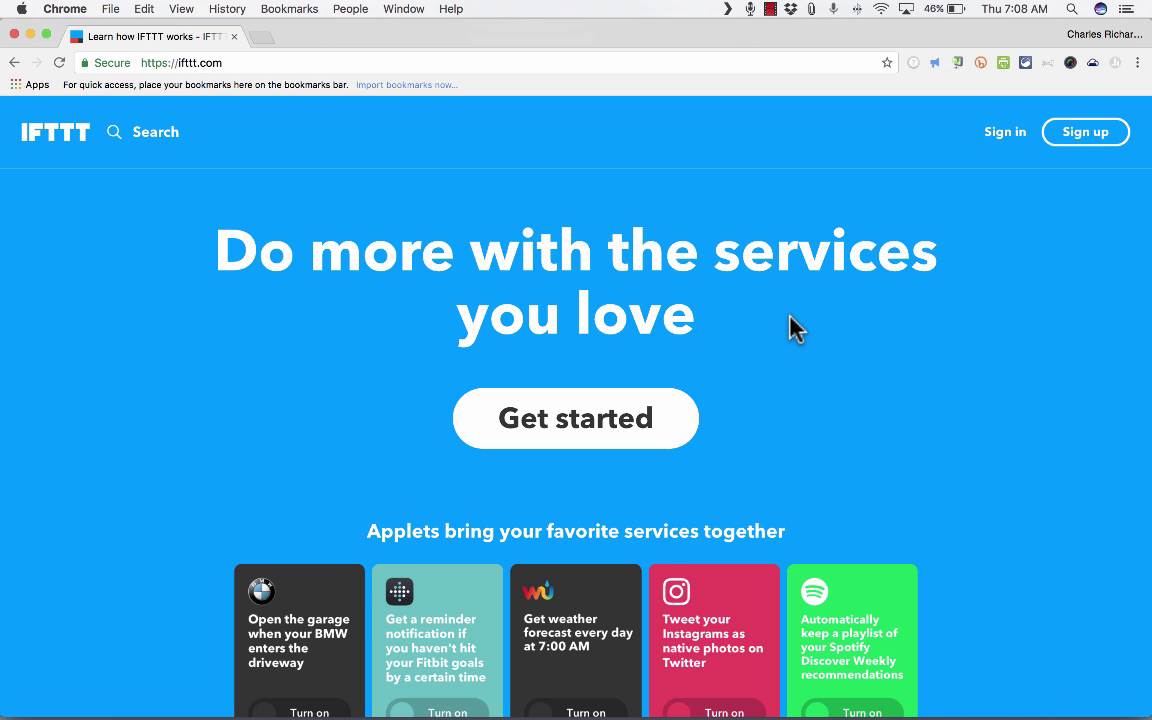
Scroll through the IFTTT homepage to look over its featured applets
{"action": "scroll", "coordinate": [791, 318], "scroll_direction": "down", "scroll_amount": 2}
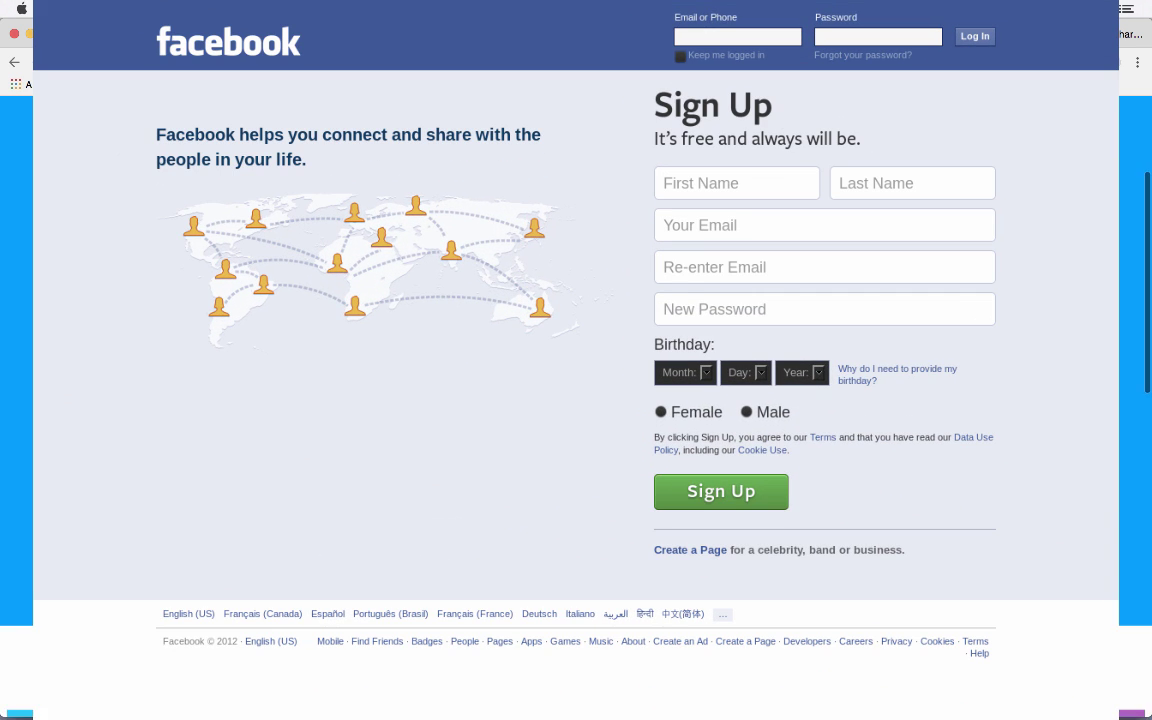
{"action": "scroll", "coordinate": [800, 328], "scroll_direction": "down", "scroll_amount": 5}
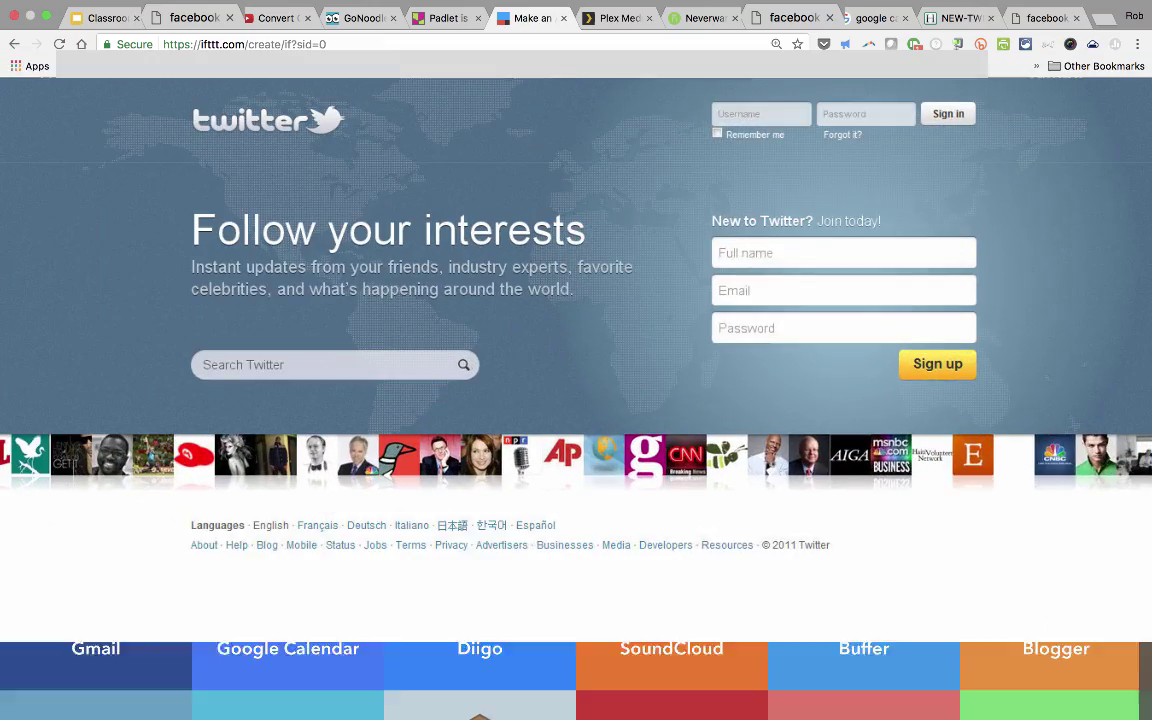
{"action": "scroll", "coordinate": [1030, 195], "scroll_direction": "down", "scroll_amount": 2}
{"action": "scroll", "coordinate": [1032, 202], "scroll_direction": "down", "scroll_amount": 5}
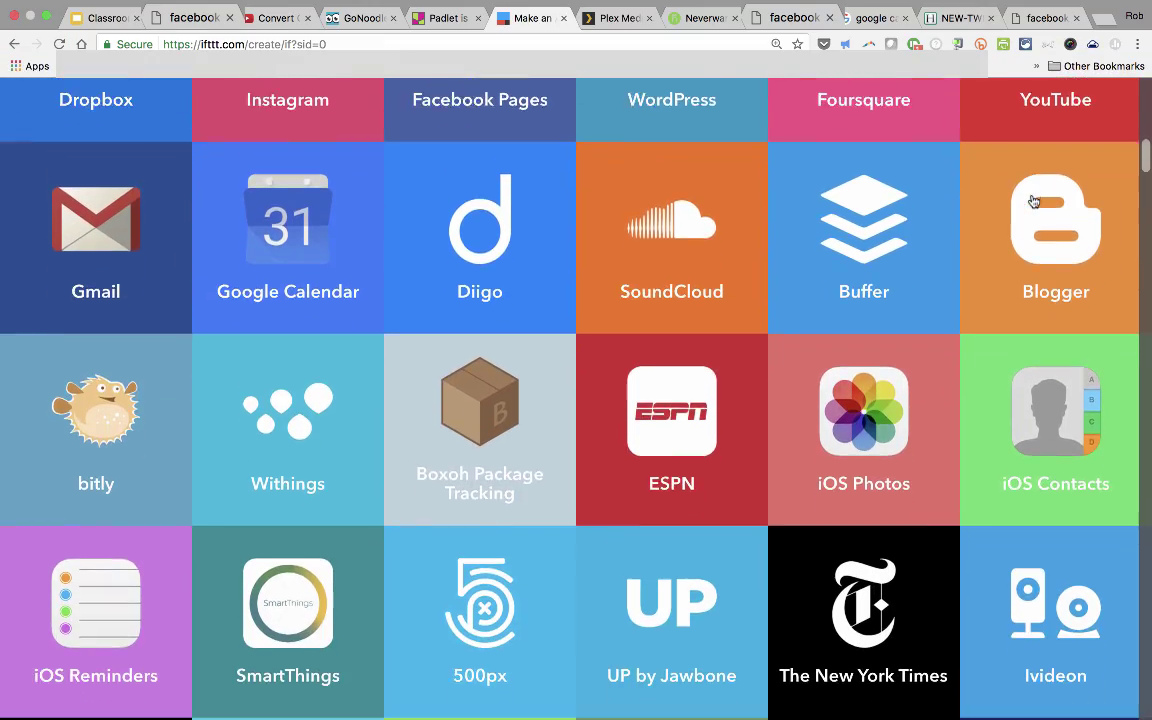
{"action": "scroll", "coordinate": [1032, 202], "scroll_direction": "down", "scroll_amount": 5}
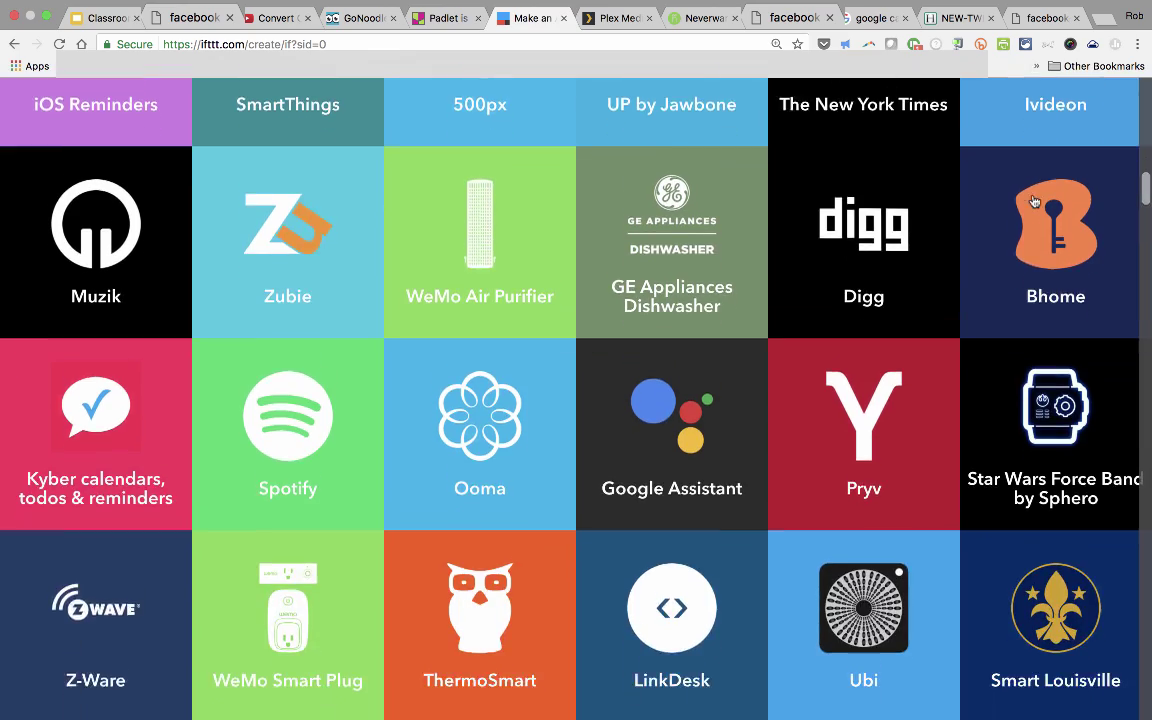
{"action": "scroll", "coordinate": [1035, 201], "scroll_direction": "down", "scroll_amount": 5}
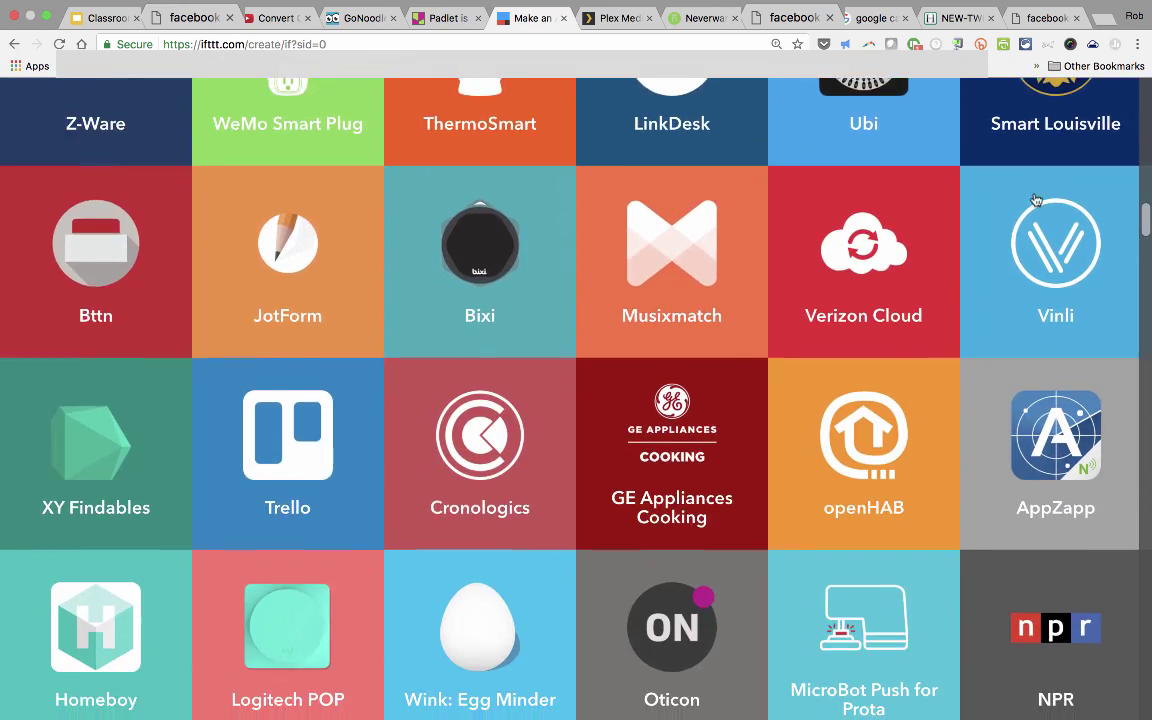
{"action": "scroll", "coordinate": [1035, 201], "scroll_direction": "down", "scroll_amount": 8}
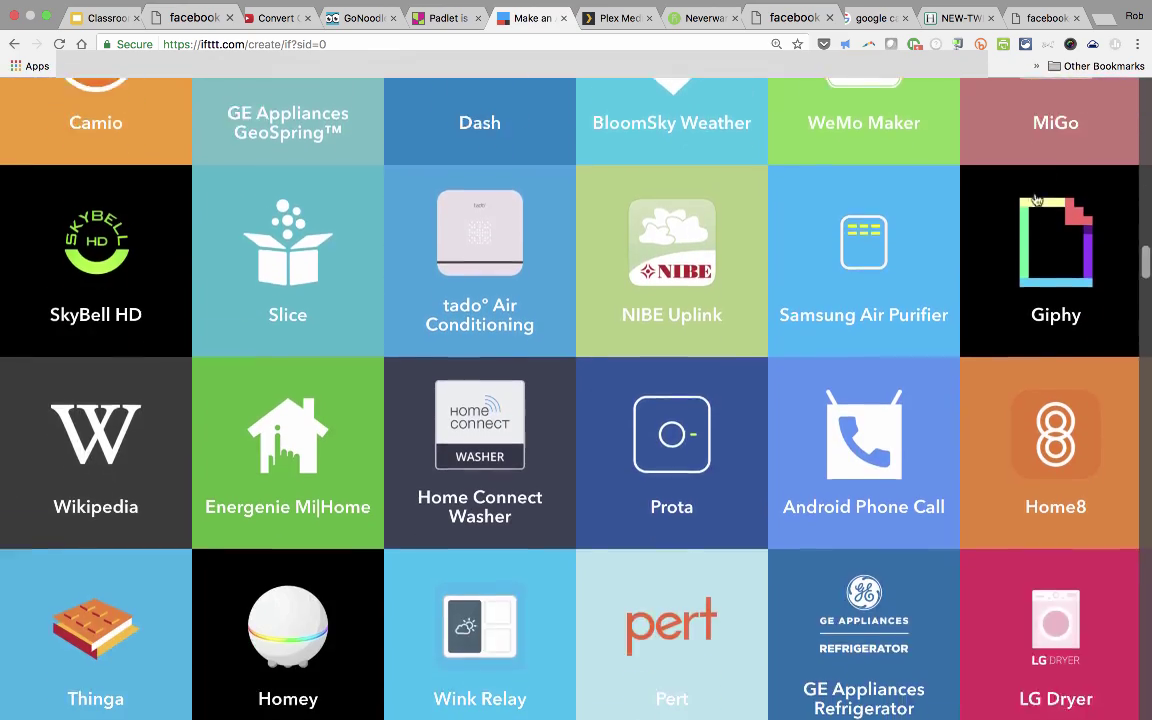
{"action": "scroll", "coordinate": [1035, 201], "scroll_direction": "down", "scroll_amount": 15}
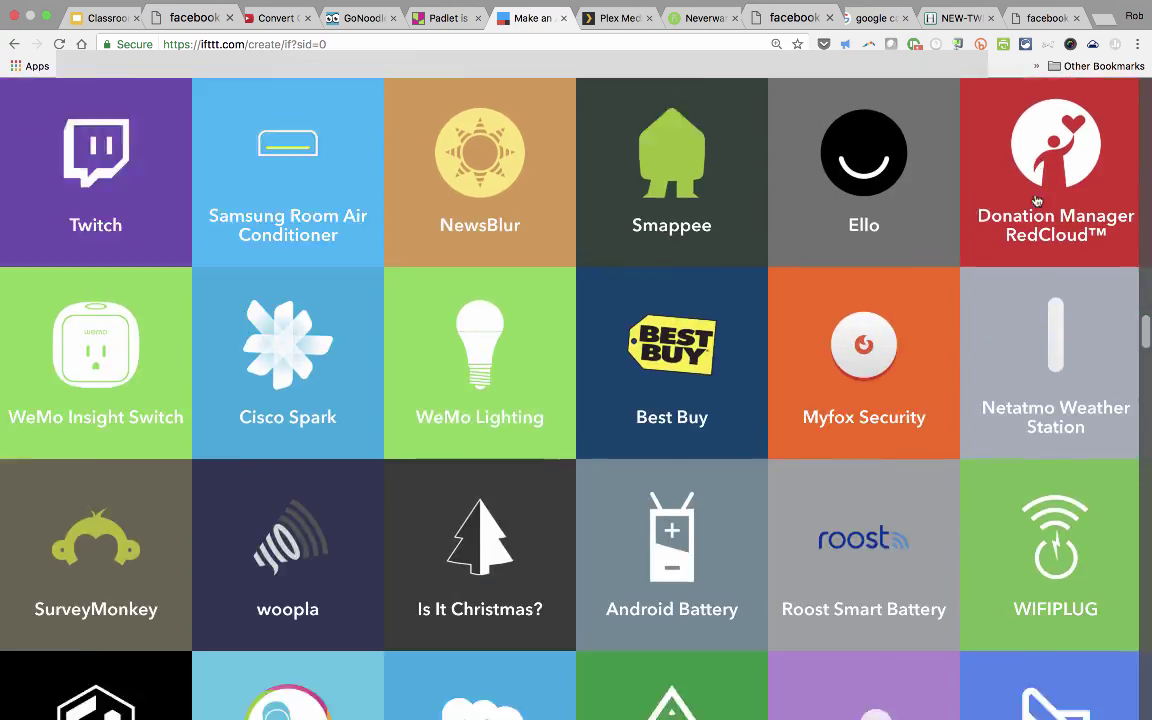
{"action": "scroll", "coordinate": [1035, 201], "scroll_direction": "down", "scroll_amount": 20}
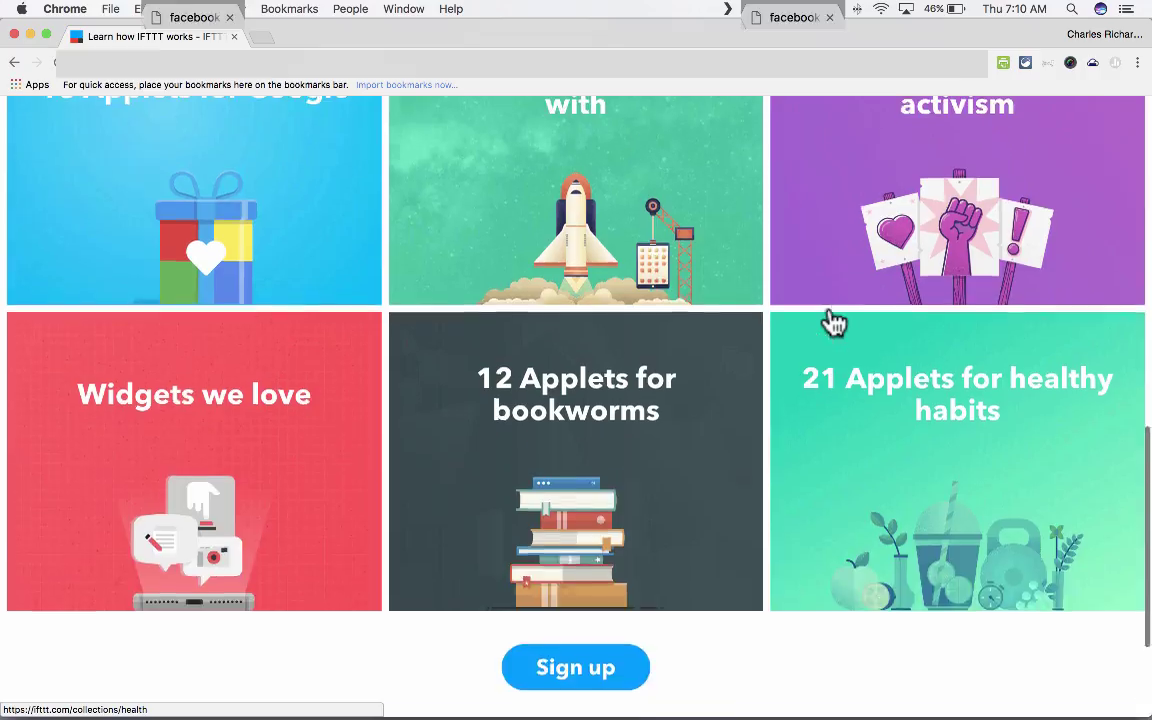
{"action": "scroll", "coordinate": [825, 321], "scroll_direction": "up", "scroll_amount": 5}
{"action": "scroll", "coordinate": [833, 321], "scroll_direction": "up", "scroll_amount": 5}
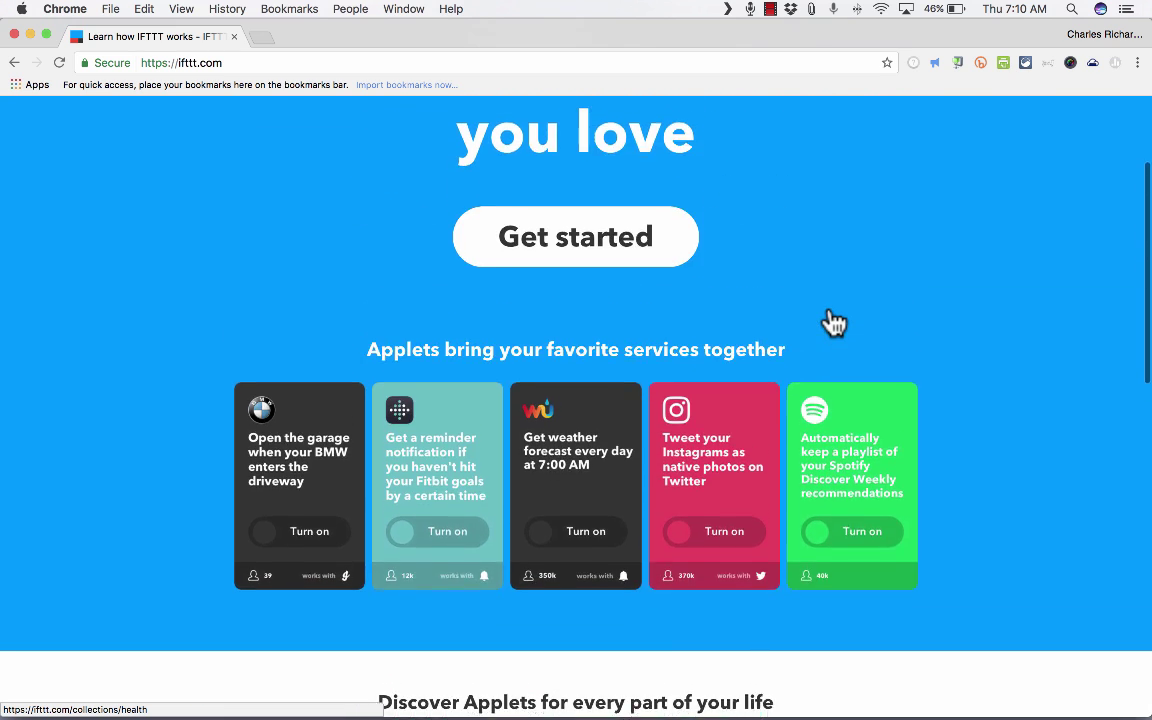
{"action": "scroll", "coordinate": [835, 320], "scroll_direction": "up", "scroll_amount": 1}
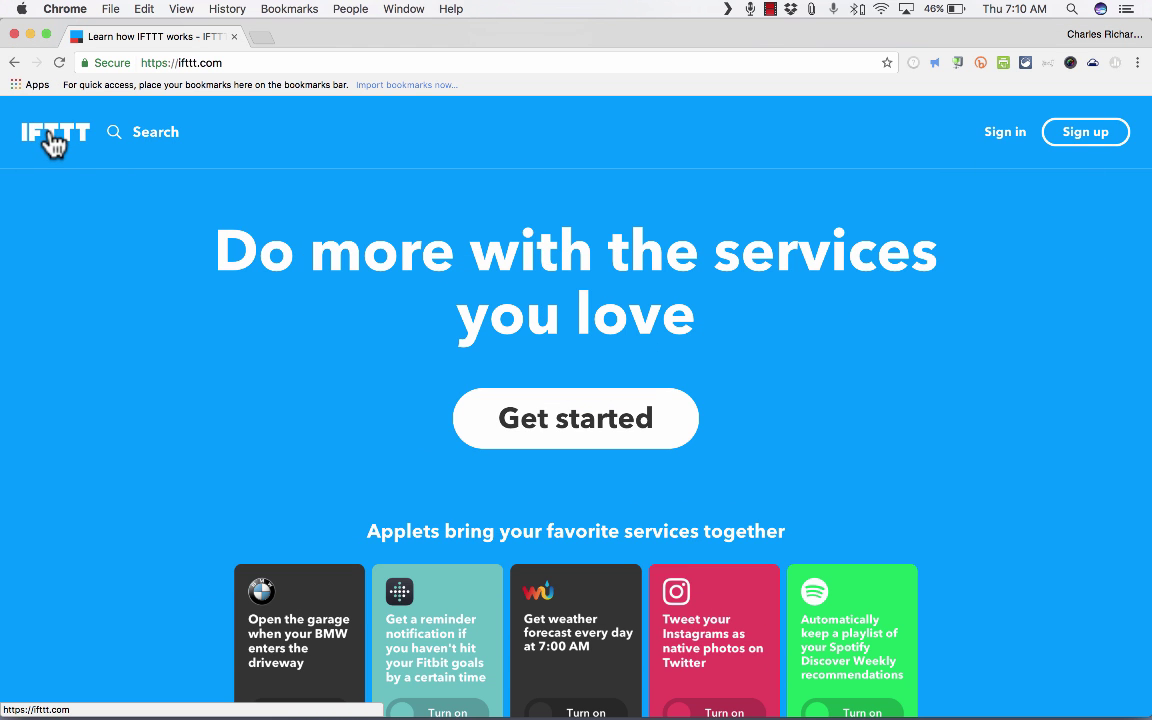
{"action": "scroll", "coordinate": [340, 373], "scroll_direction": "down", "scroll_amount": 3}
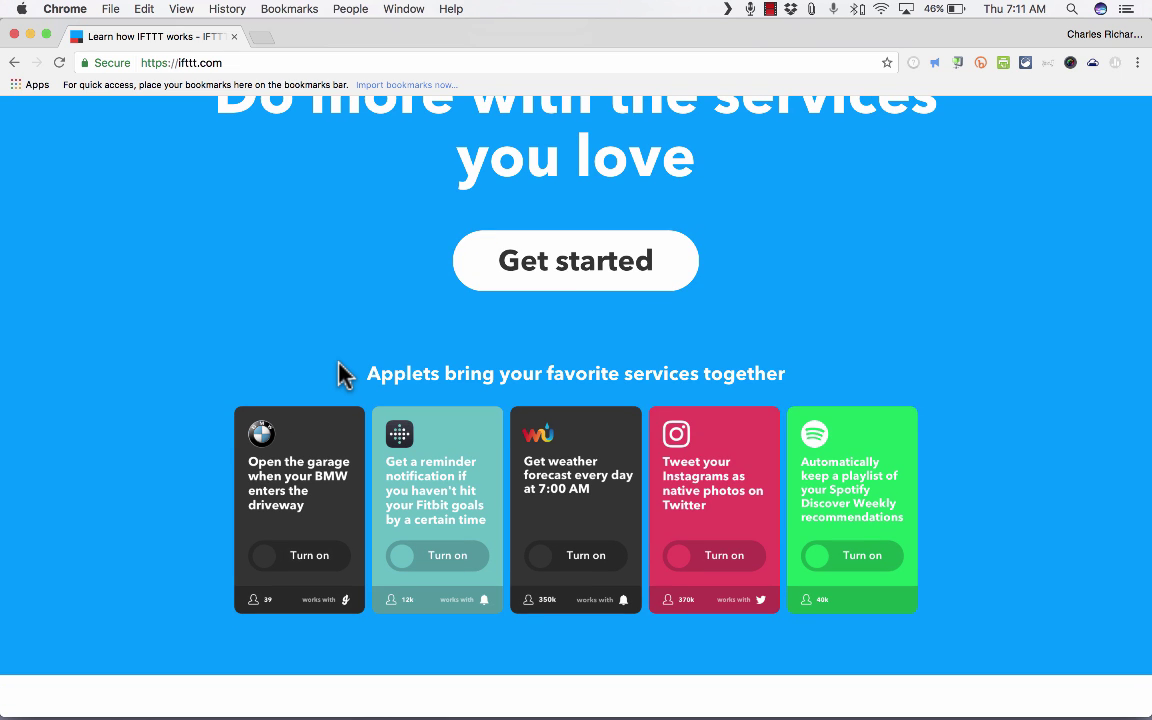
{"action": "scroll", "coordinate": [400, 360], "scroll_direction": "up", "scroll_amount": 3}
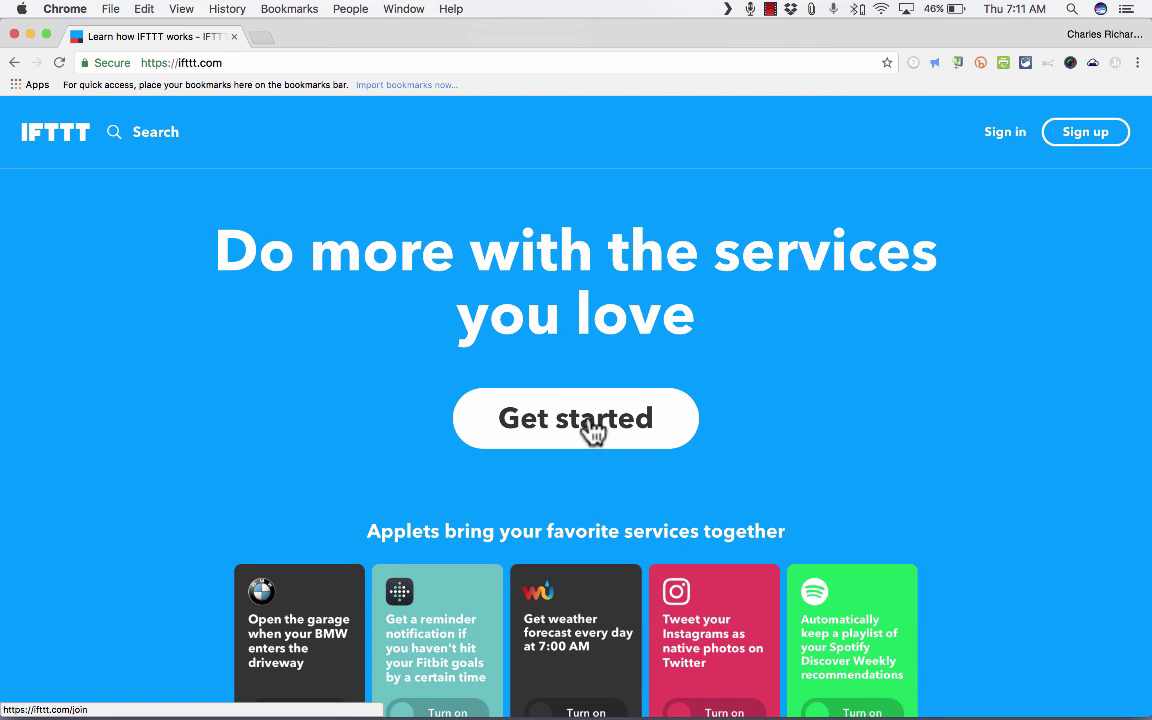
Go to the IFTTT sign-up page and sign in
{"action": "left_click", "coordinate": [593, 430]}
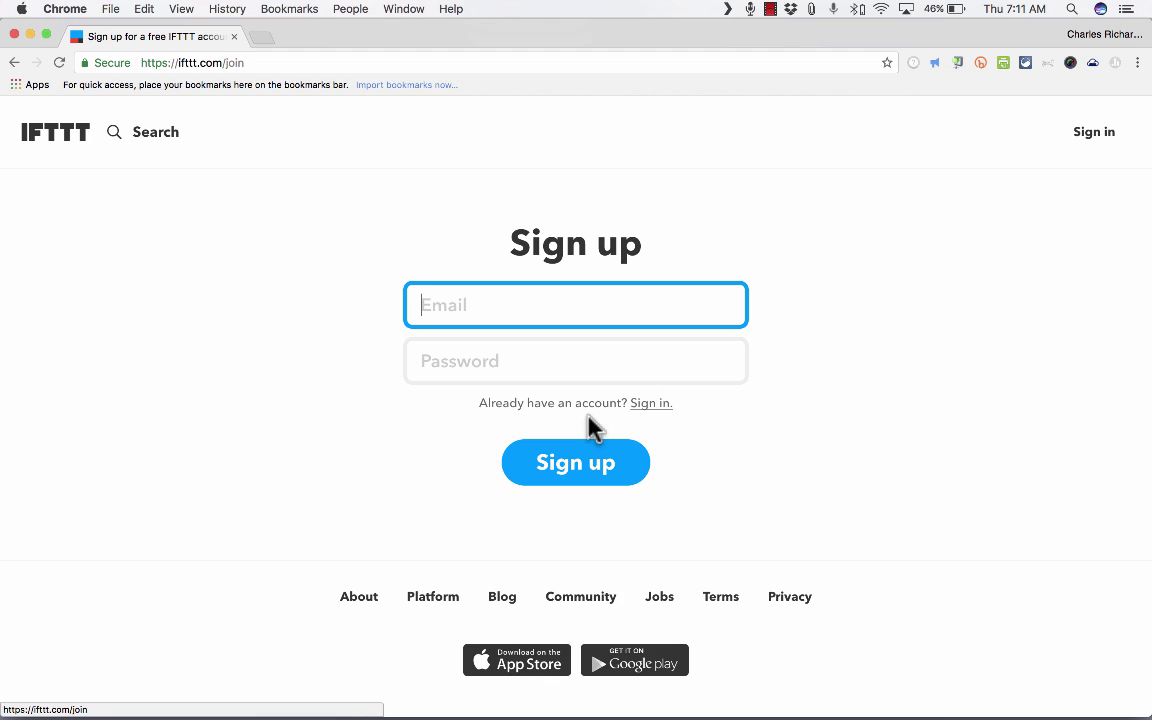
{"action": "left_click", "coordinate": [14, 63]}
{"action": "left_click", "coordinate": [1023, 150]}
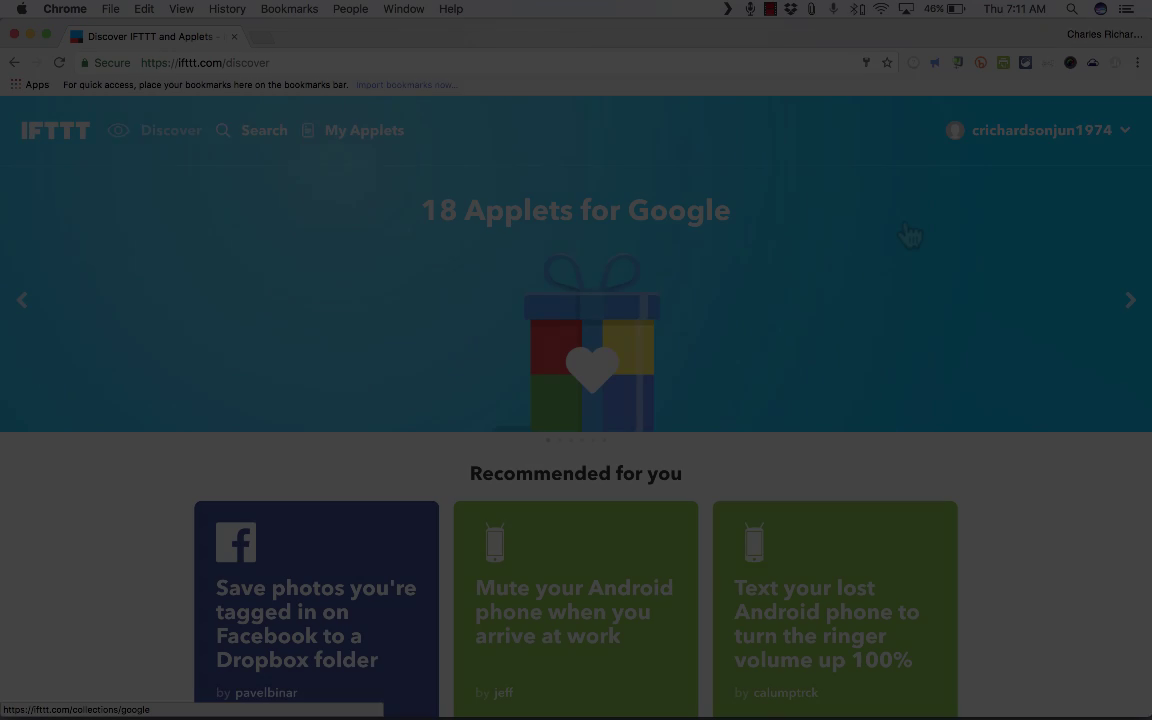
{"action": "scroll", "coordinate": [910, 235], "scroll_direction": "down", "scroll_amount": 2}
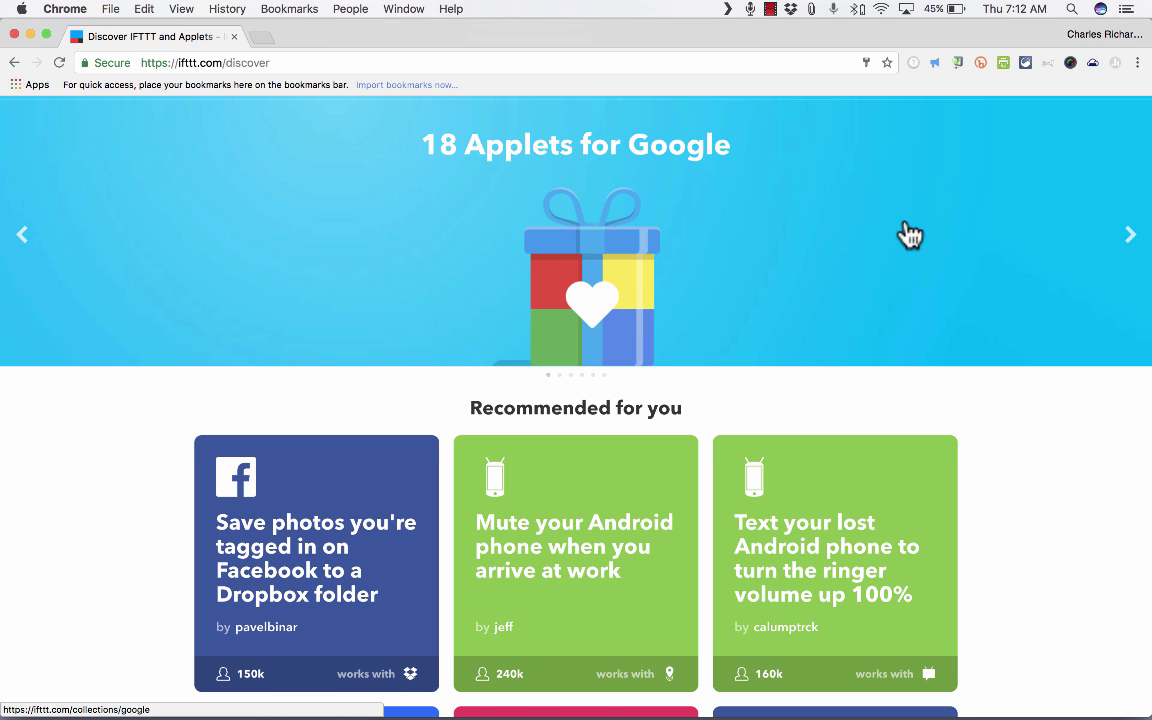
{"action": "scroll", "coordinate": [905, 238], "scroll_direction": "down", "scroll_amount": 2}
{"action": "scroll", "coordinate": [880, 237], "scroll_direction": "up", "scroll_amount": 2}
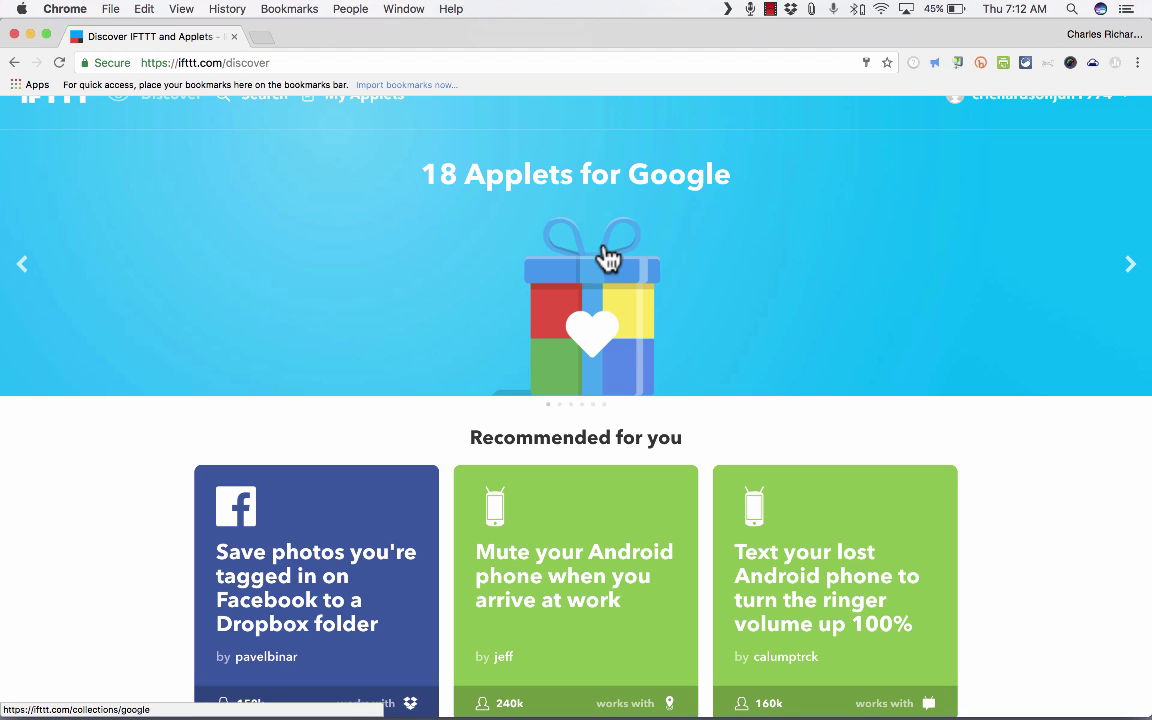
Browse the Discover page's Recommended for you applets, like 'Tell Alexa to find your phone'
{"action": "scroll", "coordinate": [512, 272], "scroll_direction": "down", "scroll_amount": 2}
{"action": "scroll", "coordinate": [512, 272], "scroll_direction": "down", "scroll_amount": 2}
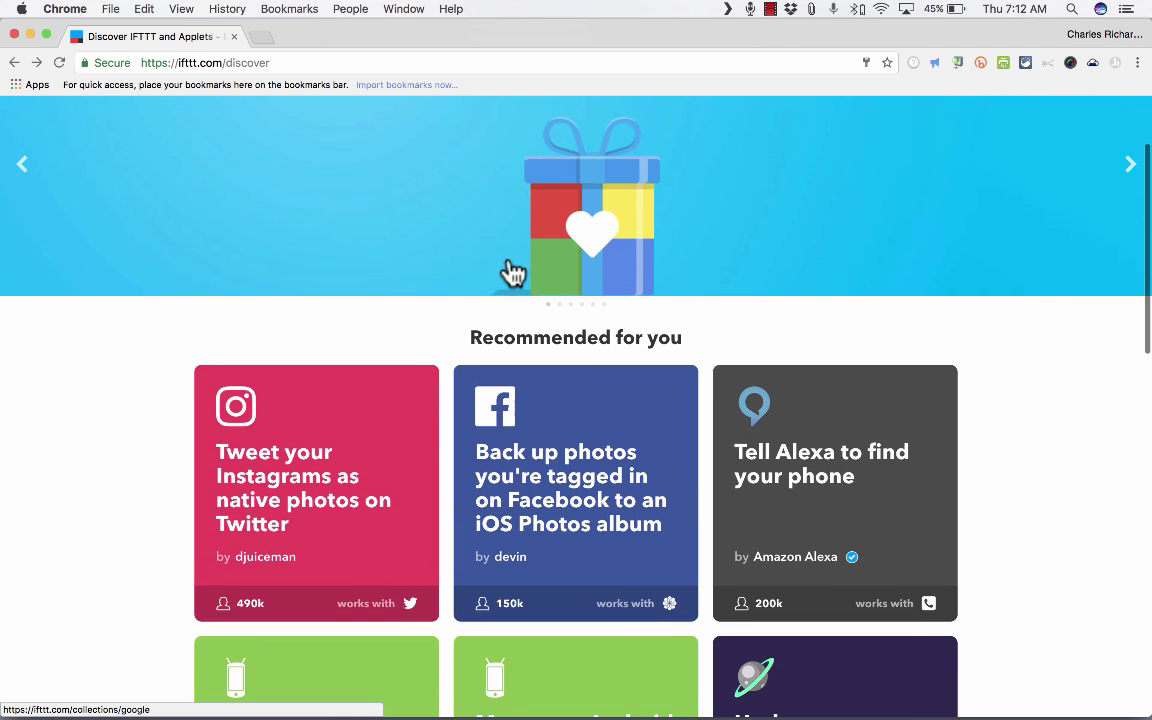
{"action": "scroll", "coordinate": [513, 272], "scroll_direction": "down", "scroll_amount": 5}
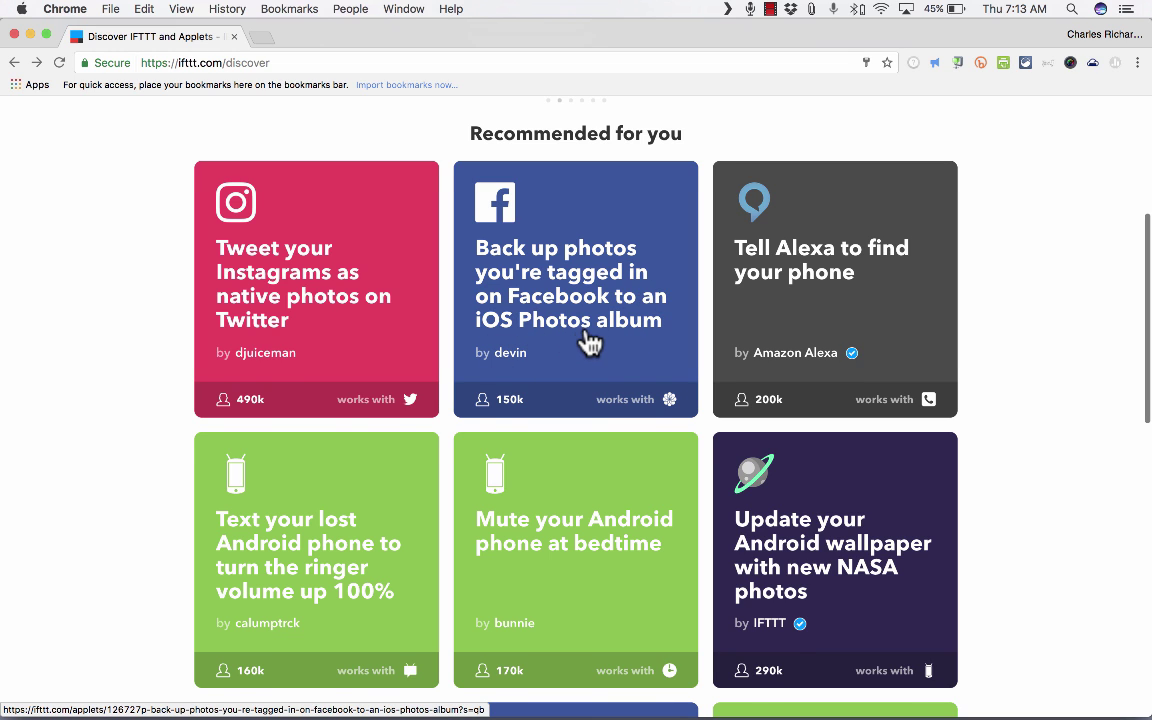
{"action": "scroll", "coordinate": [590, 340], "scroll_direction": "down", "scroll_amount": 1}
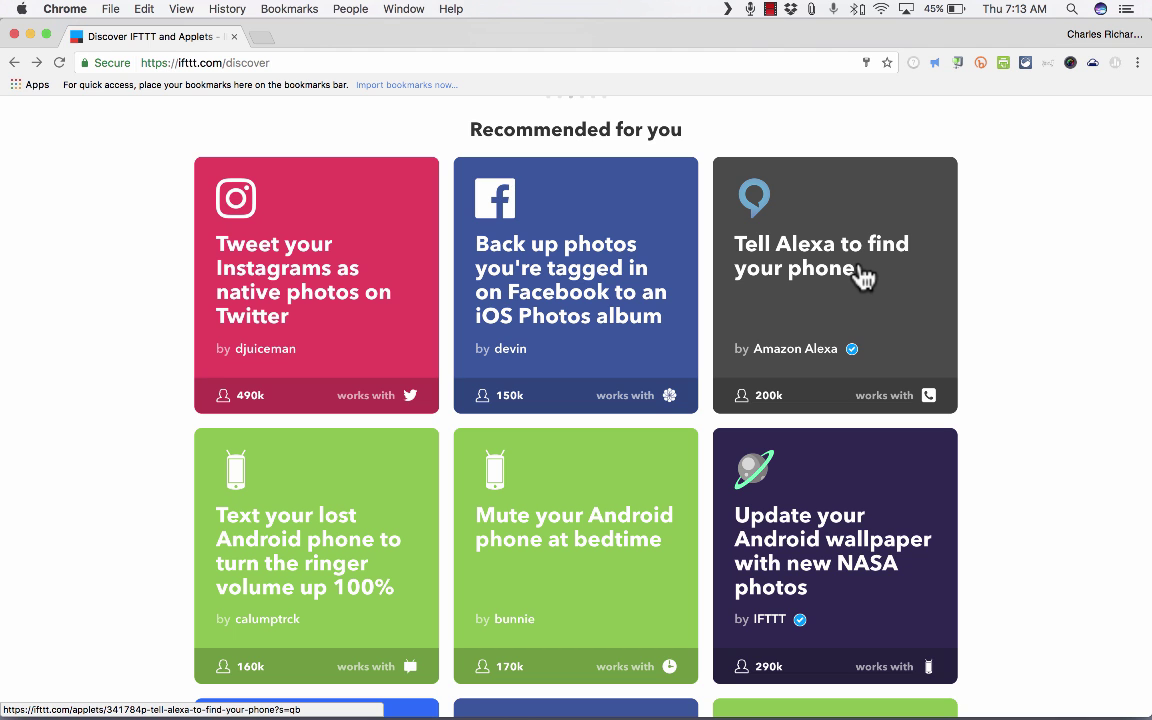
{"action": "scroll", "coordinate": [858, 330], "scroll_direction": "down", "scroll_amount": 3}
{"action": "scroll", "coordinate": [858, 348], "scroll_direction": "down", "scroll_amount": 5}
{"action": "scroll", "coordinate": [858, 348], "scroll_direction": "up", "scroll_amount": 3}
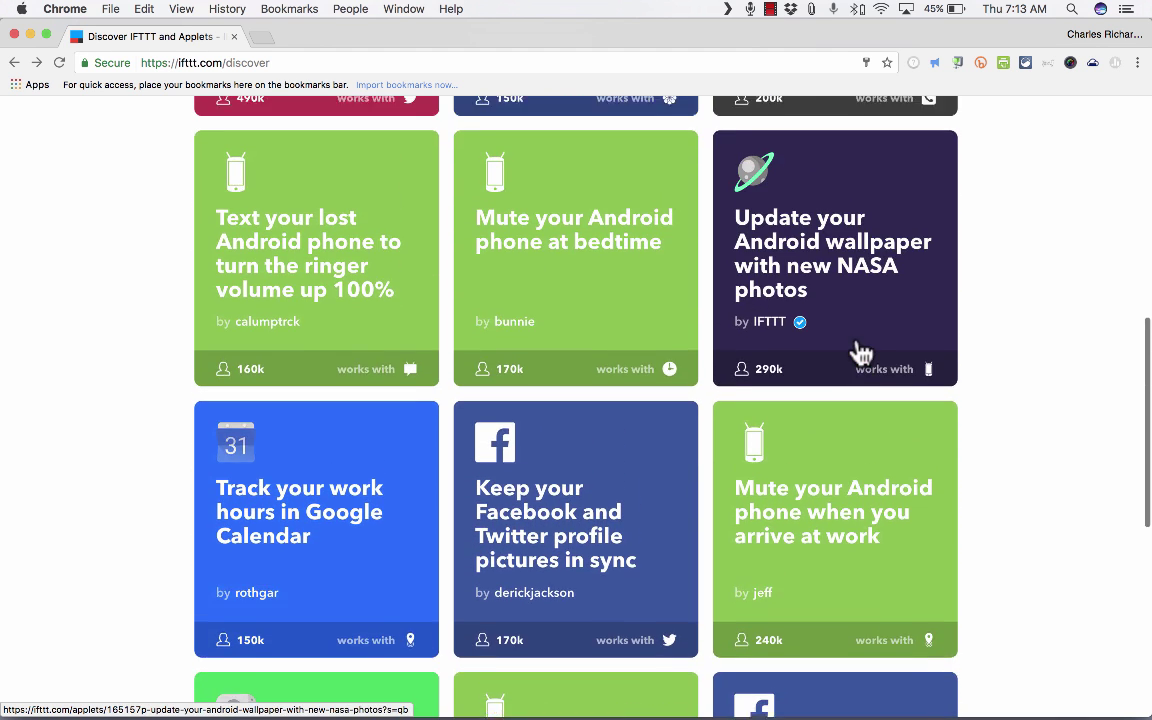
{"action": "scroll", "coordinate": [858, 352], "scroll_direction": "up", "scroll_amount": 7}
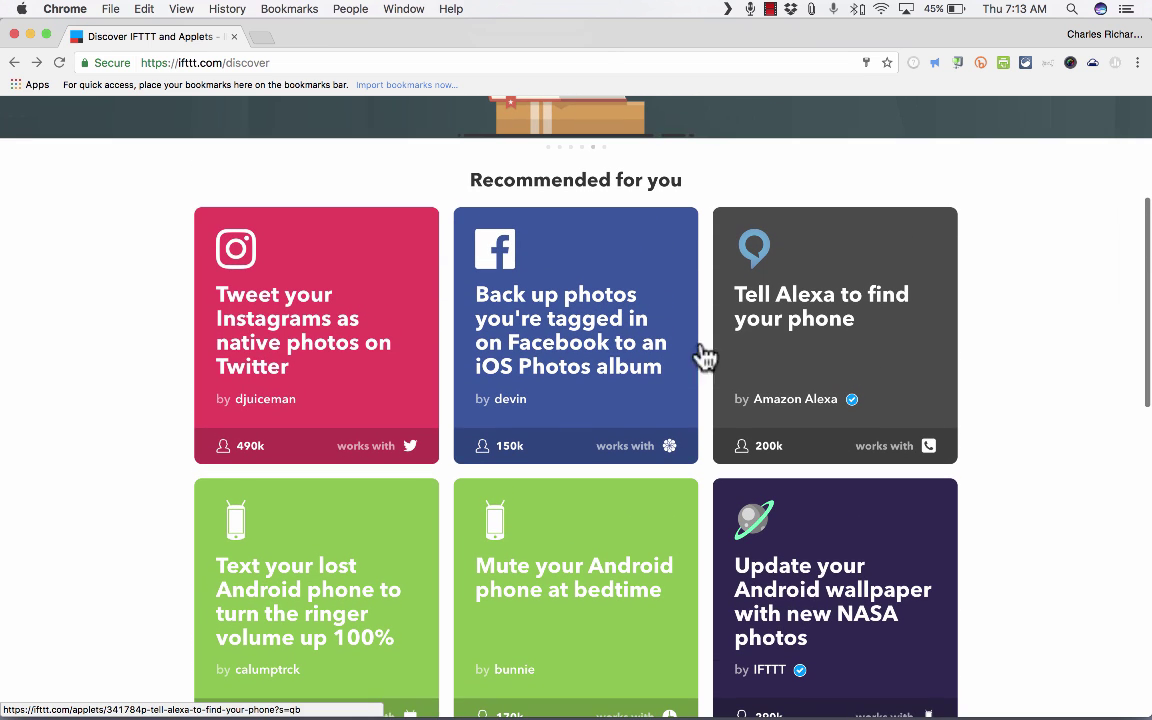
{"action": "left_click", "coordinate": [355, 345]}
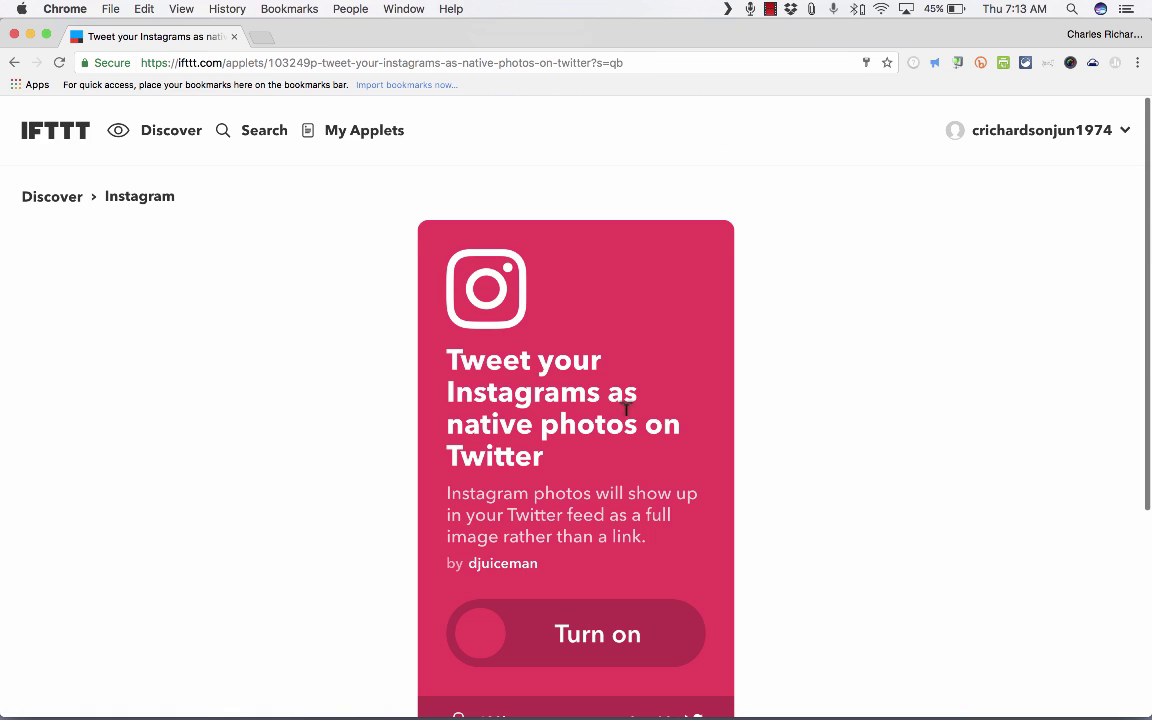
{"action": "scroll", "coordinate": [640, 412], "scroll_direction": "down", "scroll_amount": 3}
{"action": "left_click", "coordinate": [500, 445]}
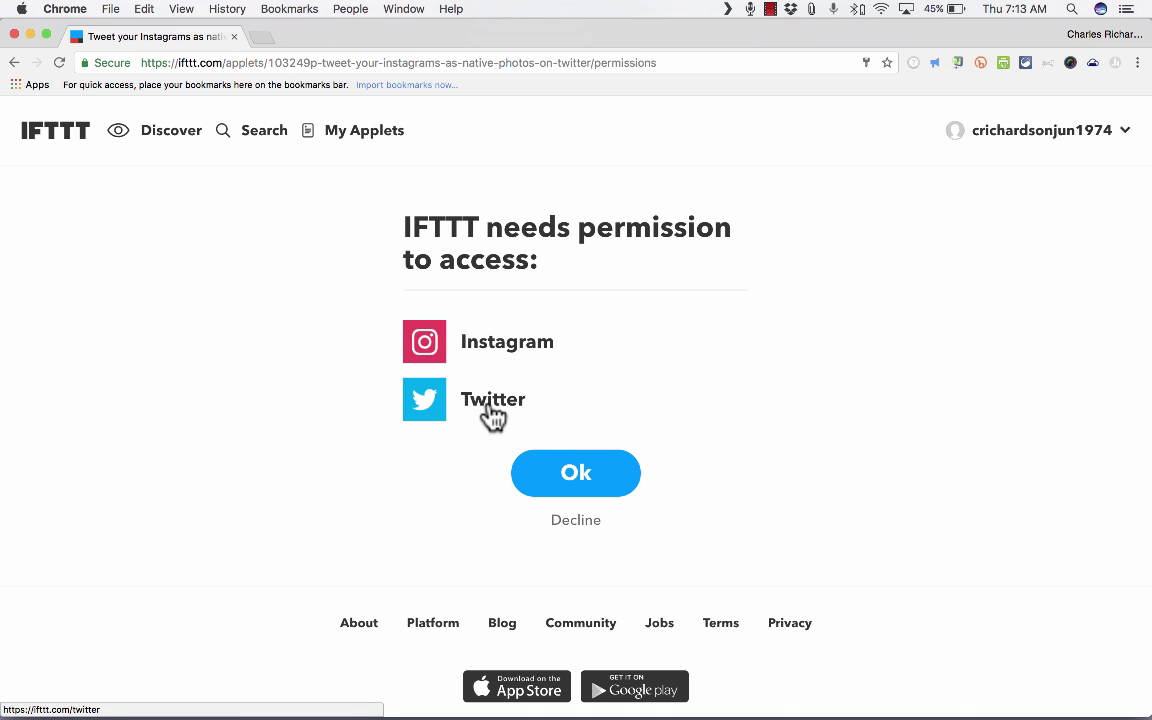
{"action": "left_click", "coordinate": [495, 352]}
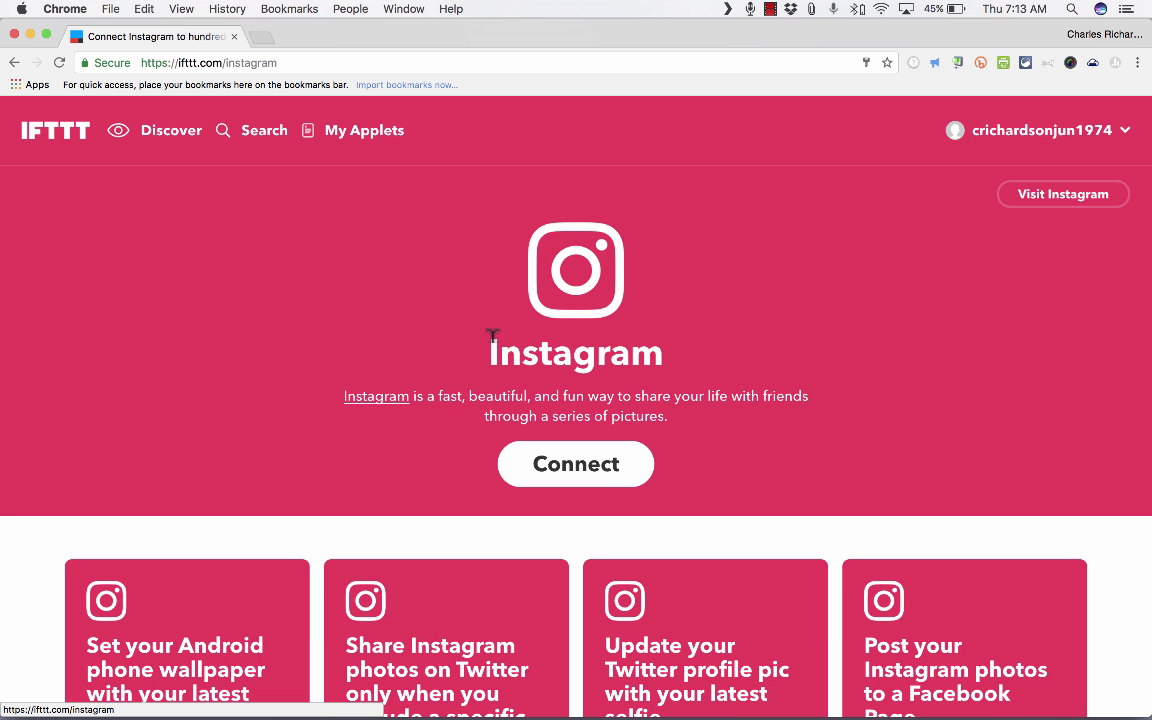
{"action": "left_click", "coordinate": [609, 481]}
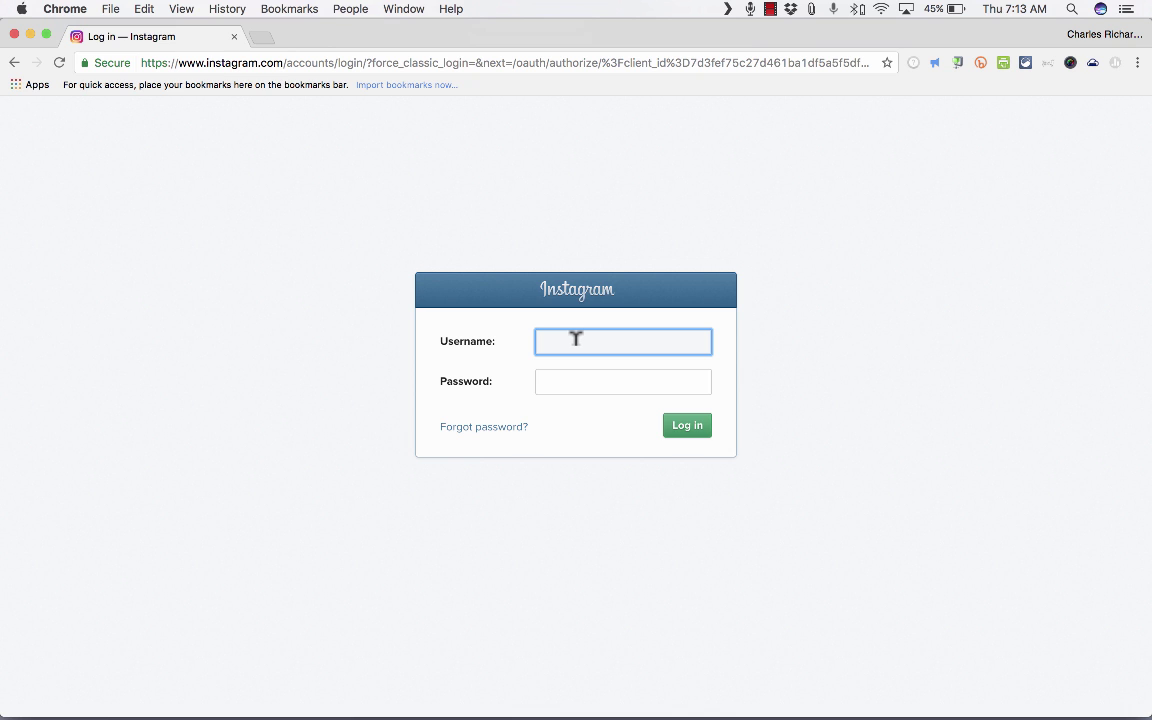
{"action": "left_click", "coordinate": [590, 381]}
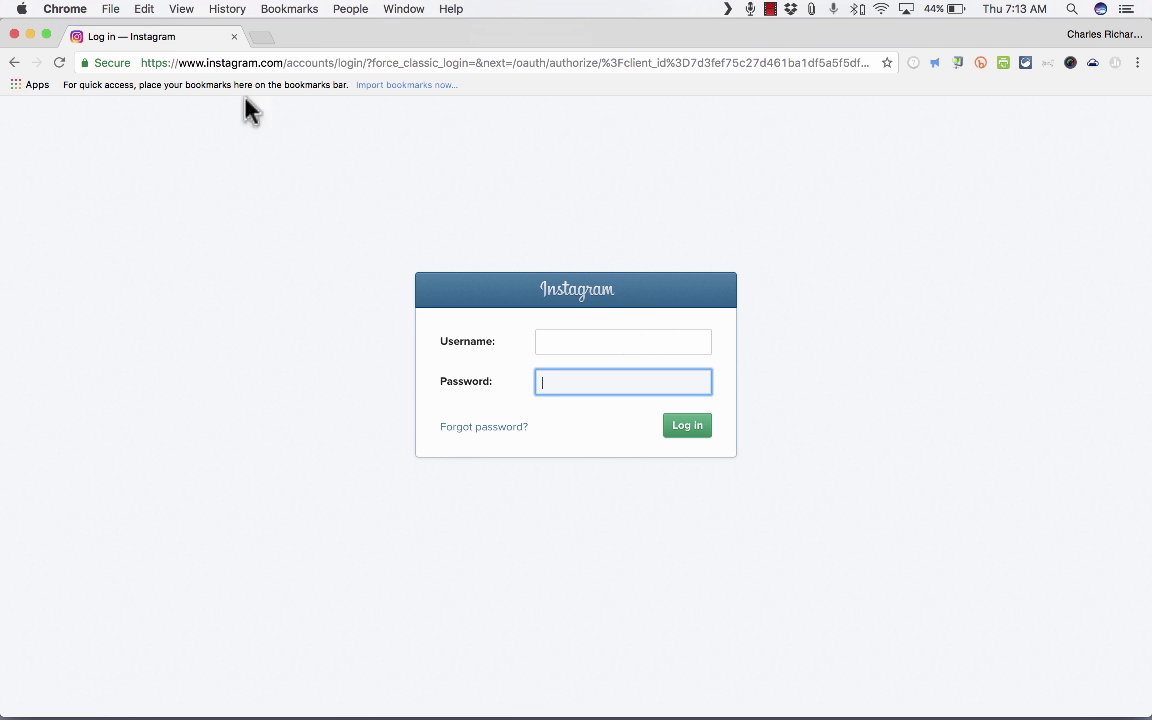
{"action": "left_click", "coordinate": [15, 63]}
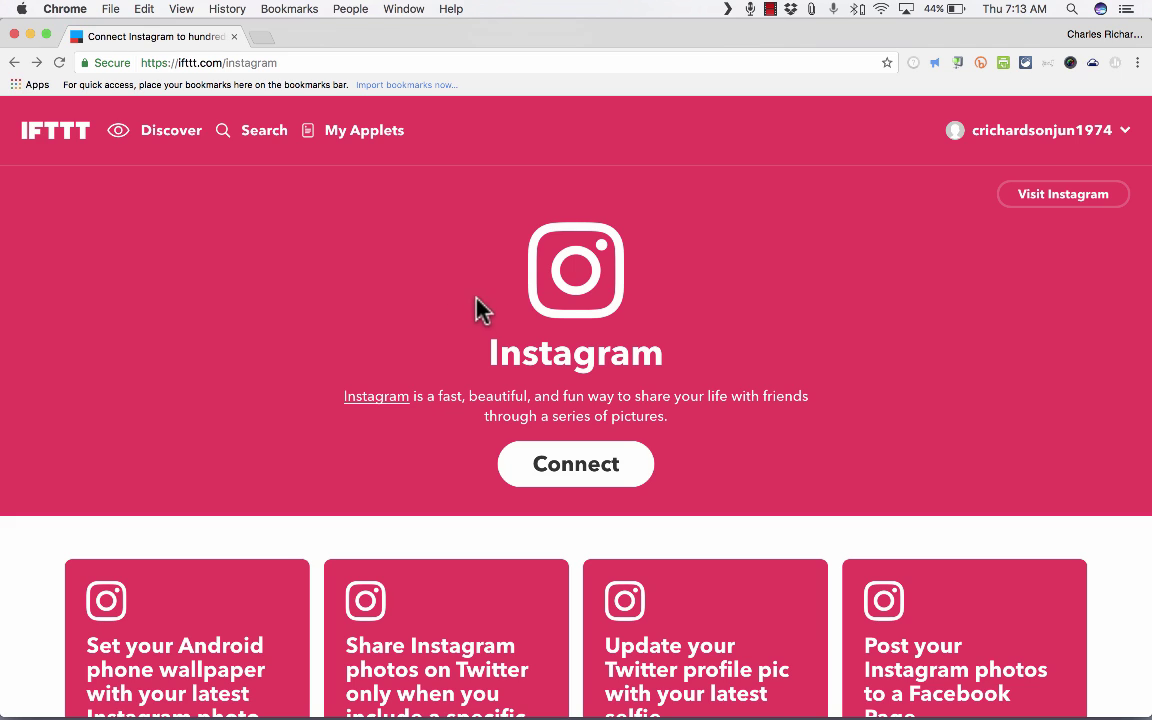
{"action": "left_click", "coordinate": [15, 63]}
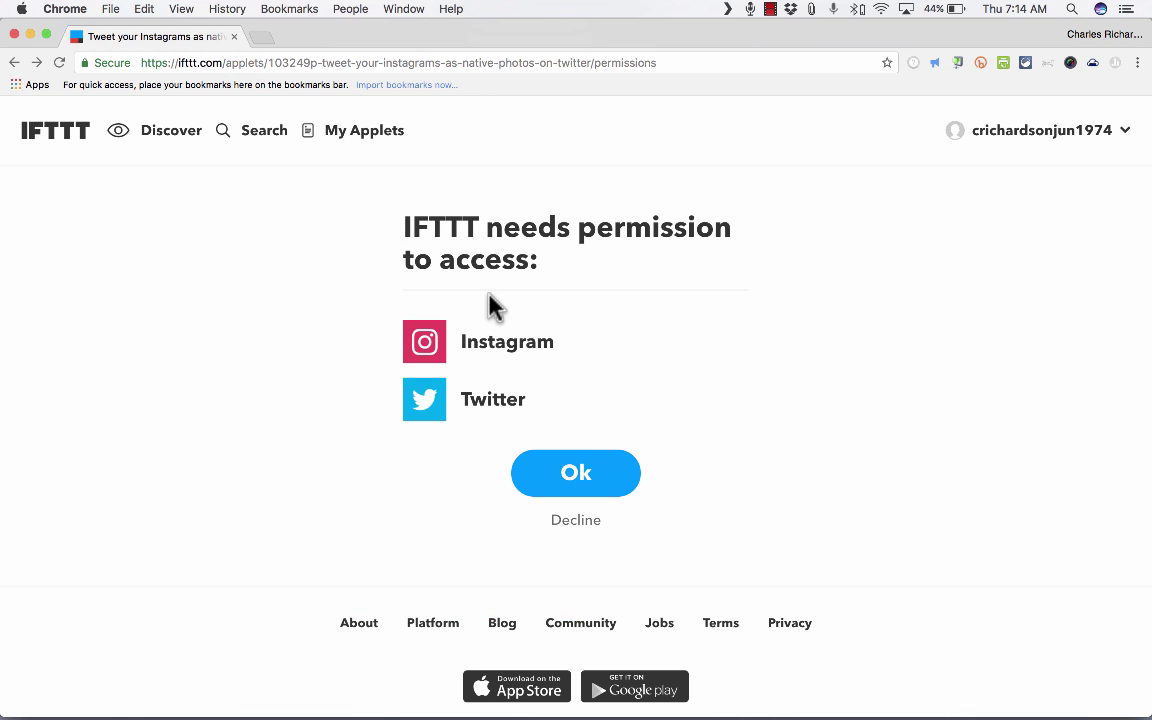
{"action": "left_click", "coordinate": [18, 63]}
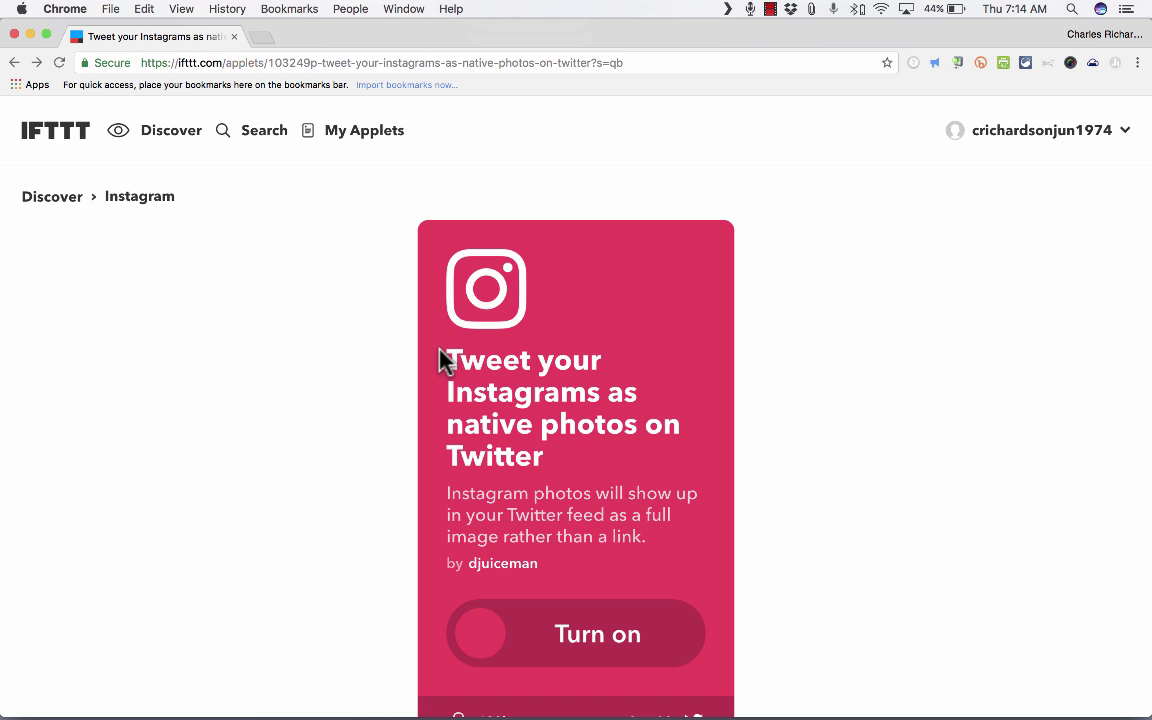
{"action": "left_click_drag", "start_coordinate": [441, 360], "coordinate": [540, 458]}
{"action": "key", "text": "super+bracketleft"}
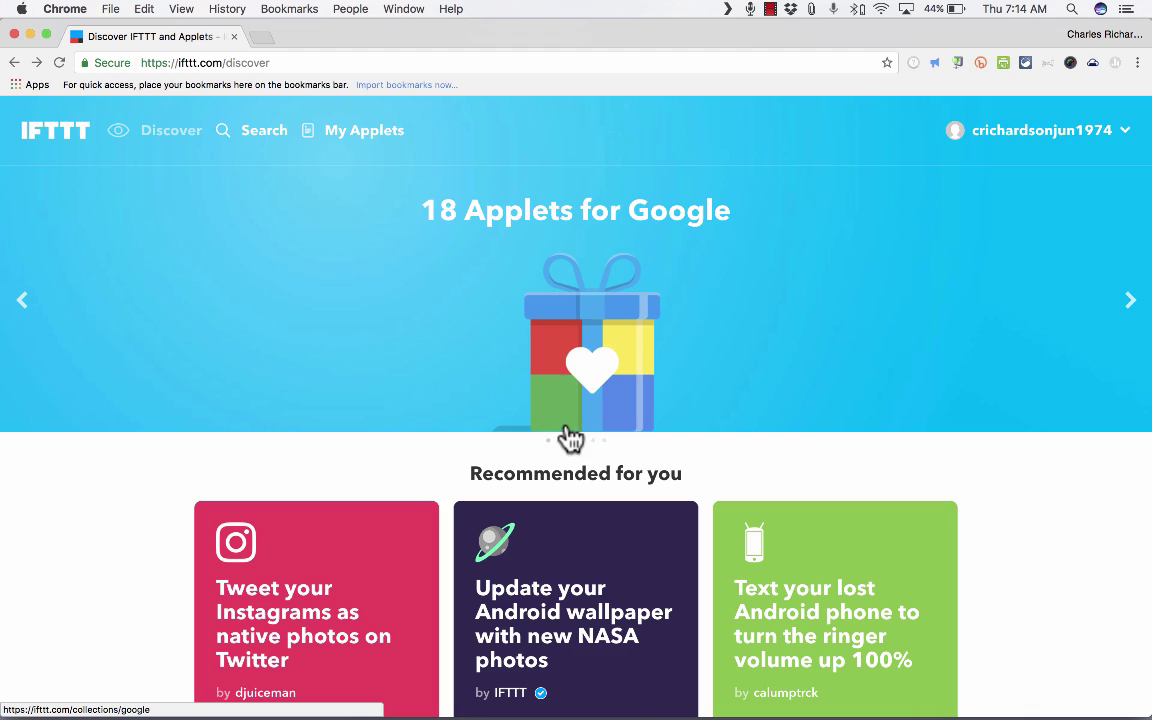
Search IFTTT for 'alexa' applets
{"action": "scroll", "coordinate": [570, 440], "scroll_direction": "down", "scroll_amount": 10}
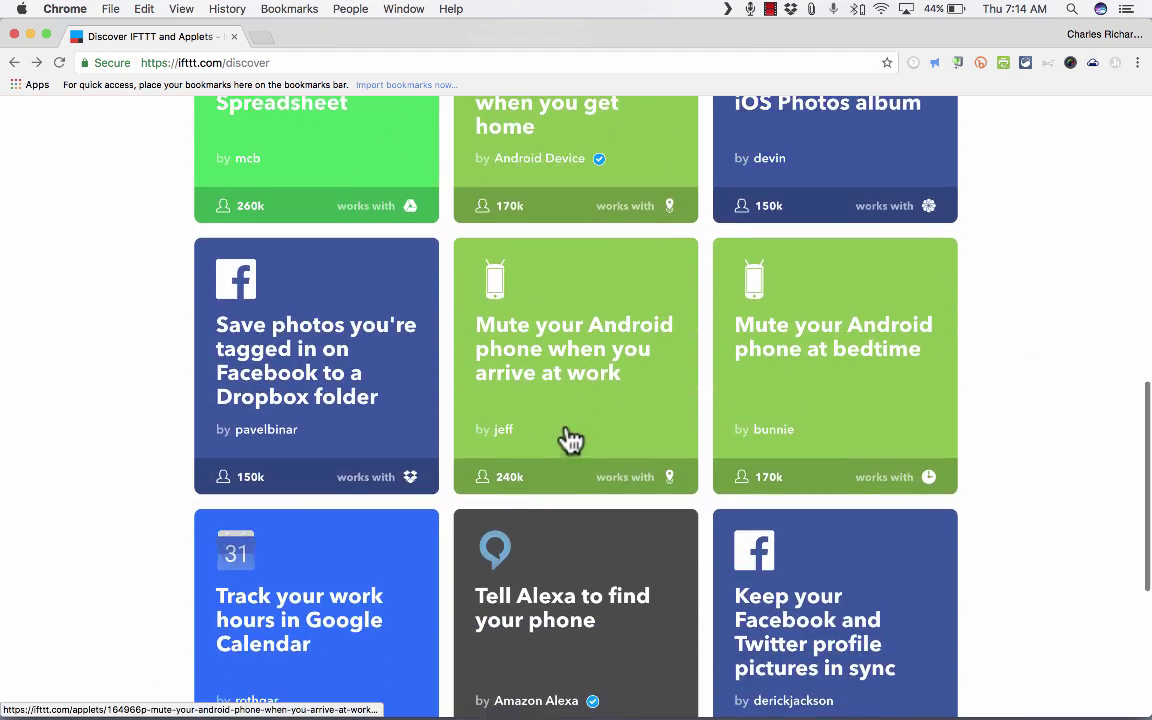
{"action": "scroll", "coordinate": [570, 440], "scroll_direction": "down", "scroll_amount": 4}
{"action": "scroll", "coordinate": [570, 440], "scroll_direction": "up", "scroll_amount": 12}
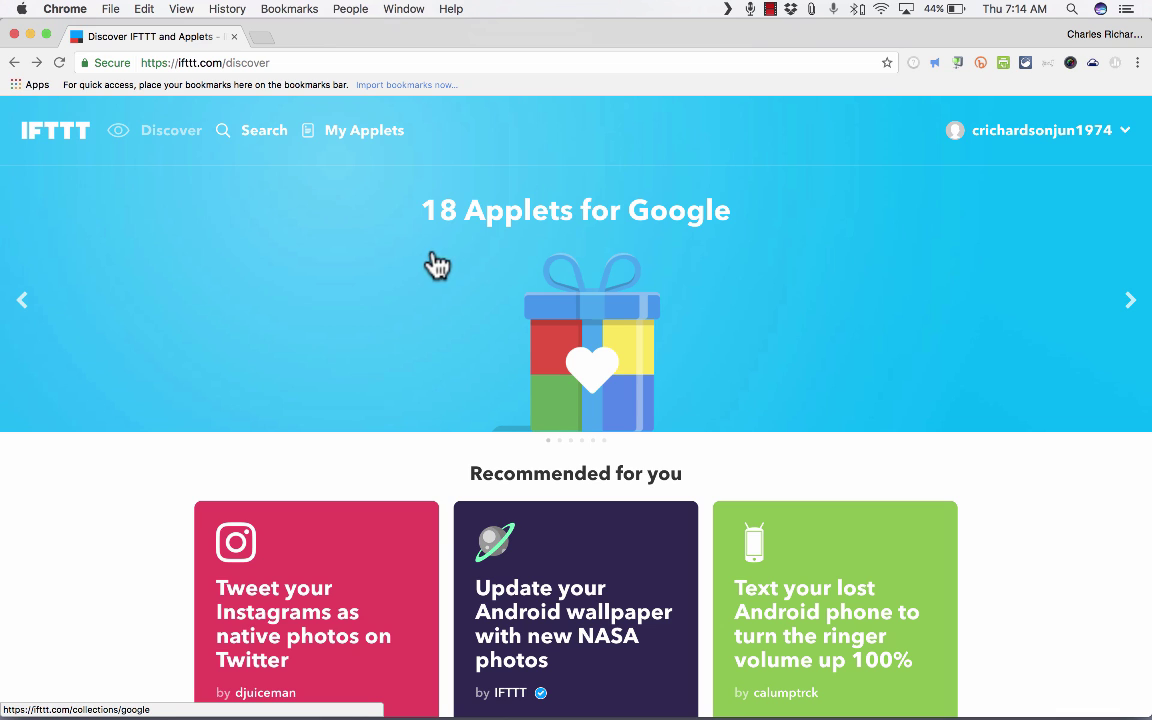
{"action": "left_click", "coordinate": [265, 135]}
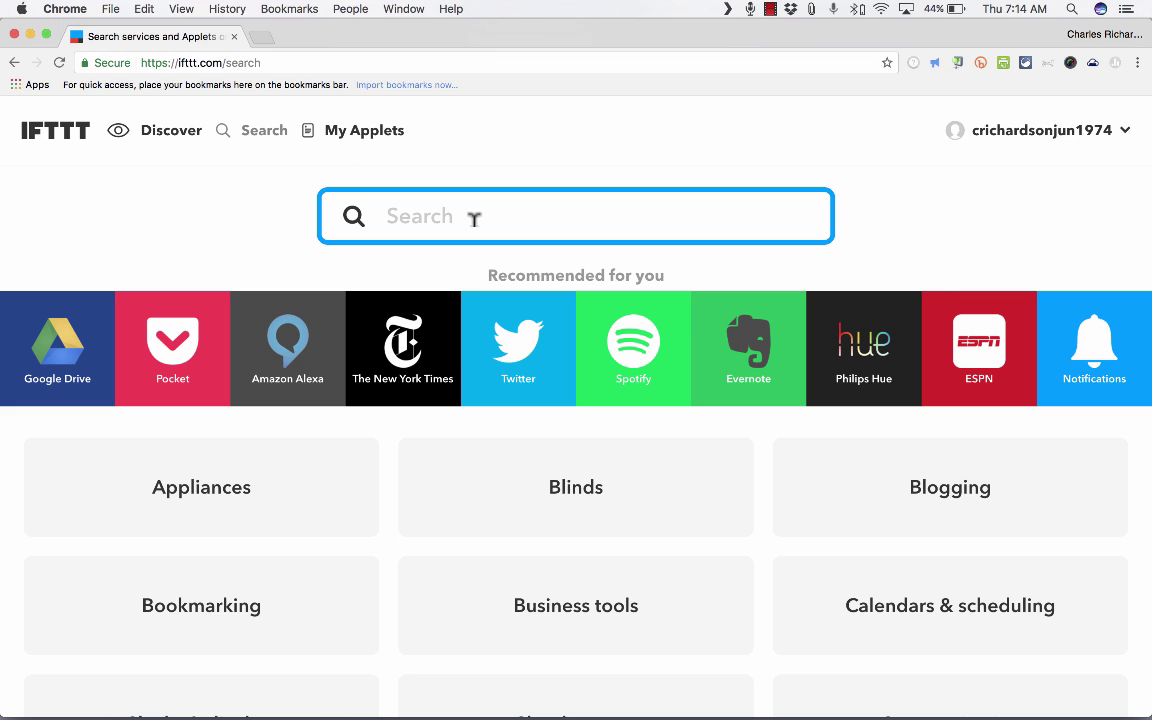
{"action": "type", "text": "alexa"}
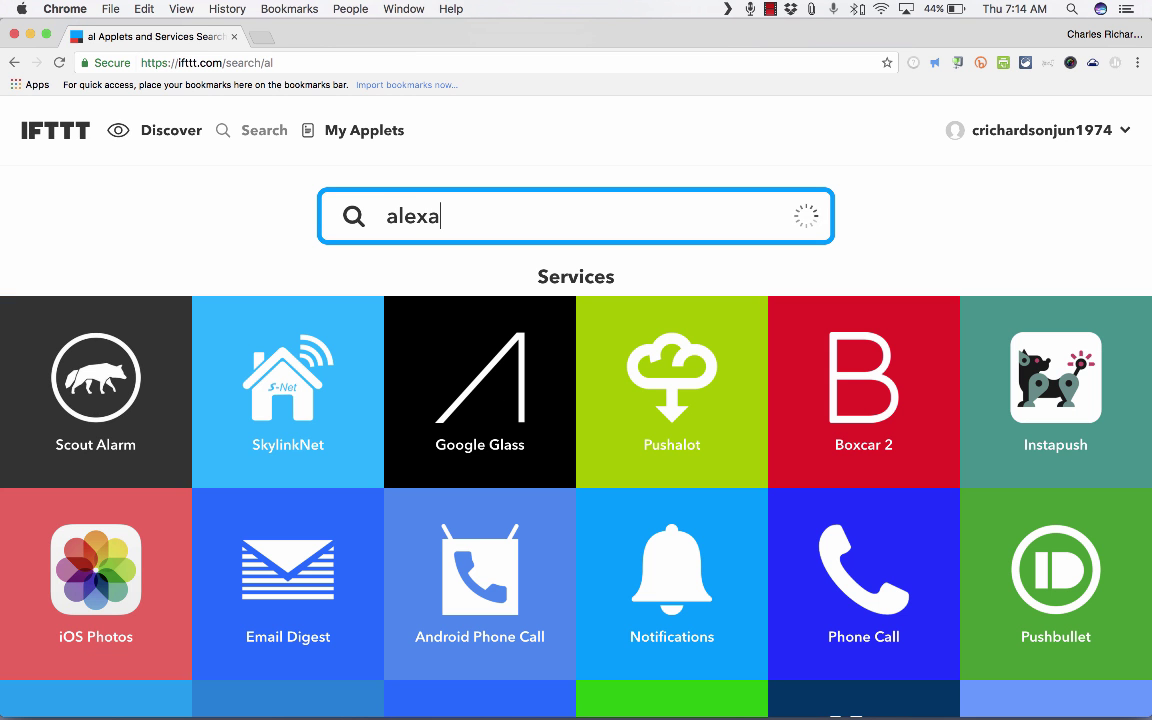
Browse the Alexa applet results, then check My Applets, which lists none
{"action": "scroll", "coordinate": [599, 347], "scroll_direction": "down", "scroll_amount": 5}
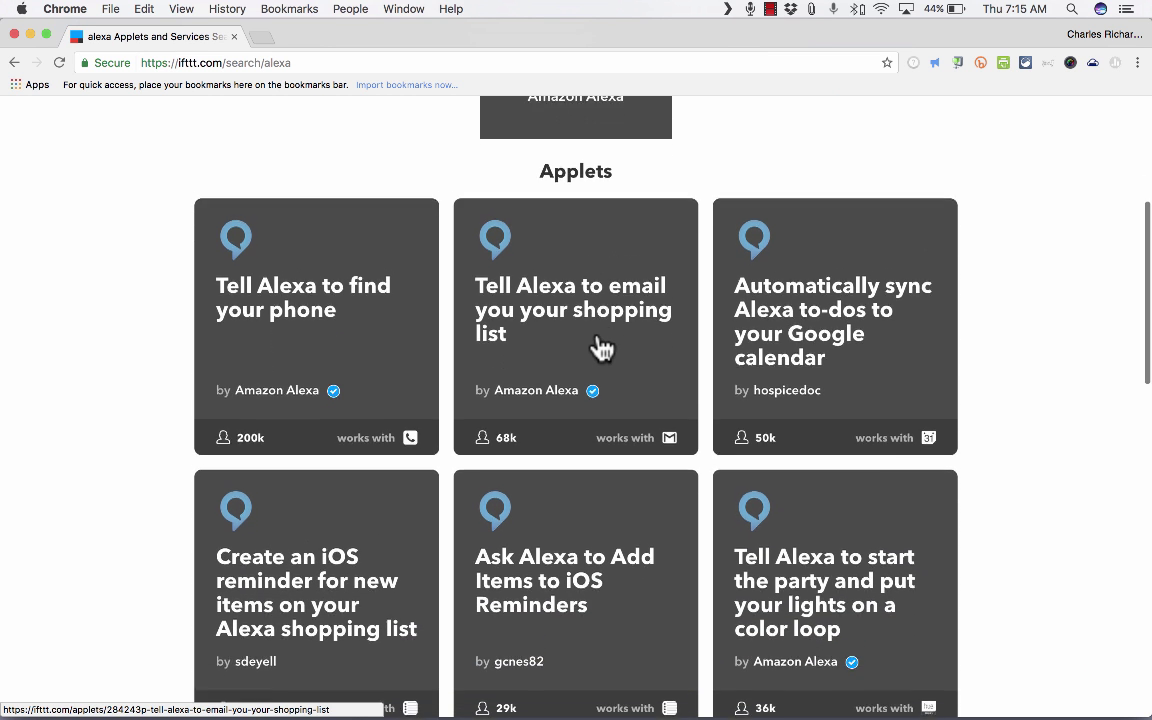
{"action": "scroll", "coordinate": [599, 347], "scroll_direction": "up", "scroll_amount": 1}
{"action": "scroll", "coordinate": [599, 347], "scroll_direction": "down", "scroll_amount": 3}
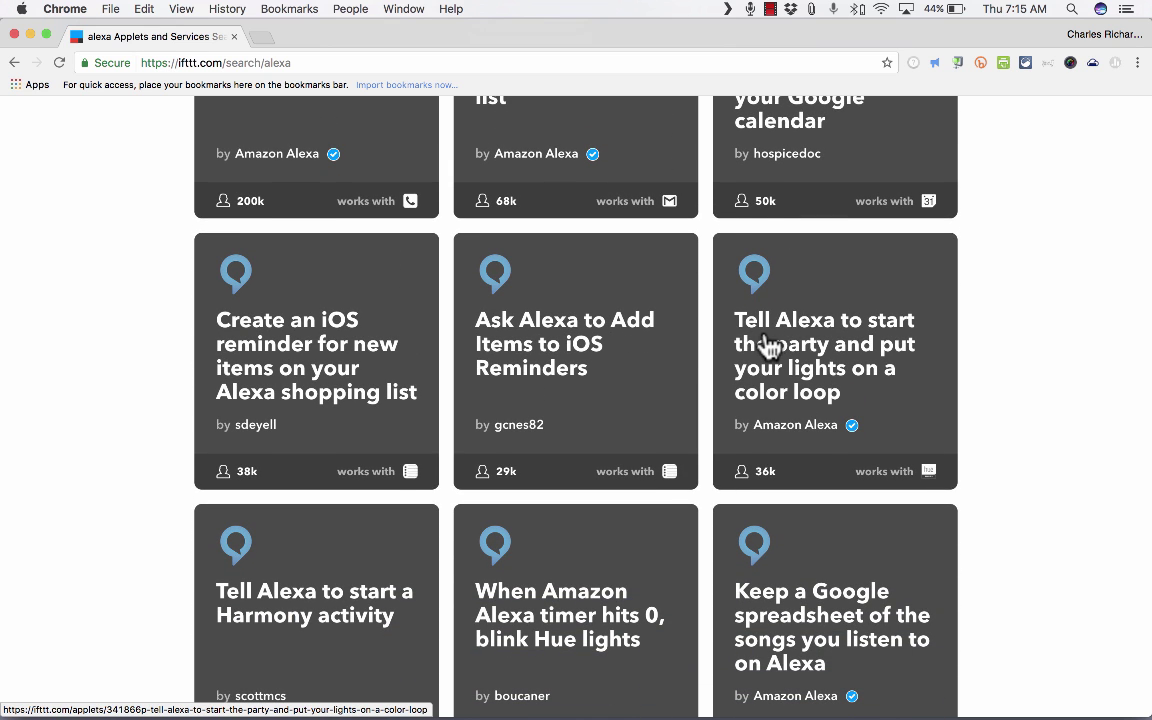
{"action": "scroll", "coordinate": [768, 345], "scroll_direction": "up", "scroll_amount": 6}
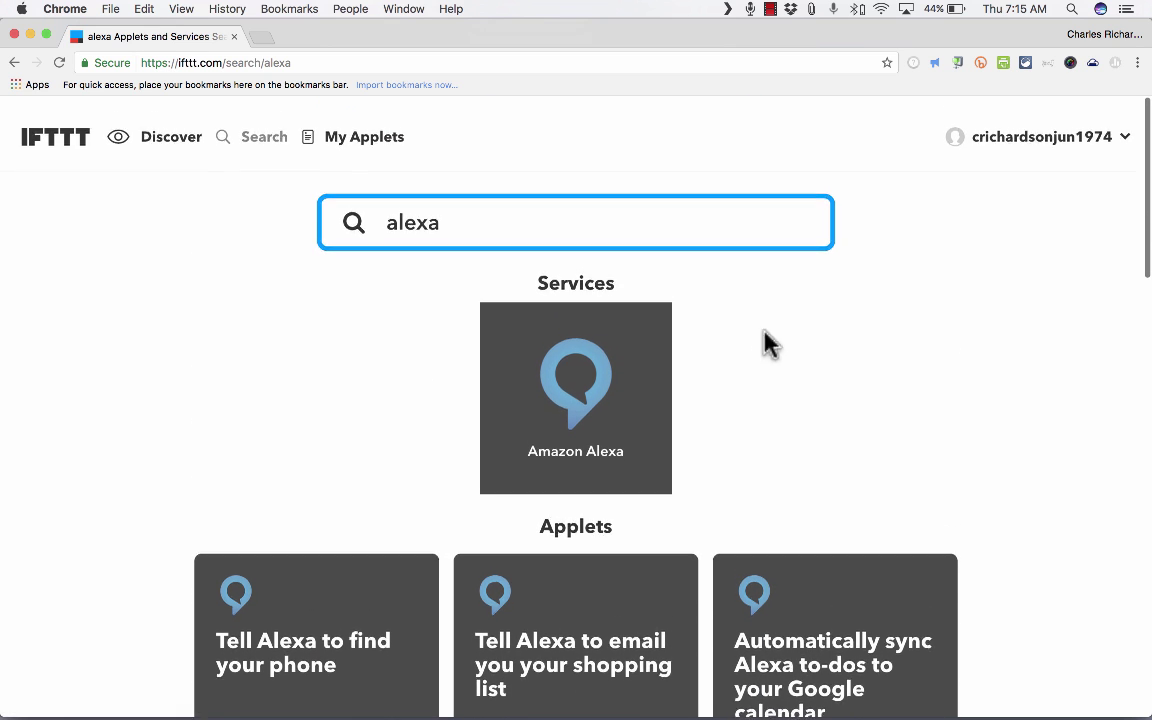
{"action": "left_click", "coordinate": [386, 142]}
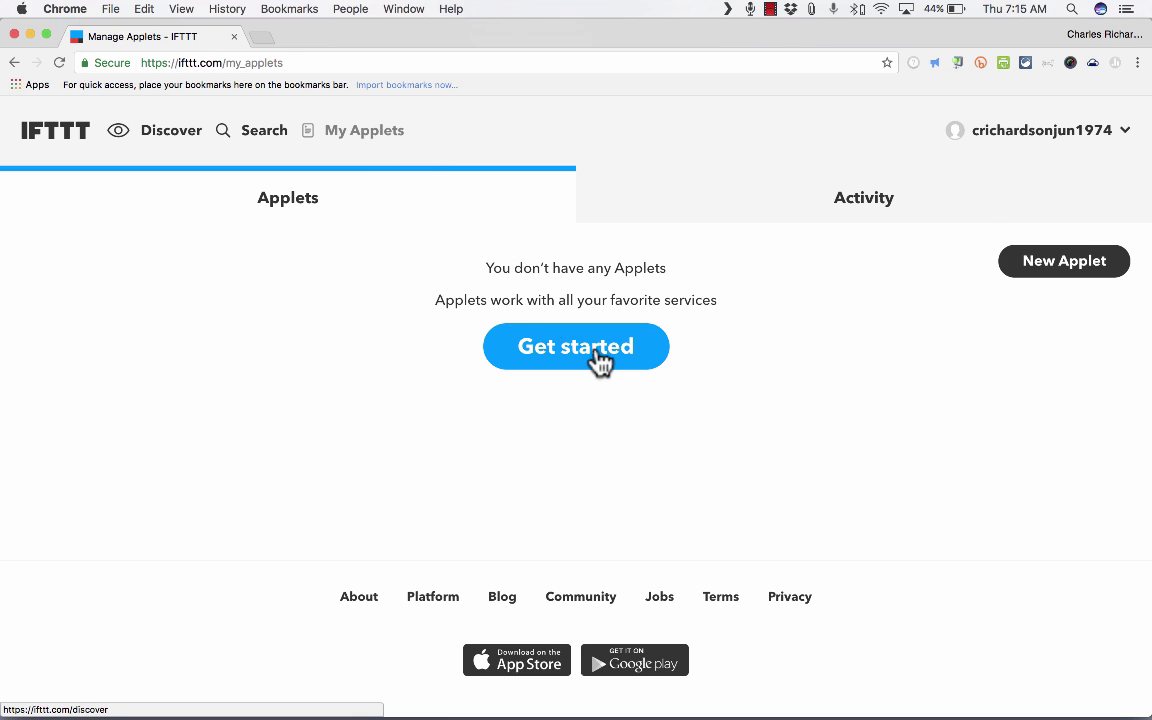
Start a new applet and browse the full Choose a service grid for its trigger
{"action": "left_click", "coordinate": [1060, 268]}
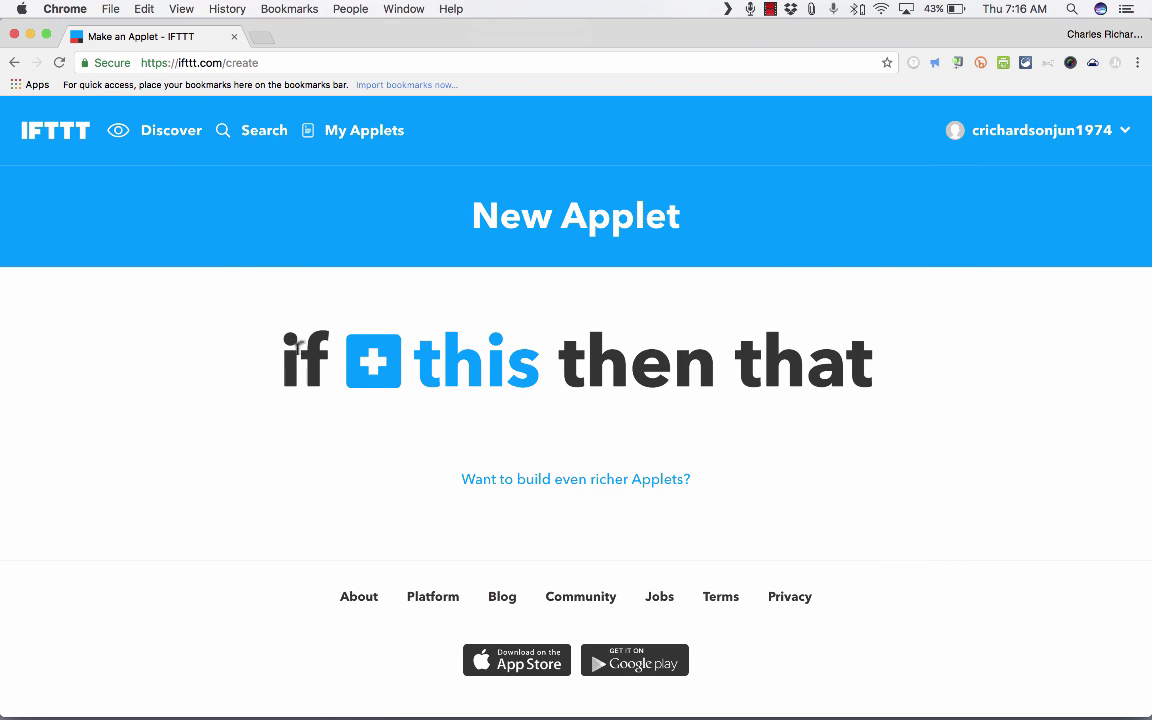
{"action": "left_click", "coordinate": [374, 368]}
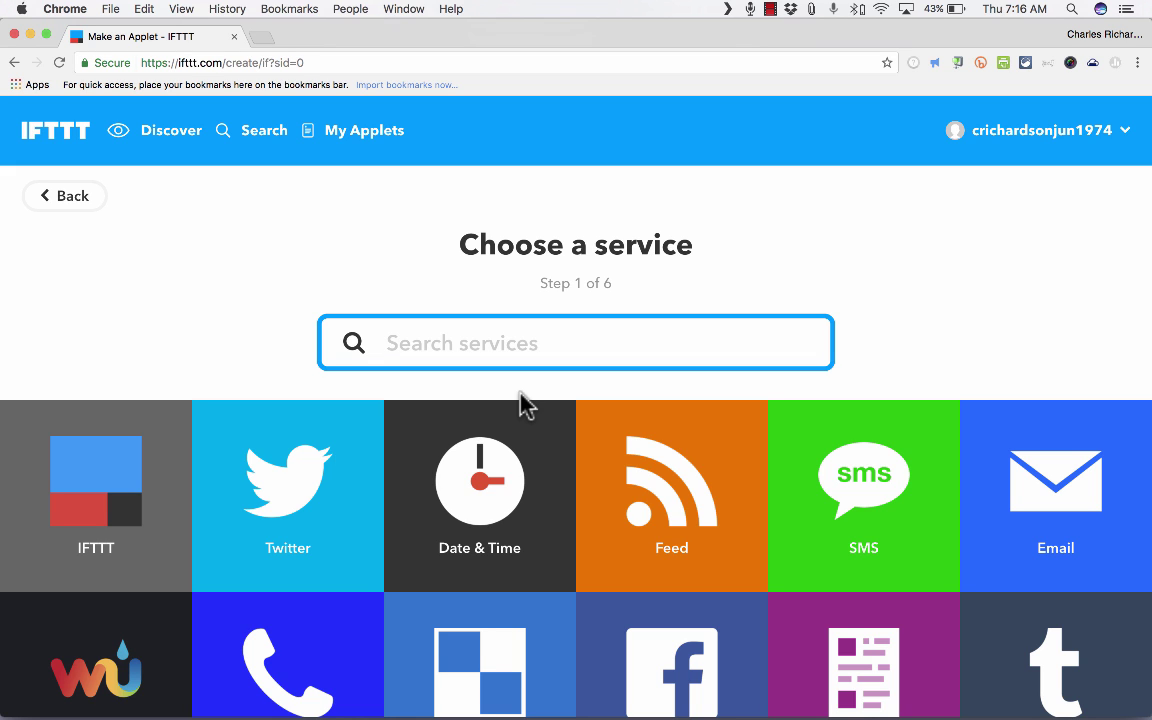
{"action": "scroll", "coordinate": [386, 355], "scroll_direction": "down", "scroll_amount": 10}
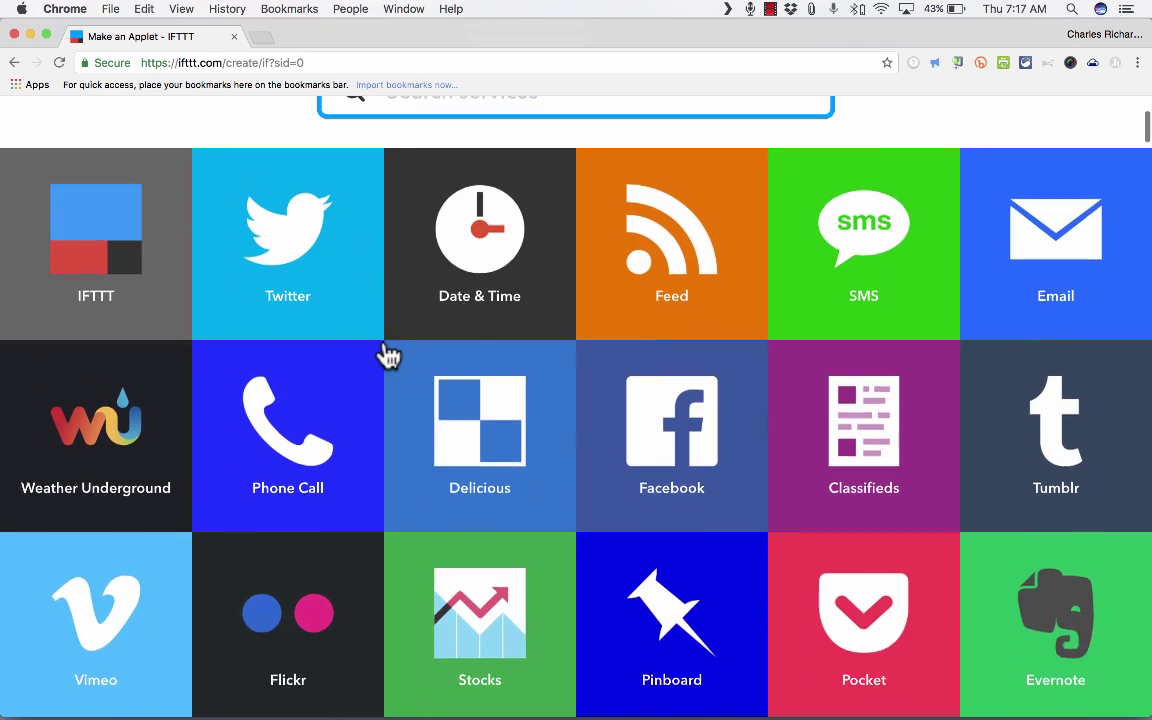
{"action": "scroll", "coordinate": [389, 358], "scroll_direction": "down", "scroll_amount": 12}
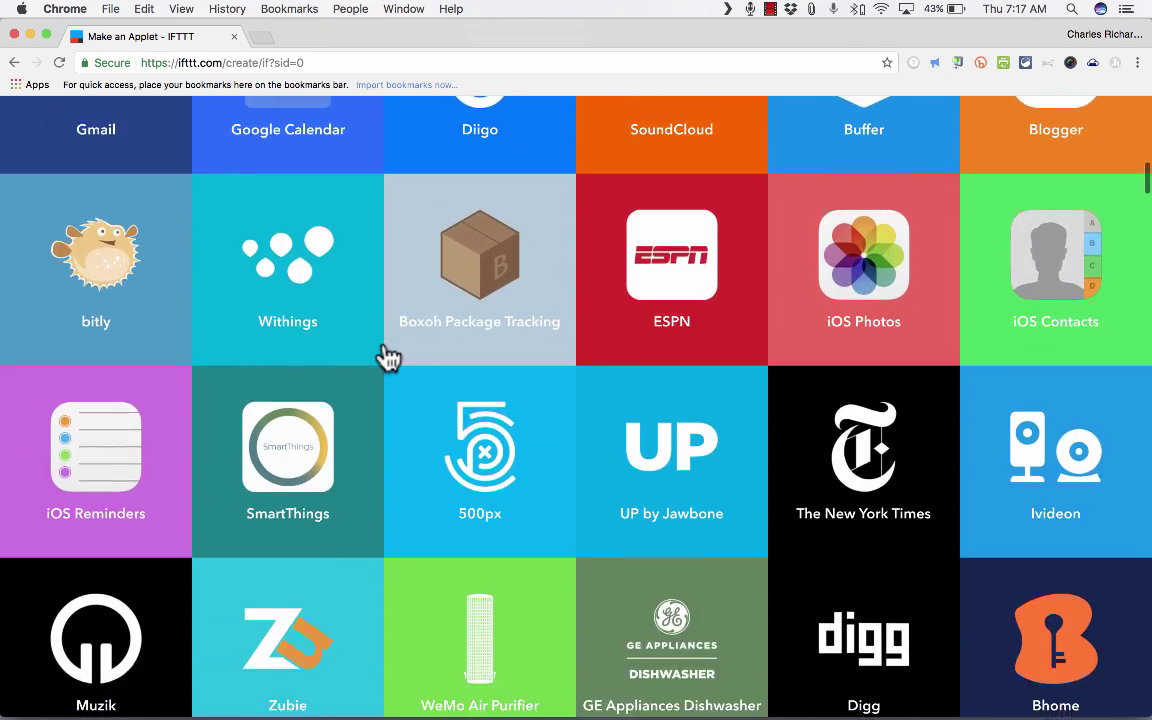
{"action": "scroll", "coordinate": [389, 358], "scroll_direction": "down", "scroll_amount": 5}
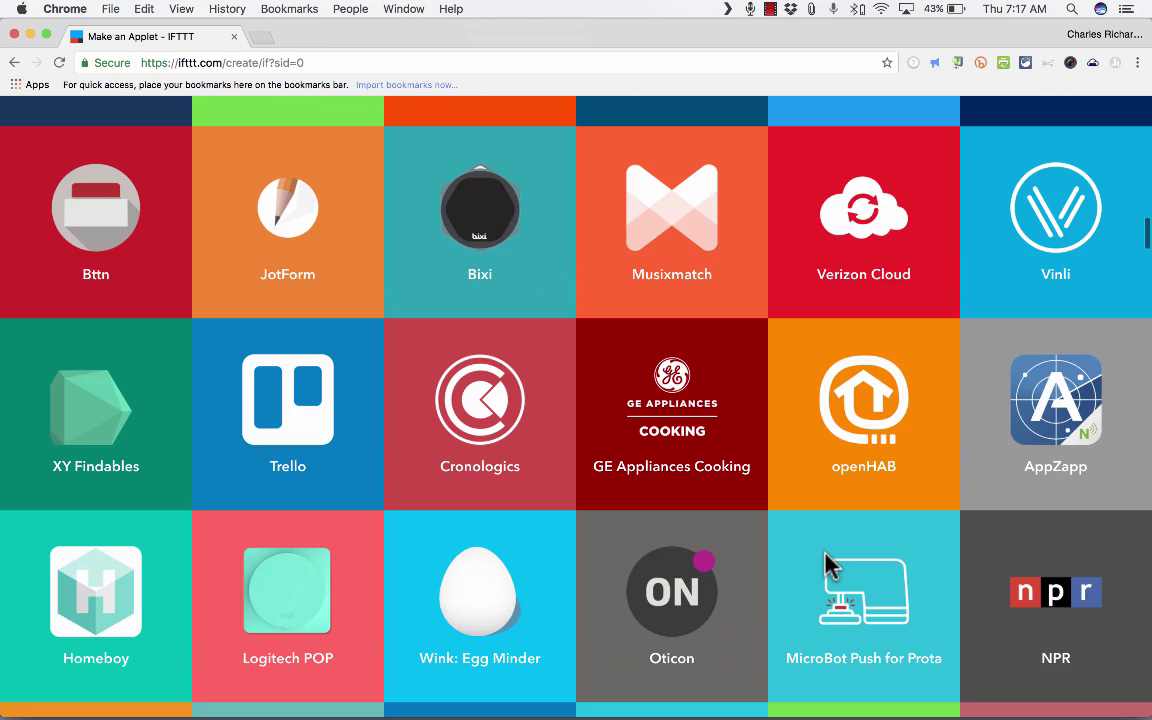
{"action": "scroll", "coordinate": [826, 566], "scroll_direction": "down", "scroll_amount": 10}
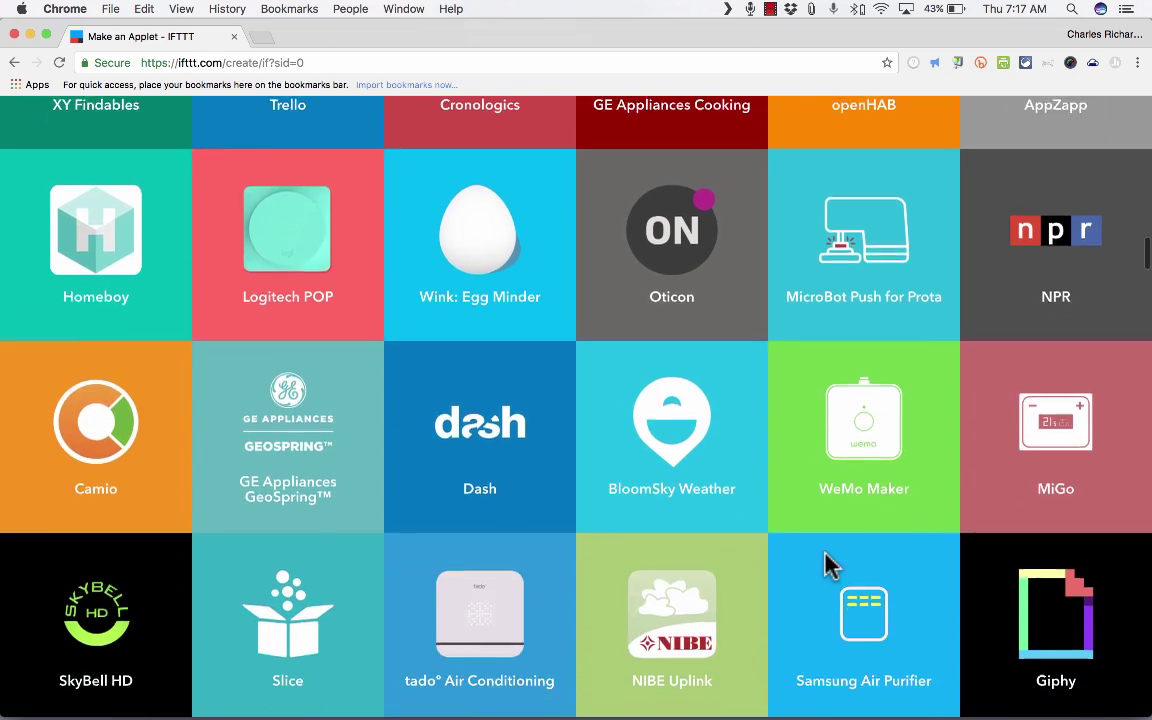
{"action": "scroll", "coordinate": [826, 566], "scroll_direction": "down", "scroll_amount": 15}
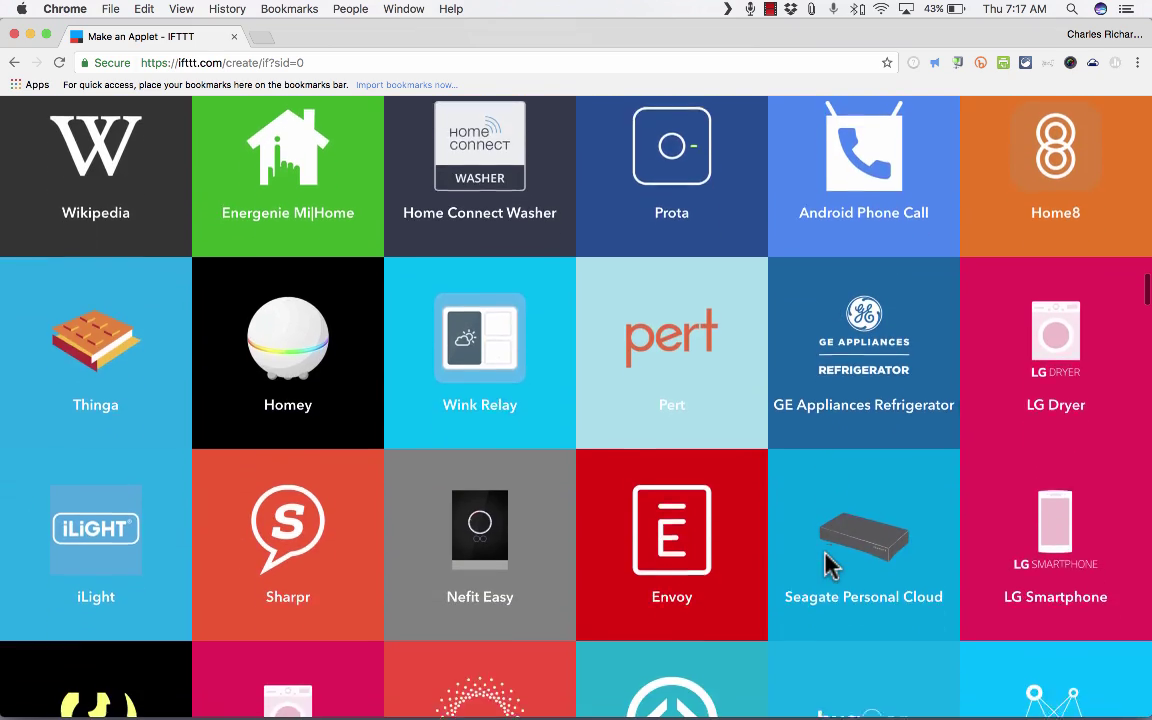
{"action": "scroll", "coordinate": [828, 568], "scroll_direction": "down", "scroll_amount": 9}
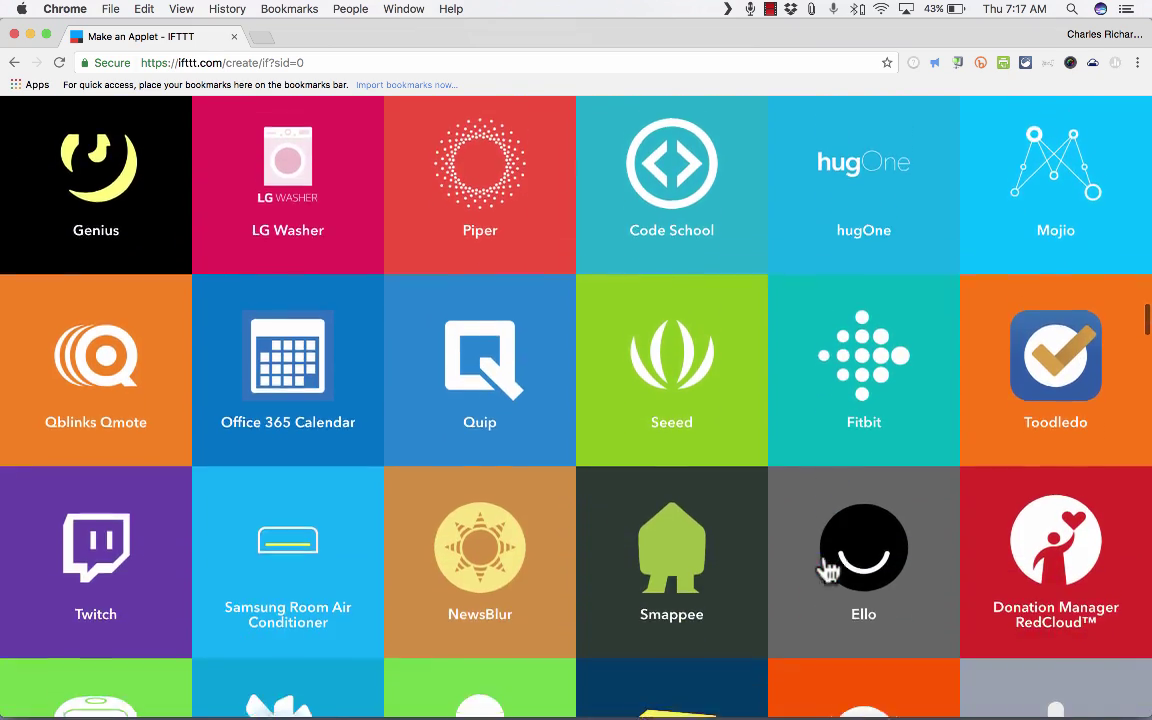
{"action": "scroll", "coordinate": [828, 568], "scroll_direction": "down", "scroll_amount": 7}
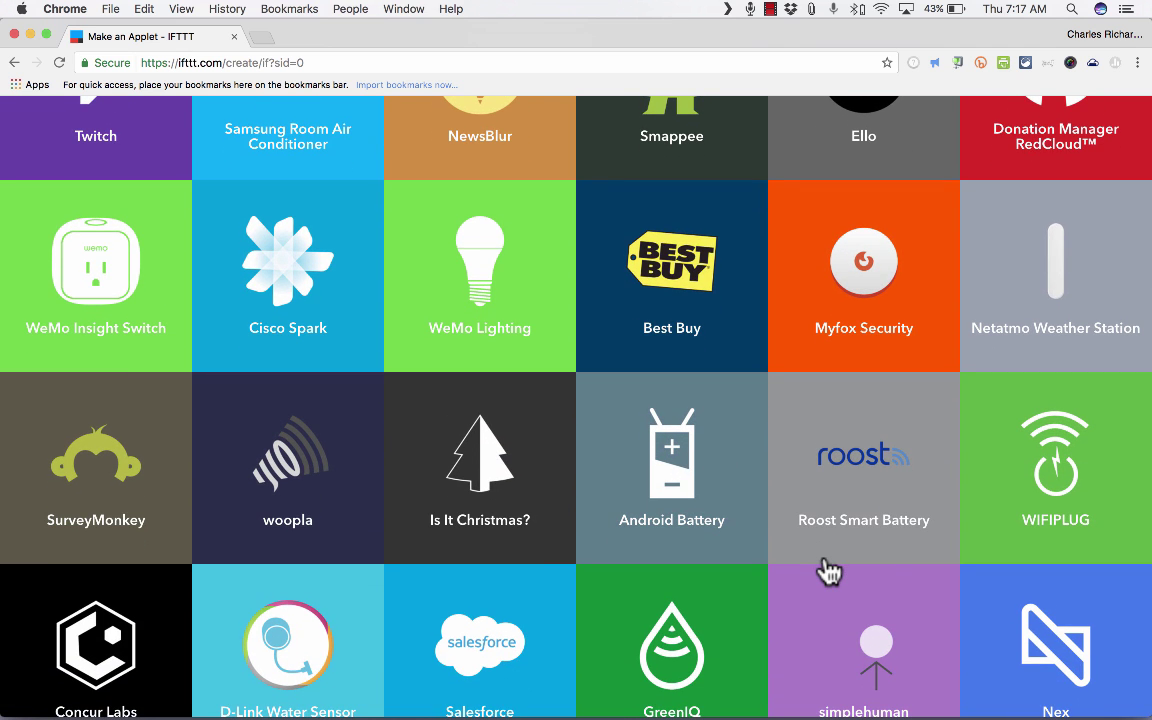
{"action": "scroll", "coordinate": [790, 566], "scroll_direction": "down", "scroll_amount": 20}
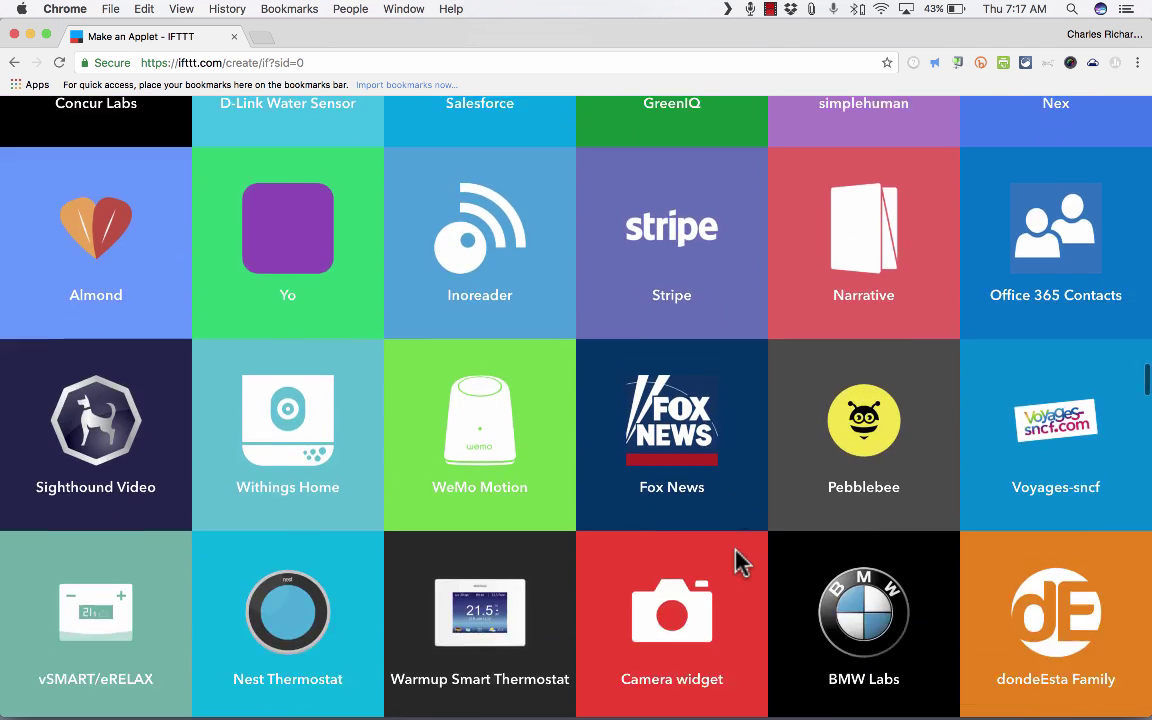
{"action": "scroll", "coordinate": [740, 565], "scroll_direction": "down", "scroll_amount": 12}
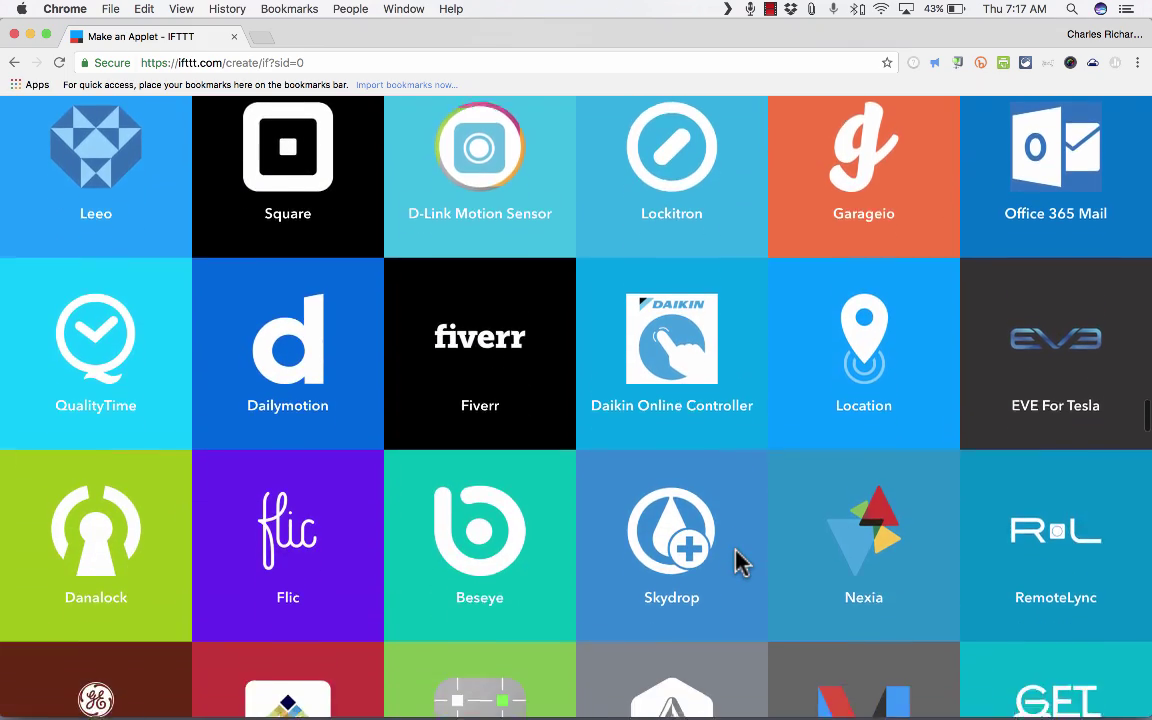
{"action": "scroll", "coordinate": [740, 565], "scroll_direction": "down", "scroll_amount": 18}
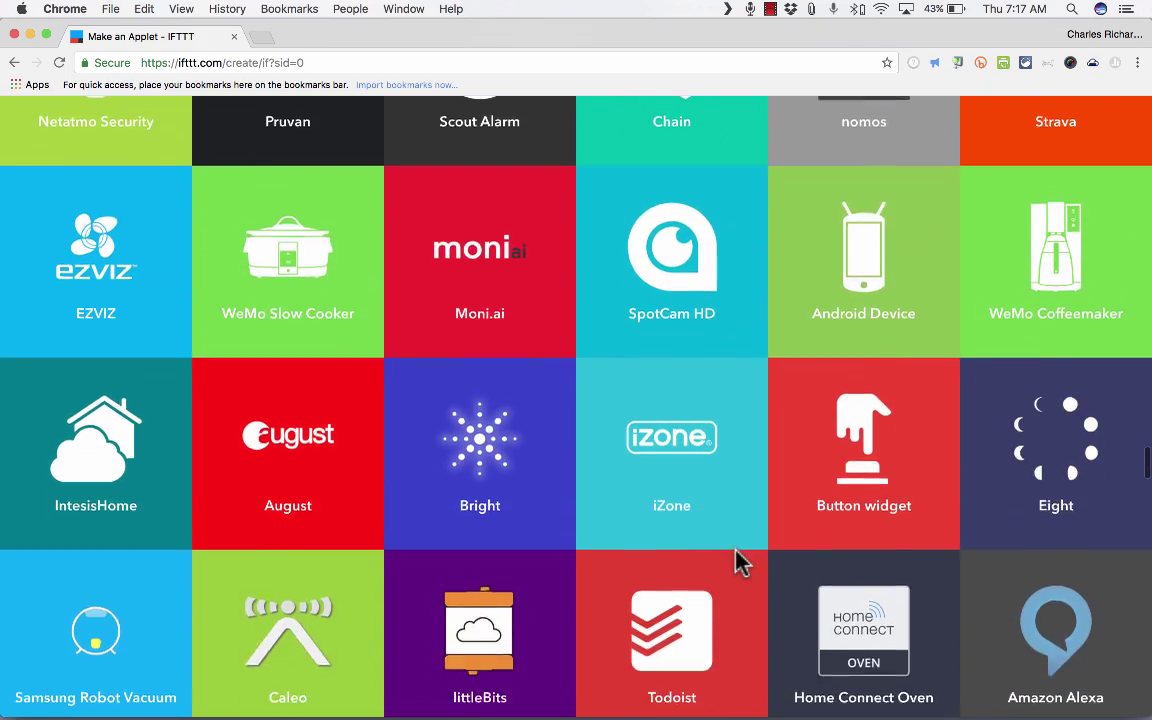
{"action": "scroll", "coordinate": [740, 565], "scroll_direction": "down", "scroll_amount": 10}
{"action": "scroll", "coordinate": [740, 565], "scroll_direction": "up", "scroll_amount": 20}
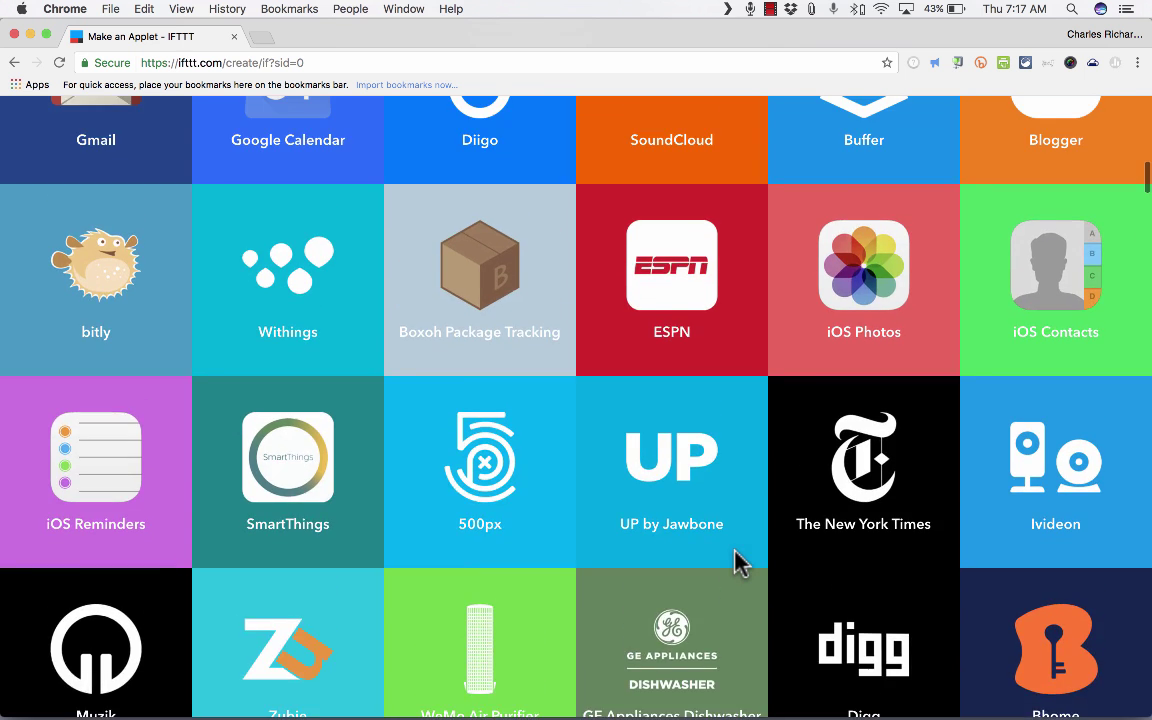
{"action": "scroll", "coordinate": [740, 565], "scroll_direction": "up", "scroll_amount": 20}
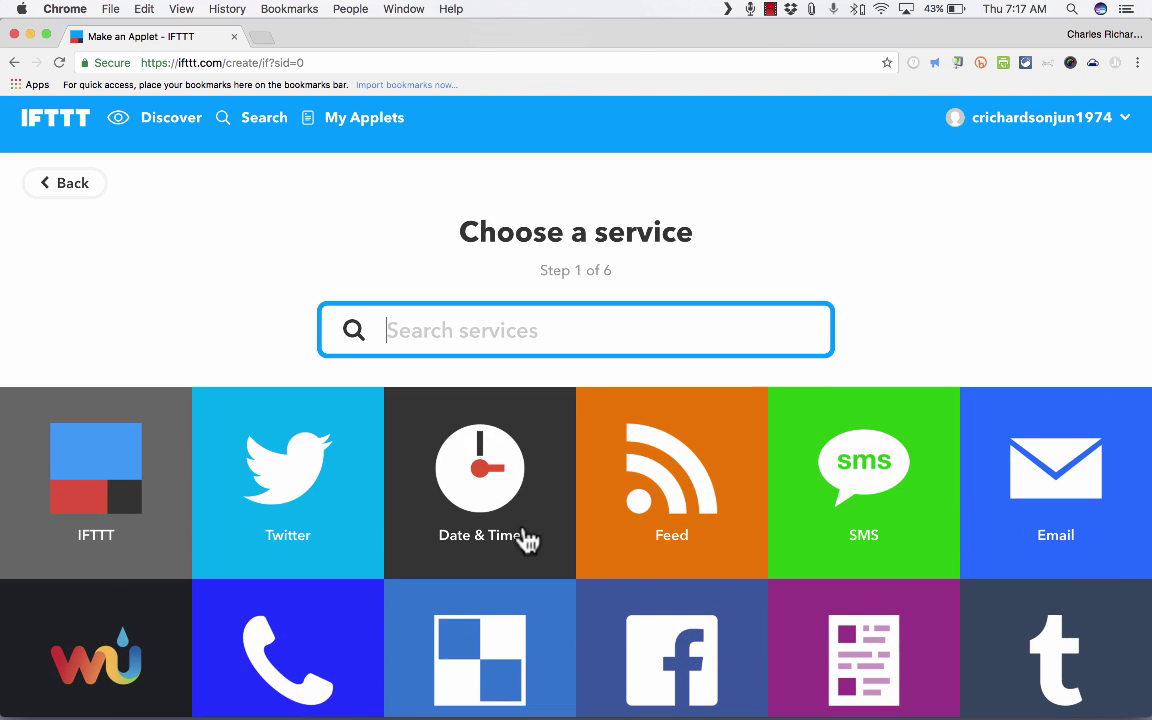
{"action": "scroll", "coordinate": [548, 482], "scroll_direction": "down", "scroll_amount": 1}
{"action": "scroll", "coordinate": [545, 483], "scroll_direction": "up", "scroll_amount": 1}
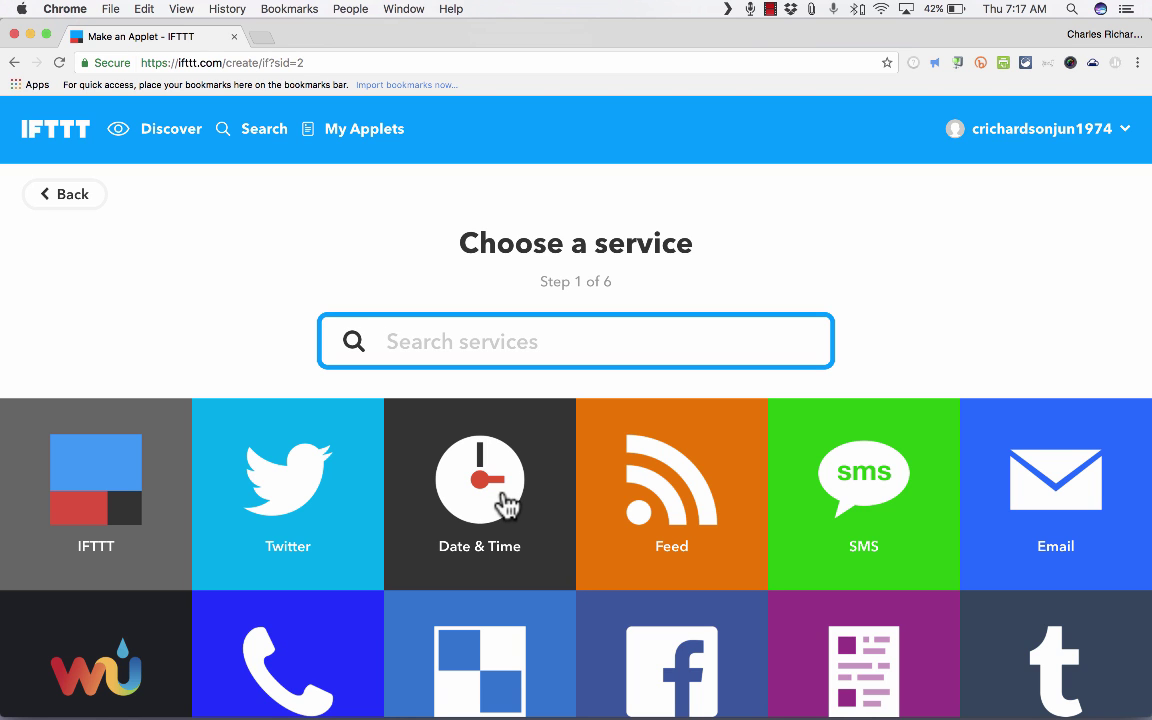
Choose Date & Time as the trigger service with the Every year on trigger
{"action": "left_click", "coordinate": [505, 505]}
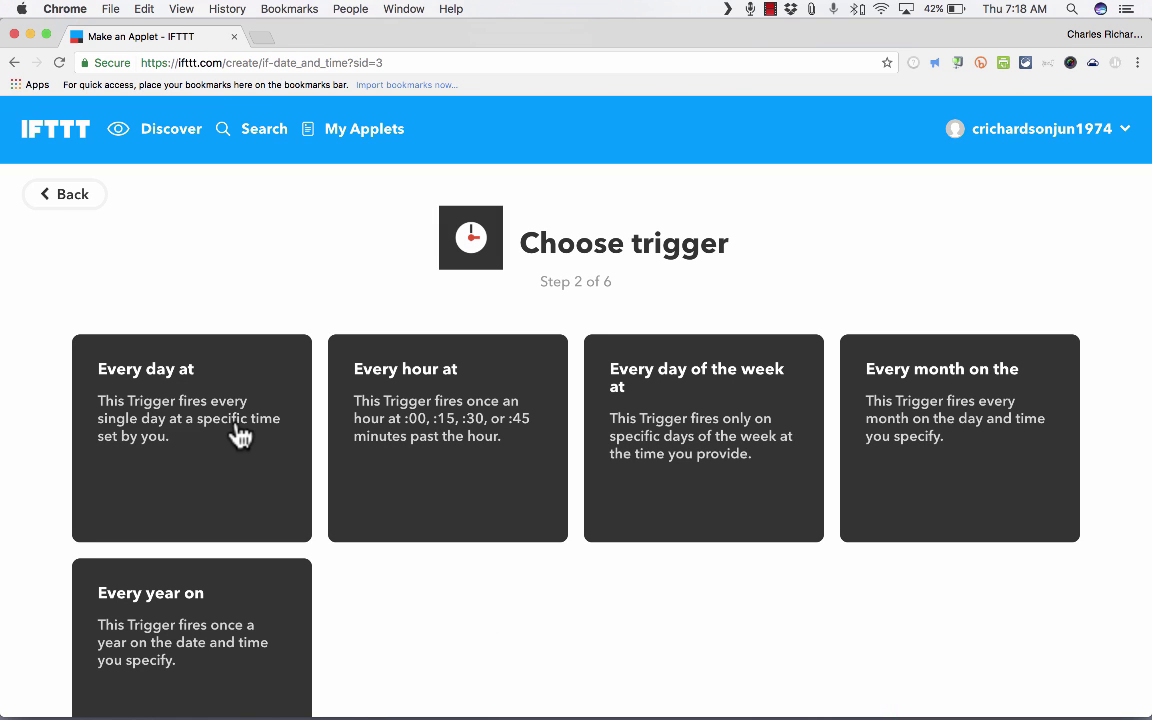
{"action": "scroll", "coordinate": [235, 430], "scroll_direction": "down", "scroll_amount": 1}
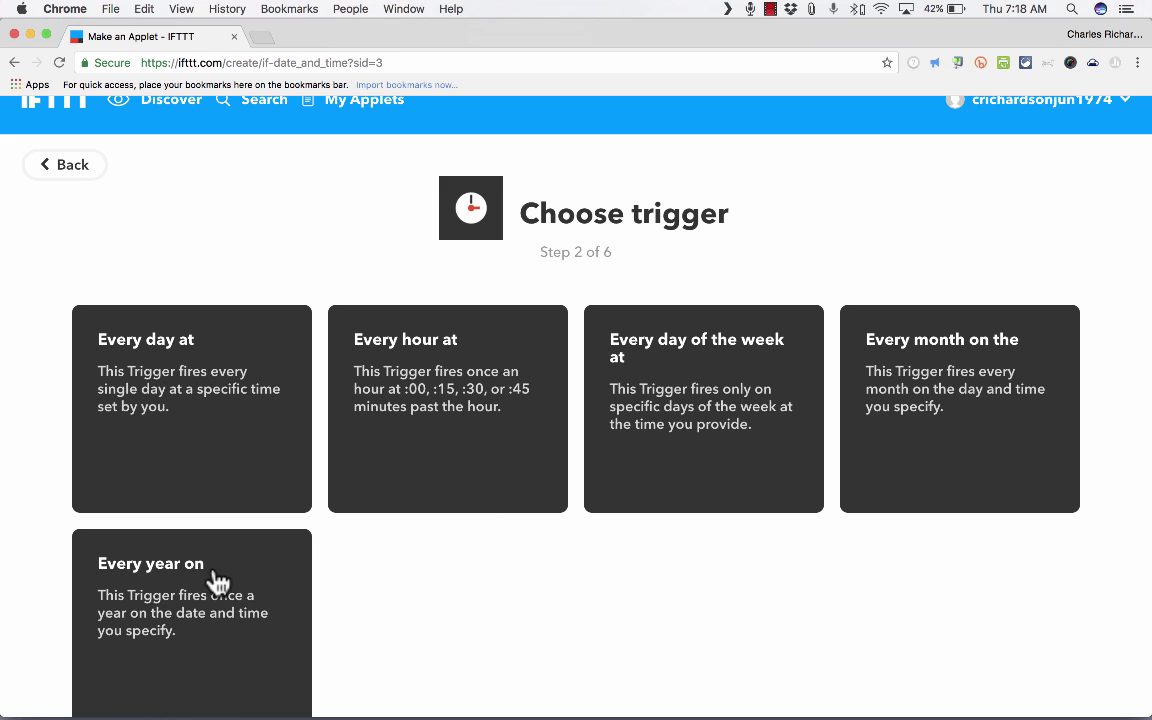
{"action": "left_click", "coordinate": [176, 575]}
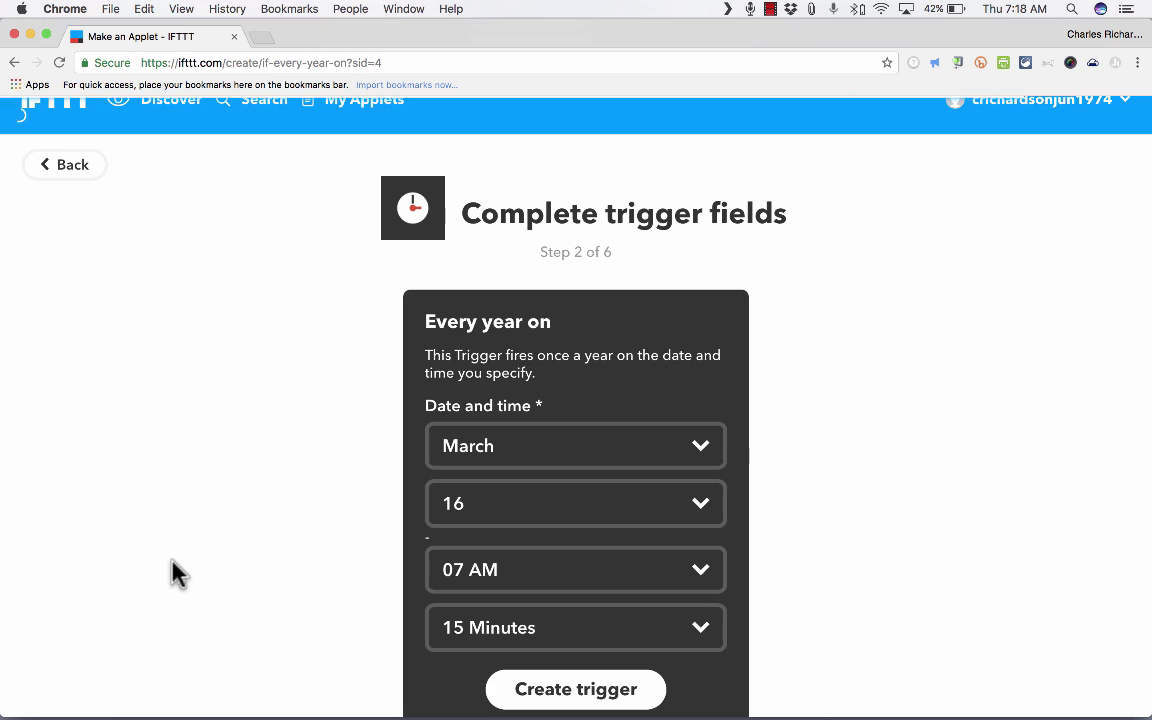
Set the yearly trigger to January 01, 12 AM, 00 minutes and create it
{"action": "left_click", "coordinate": [540, 450]}
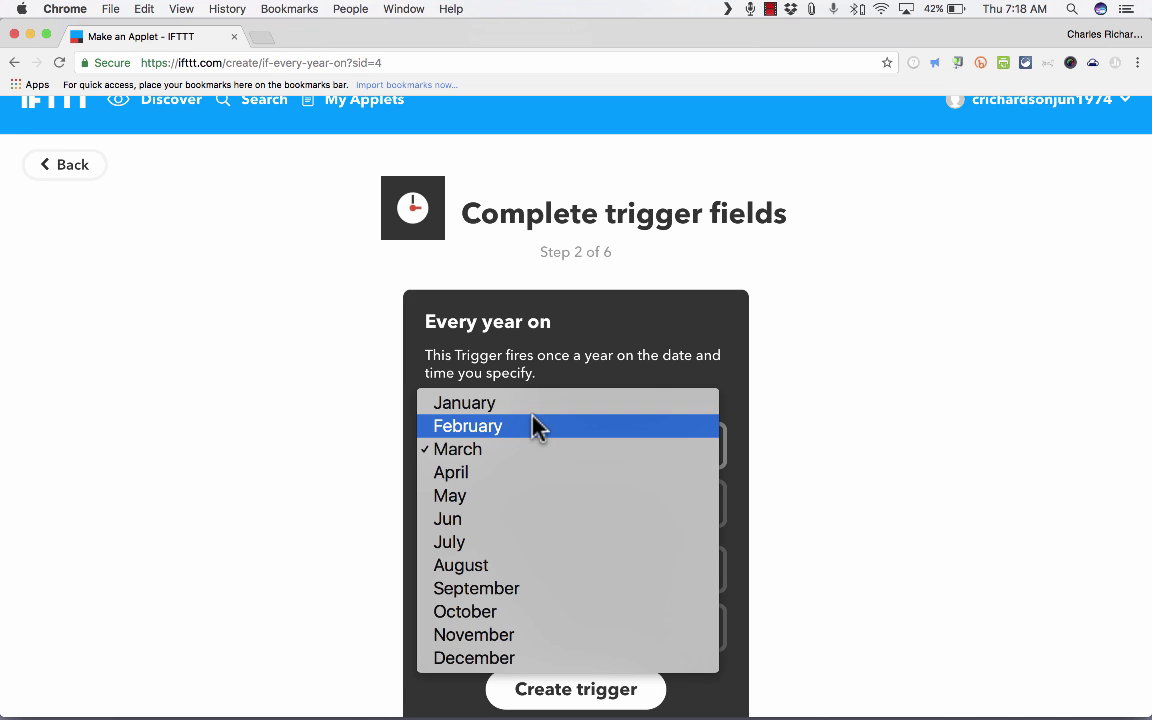
{"action": "left_click", "coordinate": [532, 403]}
{"action": "left_click", "coordinate": [512, 501]}
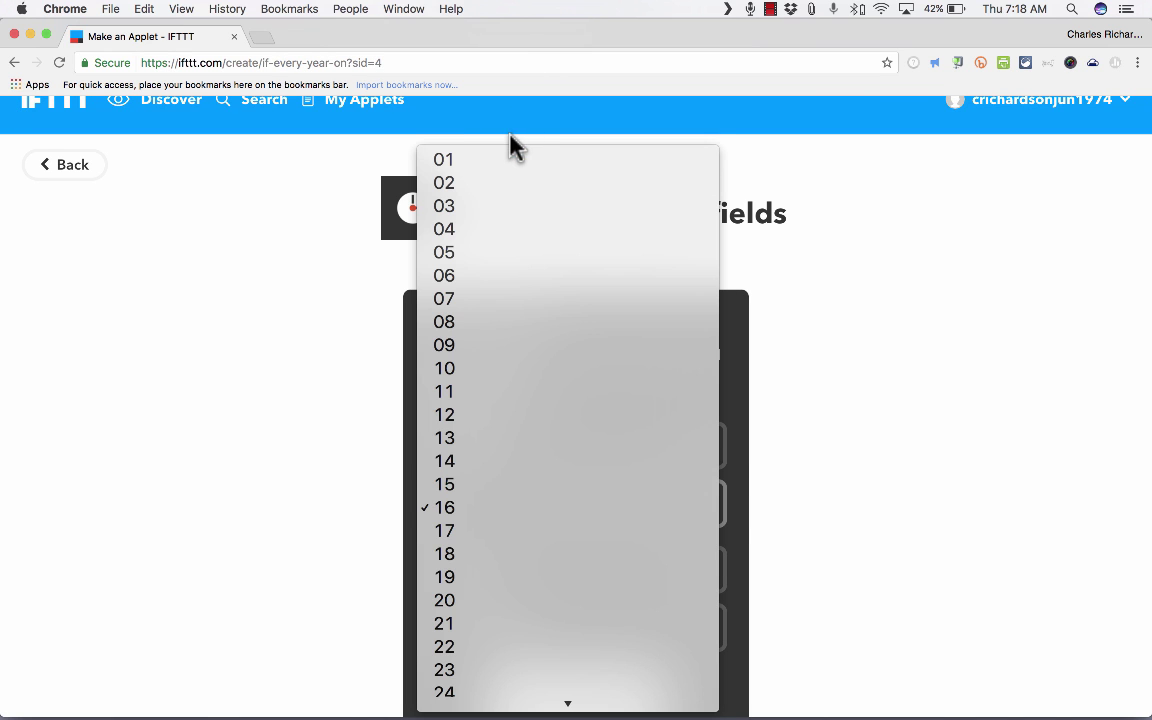
{"action": "left_click", "coordinate": [500, 160]}
{"action": "left_click", "coordinate": [575, 569]}
{"action": "left_click", "coordinate": [506, 163]}
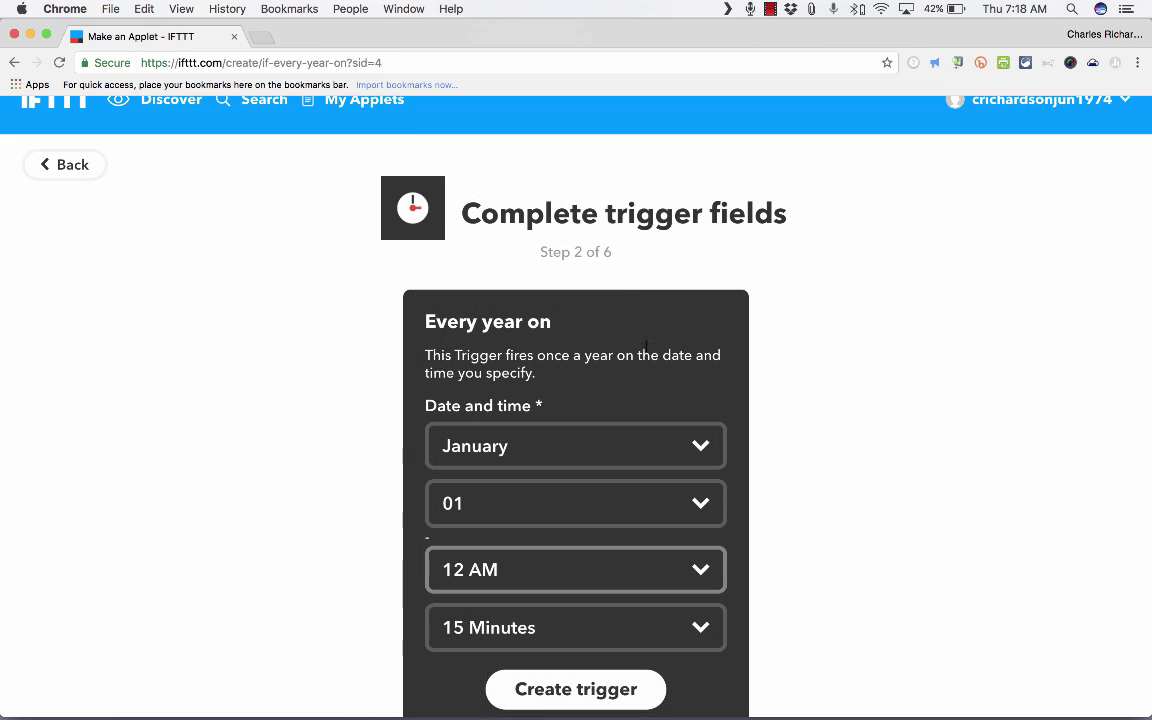
{"action": "left_click", "coordinate": [663, 630]}
{"action": "left_click", "coordinate": [591, 609]}
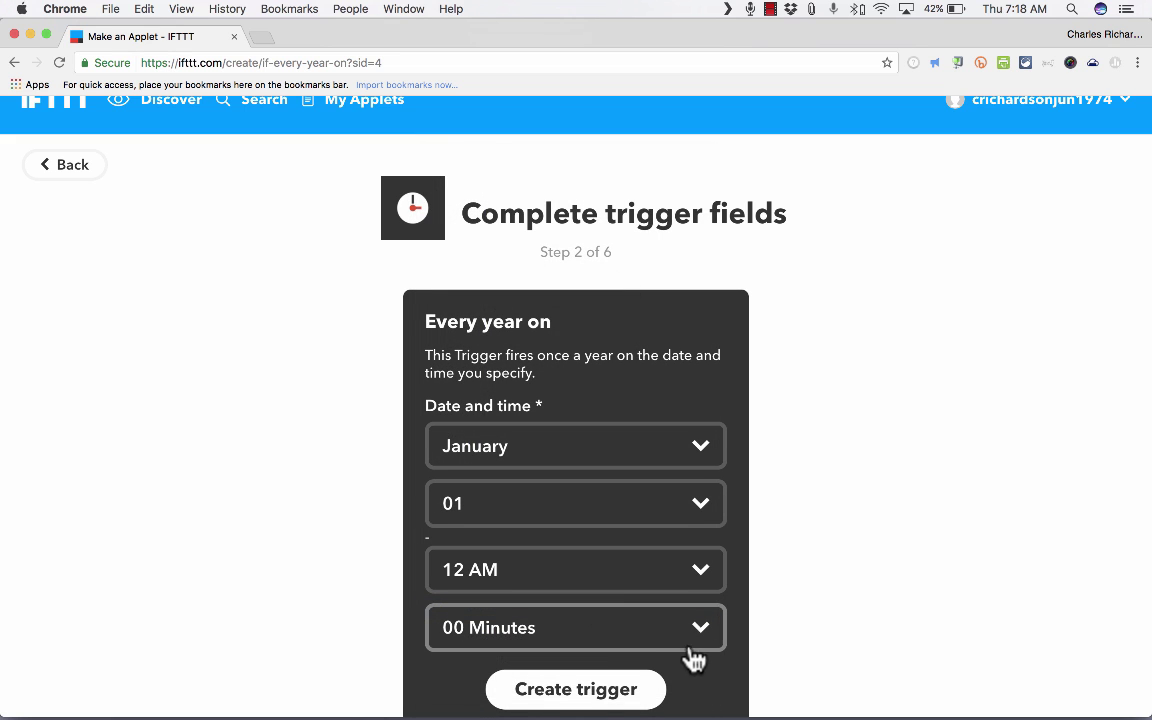
{"action": "scroll", "coordinate": [650, 630], "scroll_direction": "down", "scroll_amount": 3}
{"action": "left_click", "coordinate": [592, 590]}
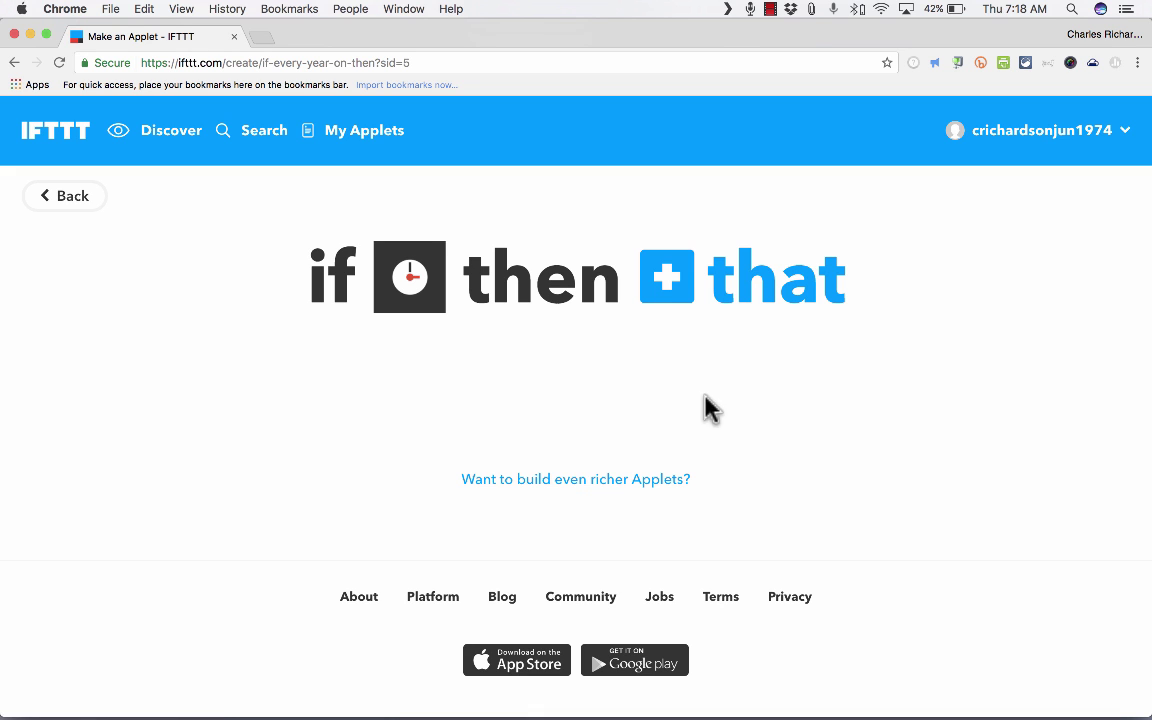
Search 'gma' to pick Gmail as the action service and authorize the Gmail account
{"action": "left_click", "coordinate": [680, 304]}
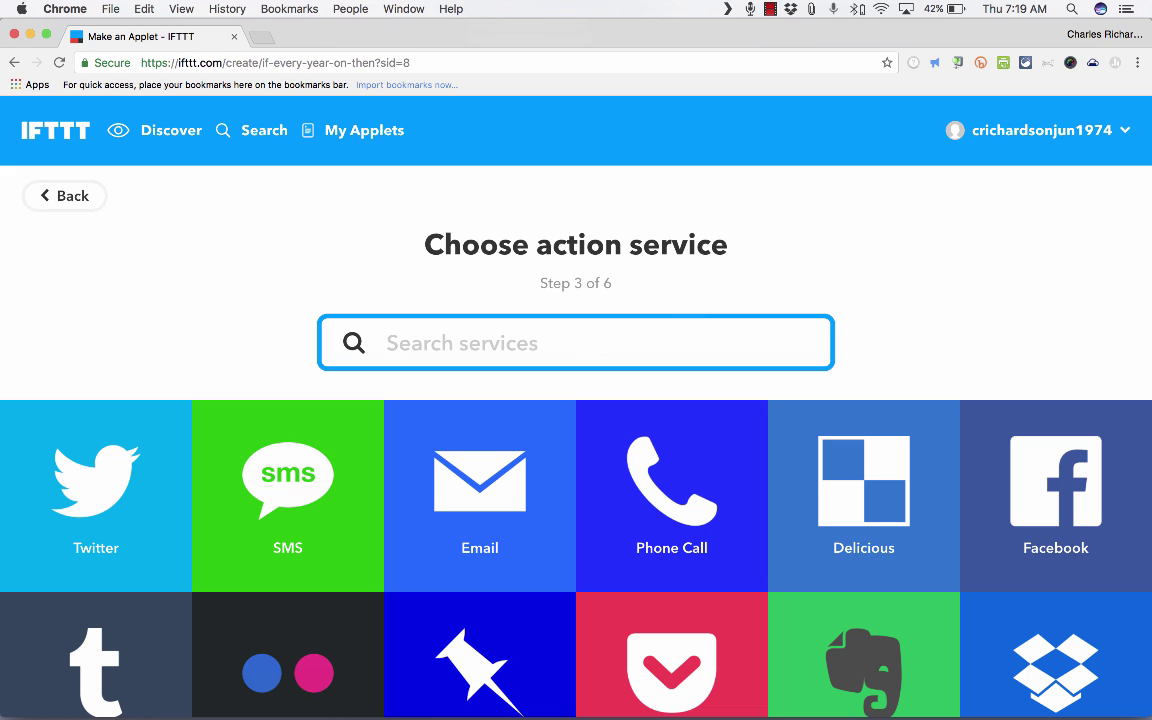
{"action": "type", "text": "gmail"}
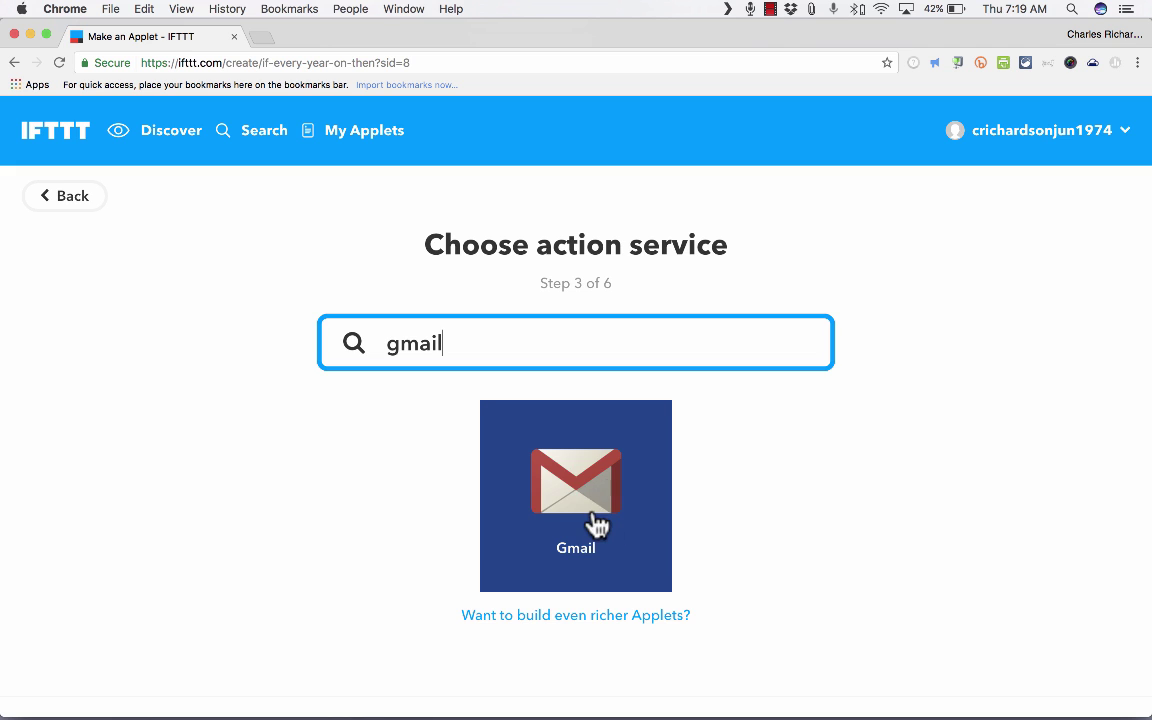
{"action": "left_click", "coordinate": [592, 500]}
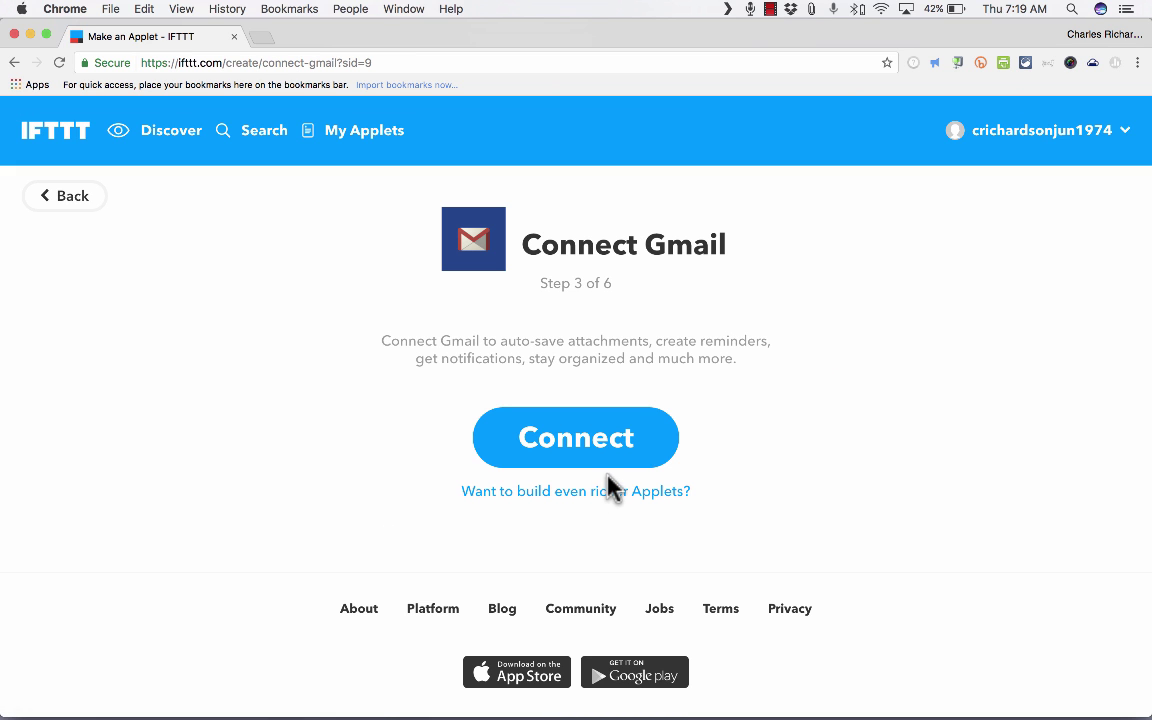
{"action": "left_click", "coordinate": [609, 450]}
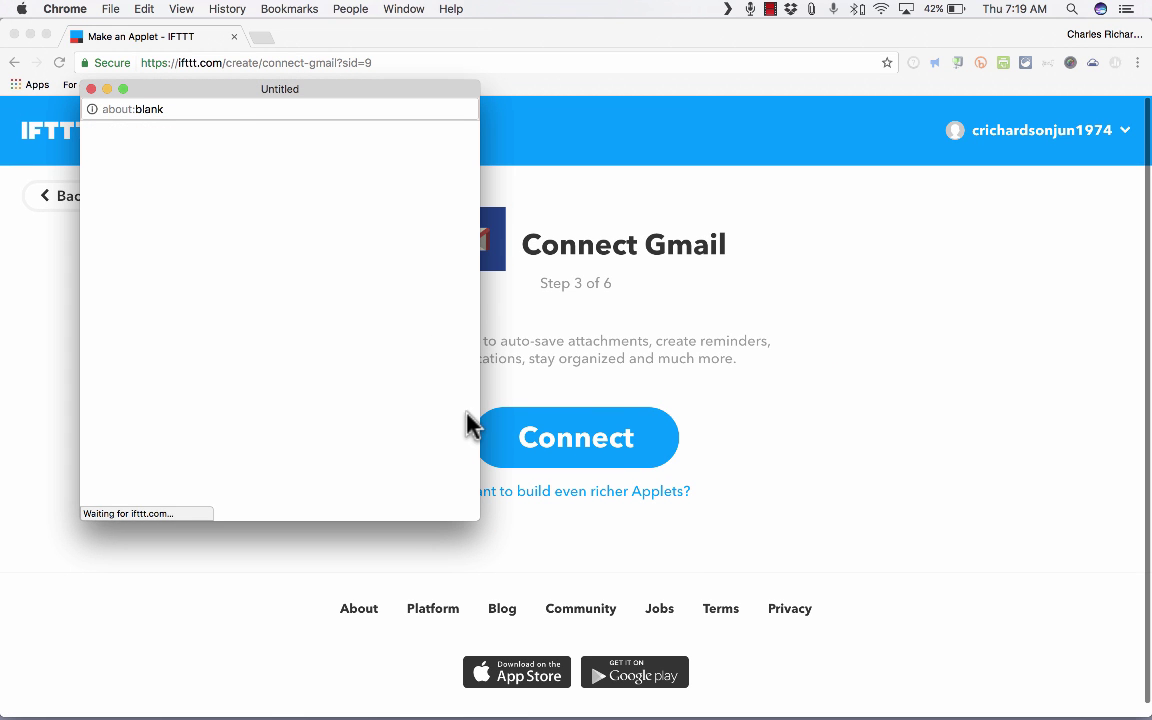
{"action": "left_click", "coordinate": [330, 410]}
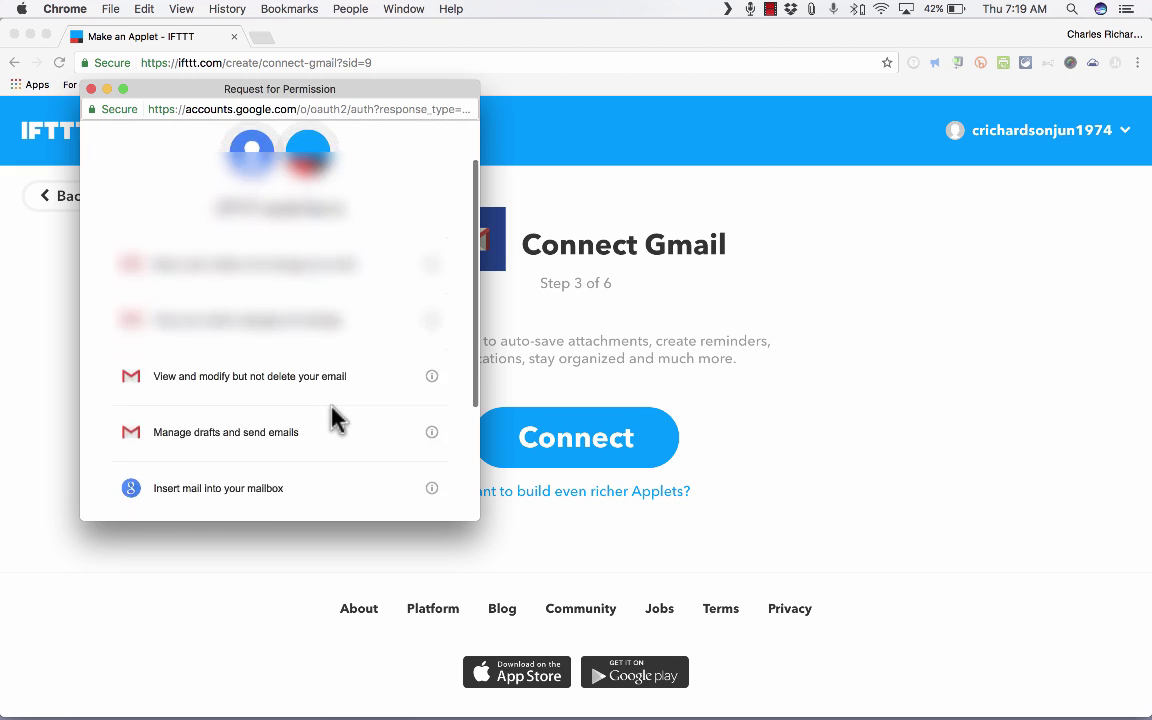
{"action": "scroll", "coordinate": [335, 420], "scroll_direction": "down", "scroll_amount": 4}
{"action": "left_click", "coordinate": [427, 494]}
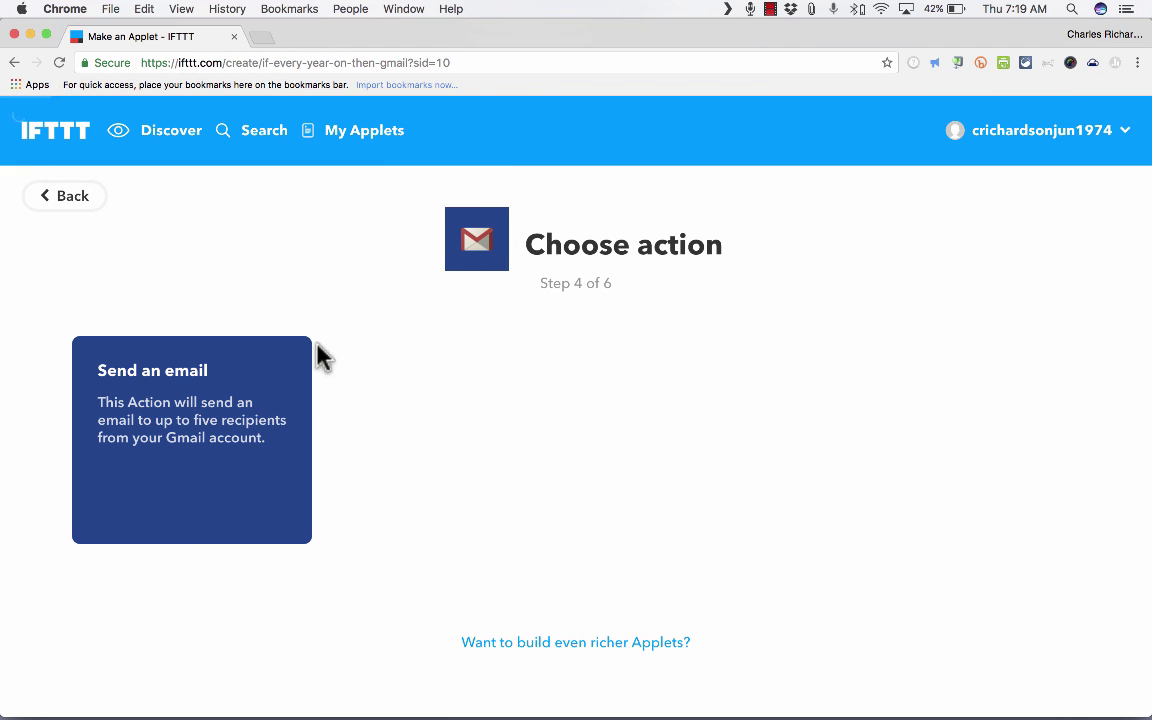
Choose Send an email, enter the recipient's e-mail address, and set subject 'Happy New Year!'
{"action": "scroll", "coordinate": [355, 392], "scroll_direction": "down", "scroll_amount": 1}
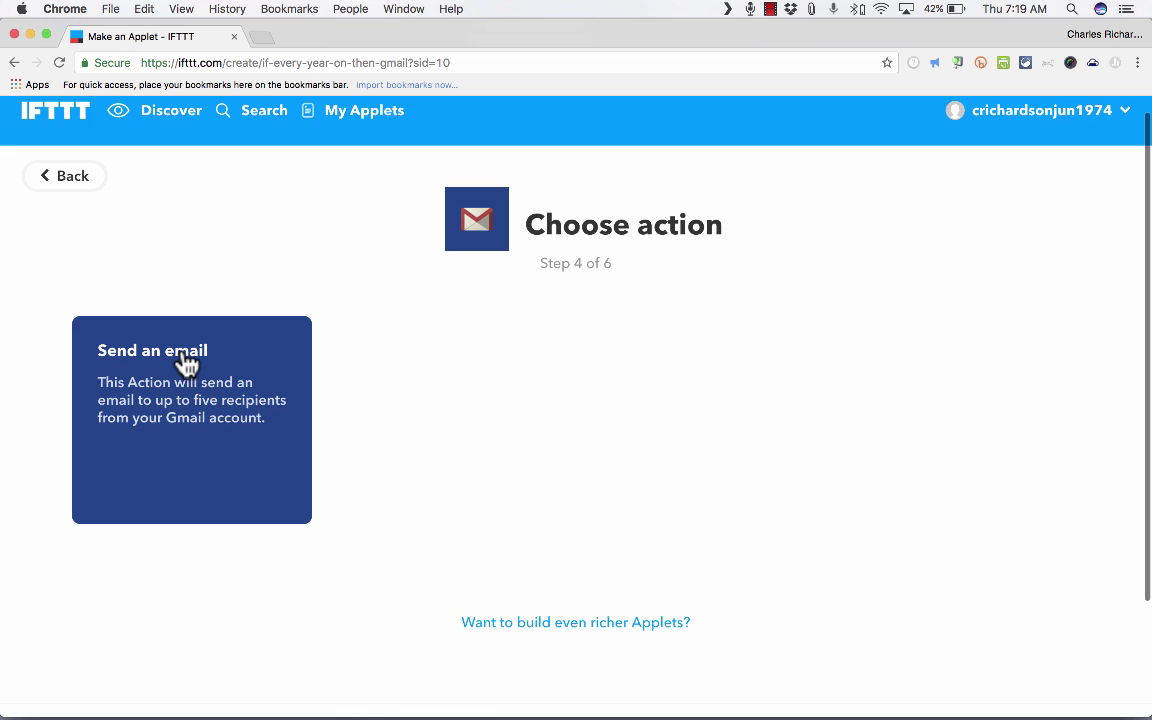
{"action": "left_click", "coordinate": [186, 362]}
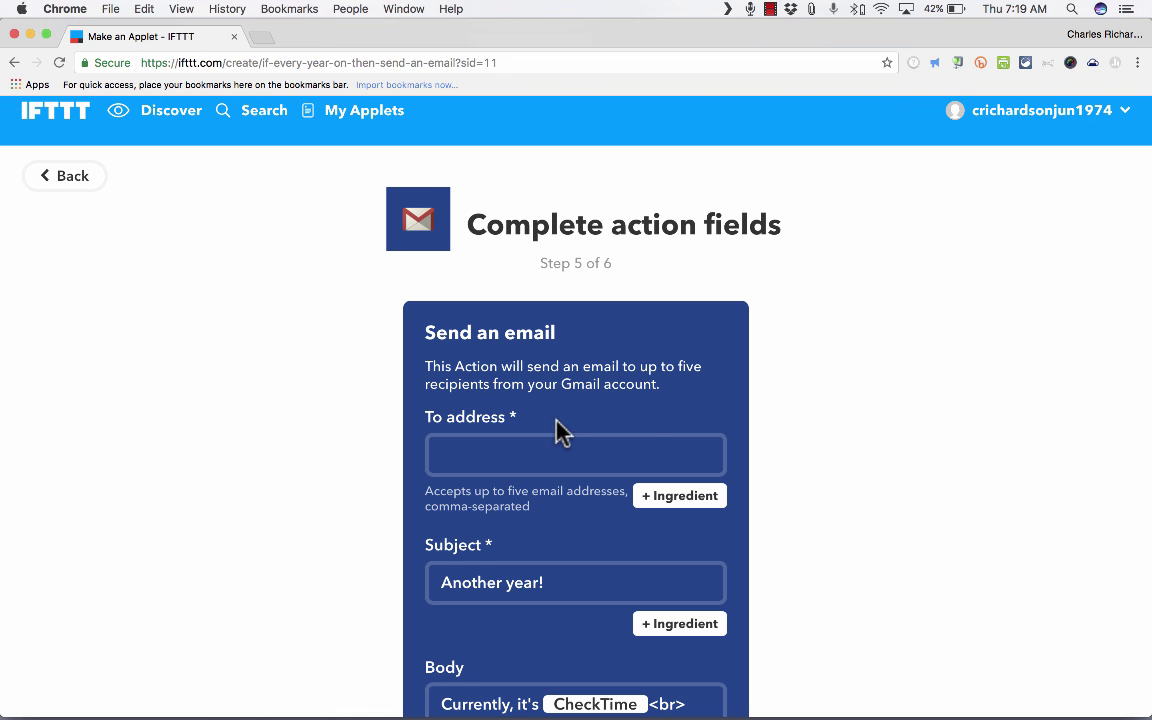
{"action": "left_click", "coordinate": [649, 440]}
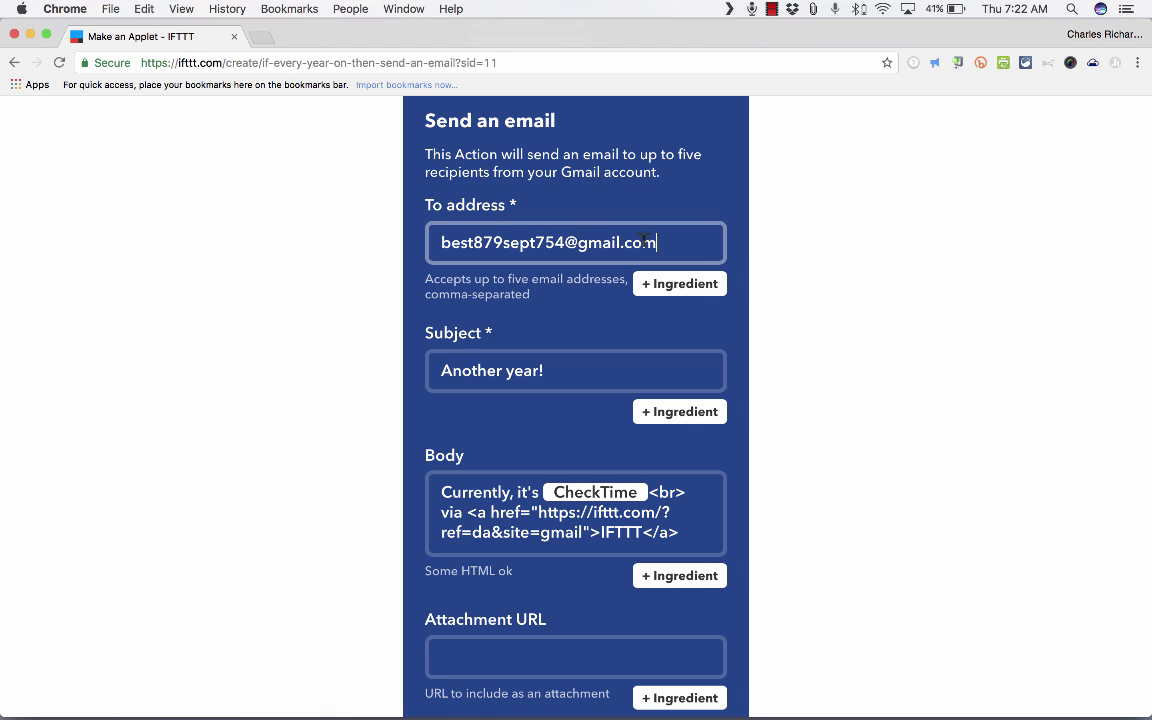
{"action": "left_click", "coordinate": [575, 370]}
{"action": "key", "text": "super+a"}
{"action": "type", "text": "Happy New Year!"}
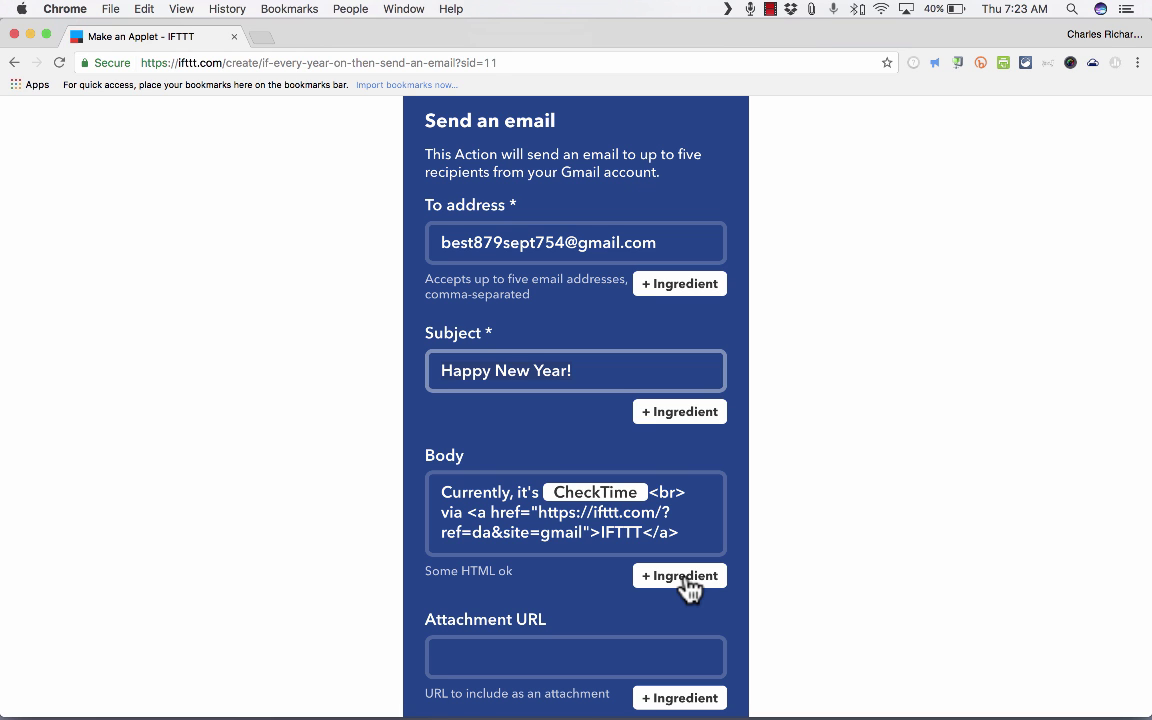
Zoom the page in and leave the attachment URL empty after removing a CheckTime ingredient
{"action": "scroll", "coordinate": [690, 590], "scroll_direction": "down", "scroll_amount": 3}
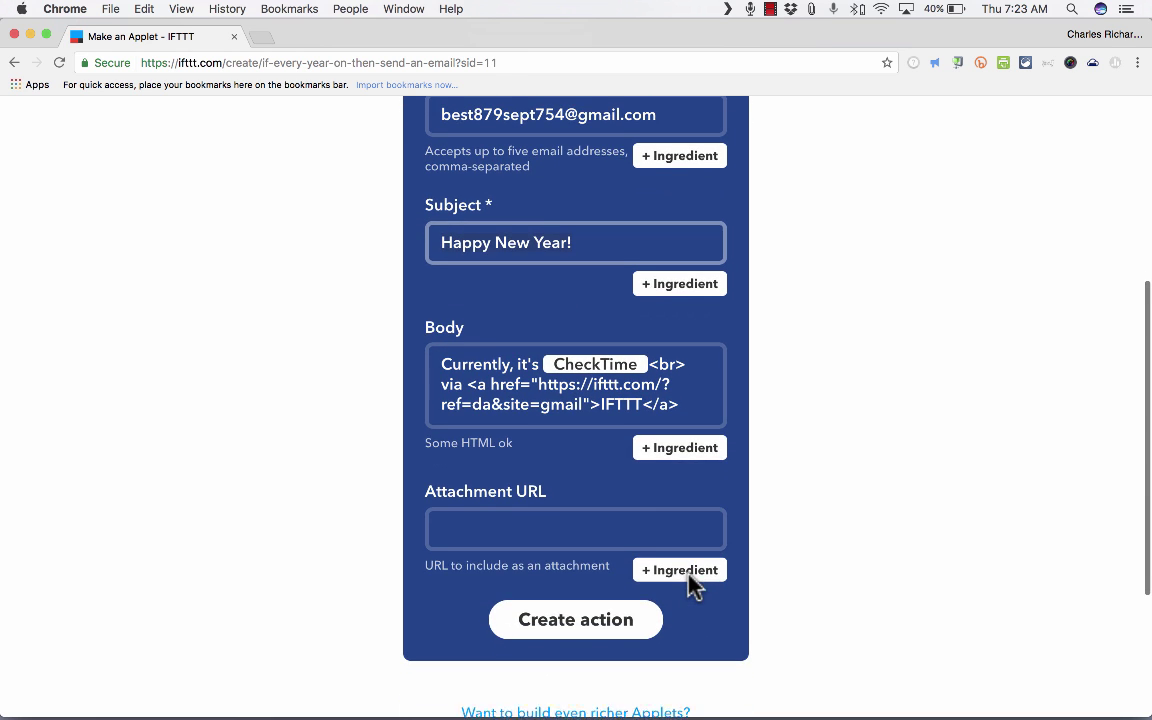
{"action": "key", "text": "super+equal"}
{"action": "key", "text": "super+equal"}
{"action": "key", "text": "super+equal"}
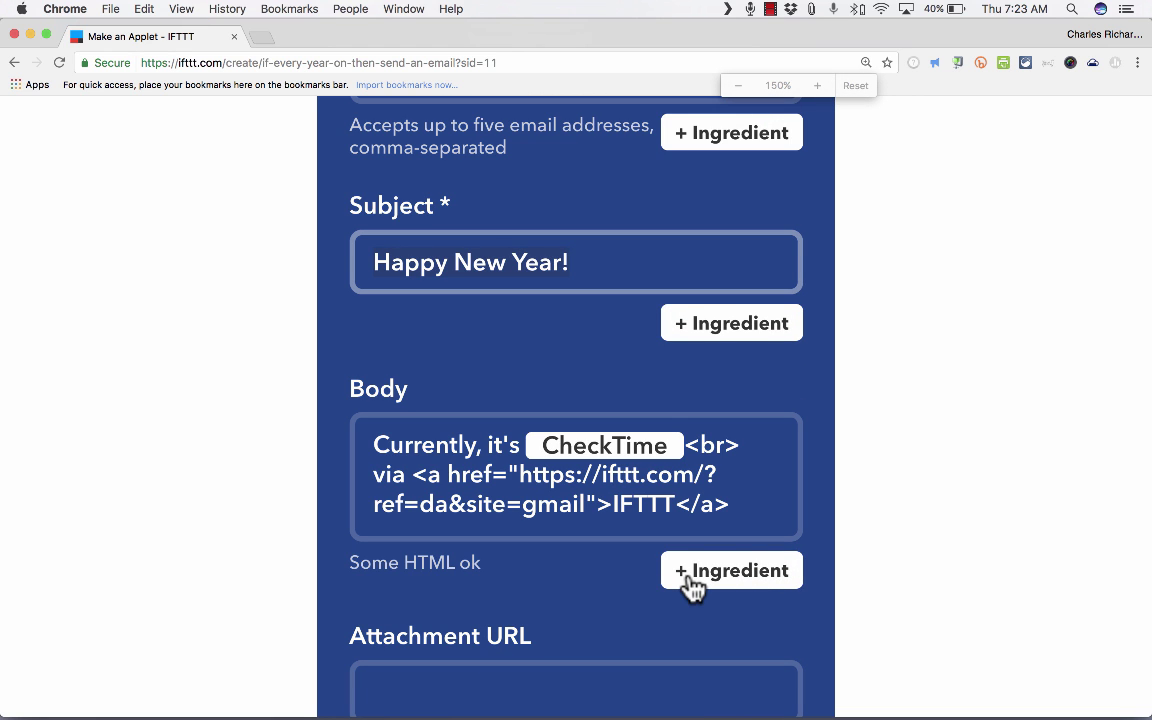
{"action": "scroll", "coordinate": [700, 589], "scroll_direction": "down", "scroll_amount": 3}
{"action": "scroll", "coordinate": [650, 500], "scroll_direction": "down", "scroll_amount": 1}
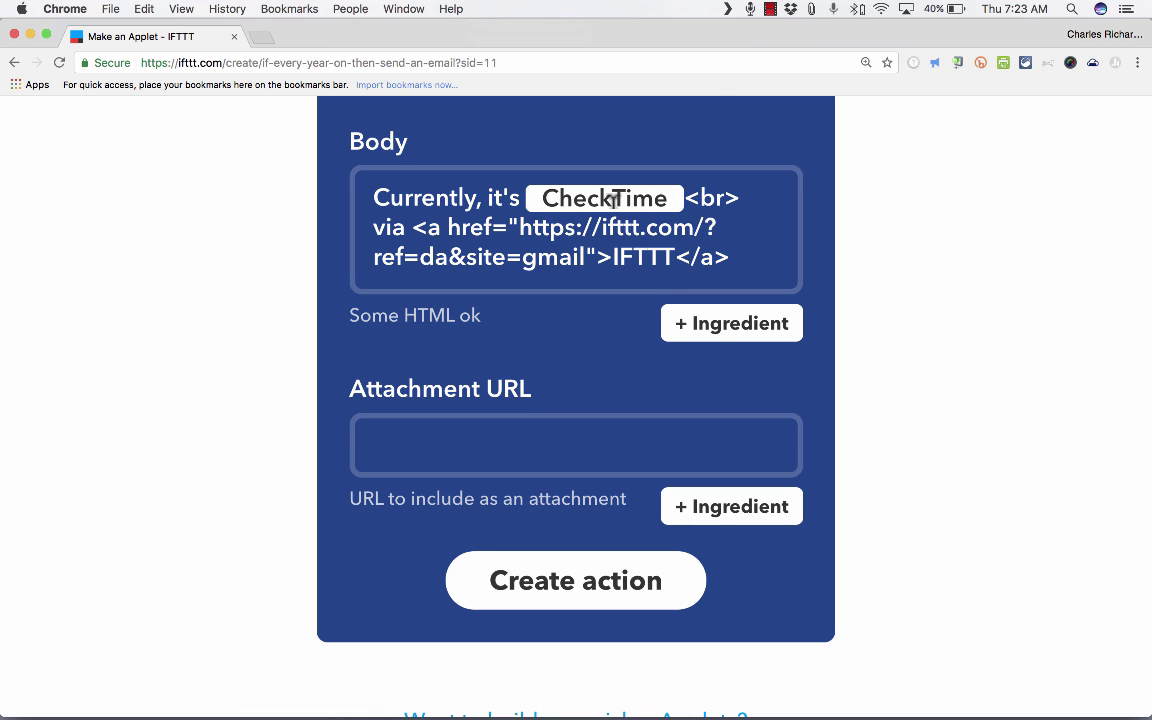
{"action": "scroll", "coordinate": [614, 199], "scroll_direction": "up", "scroll_amount": 1}
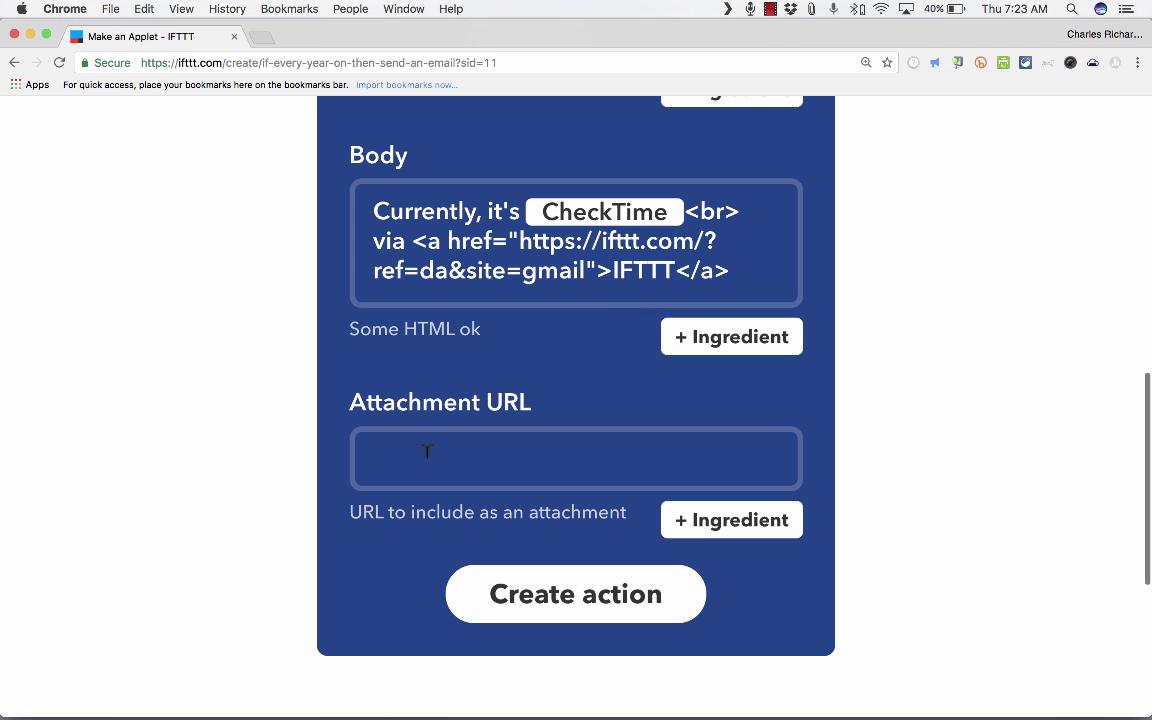
{"action": "left_click", "coordinate": [380, 459]}
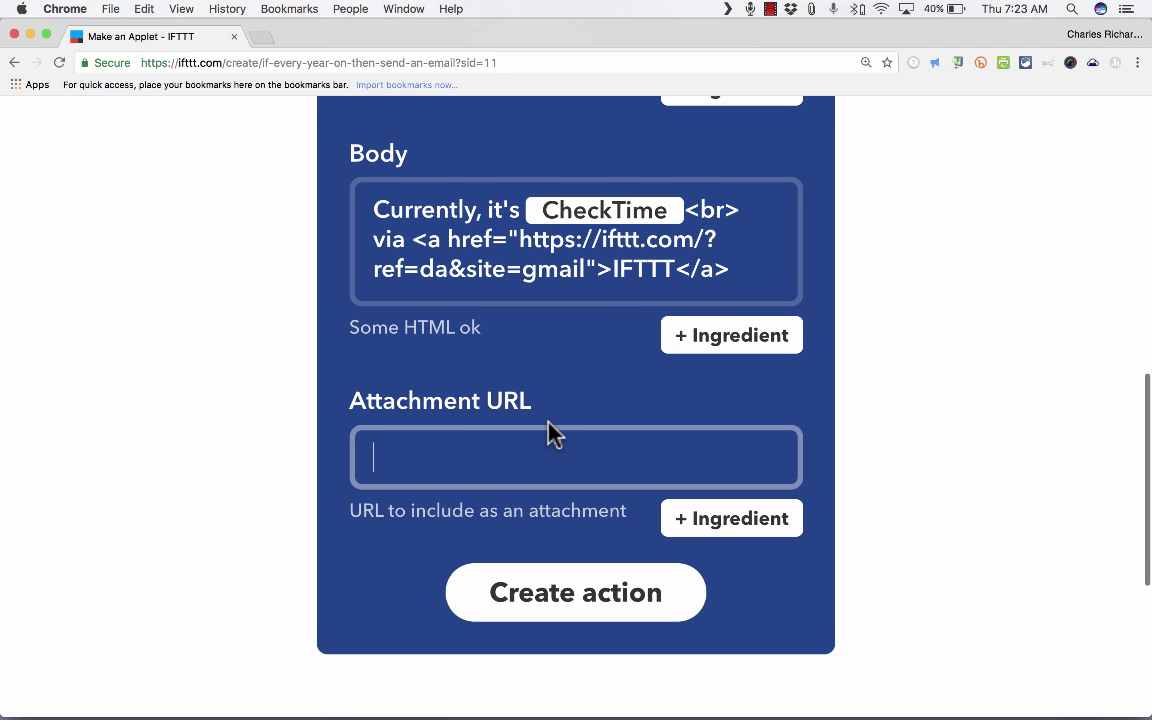
{"action": "scroll", "coordinate": [550, 433], "scroll_direction": "up", "scroll_amount": 2}
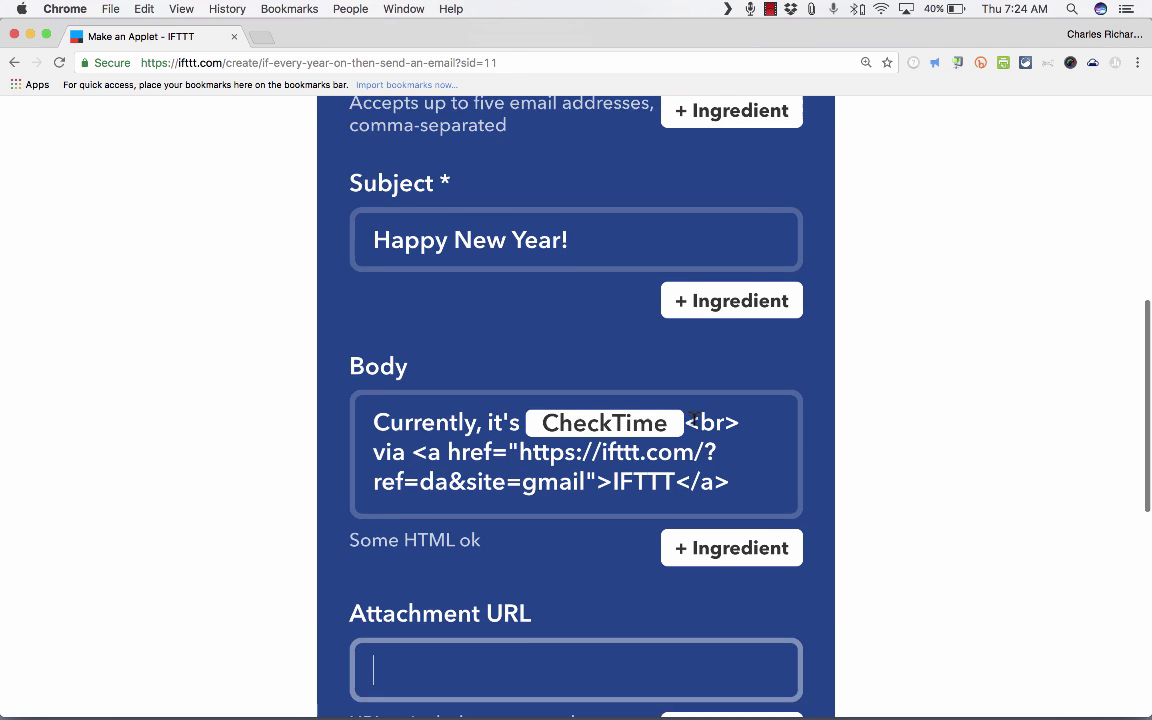
{"action": "scroll", "coordinate": [694, 425], "scroll_direction": "down", "scroll_amount": 4}
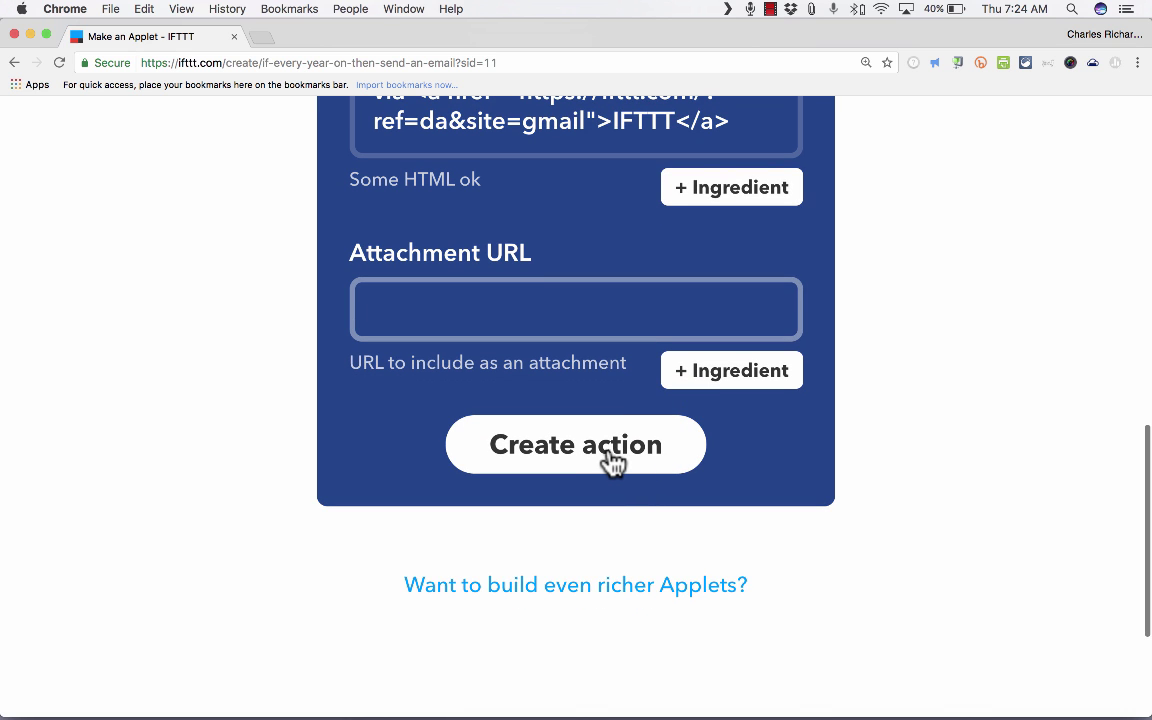
{"action": "scroll", "coordinate": [610, 460], "scroll_direction": "up", "scroll_amount": 10}
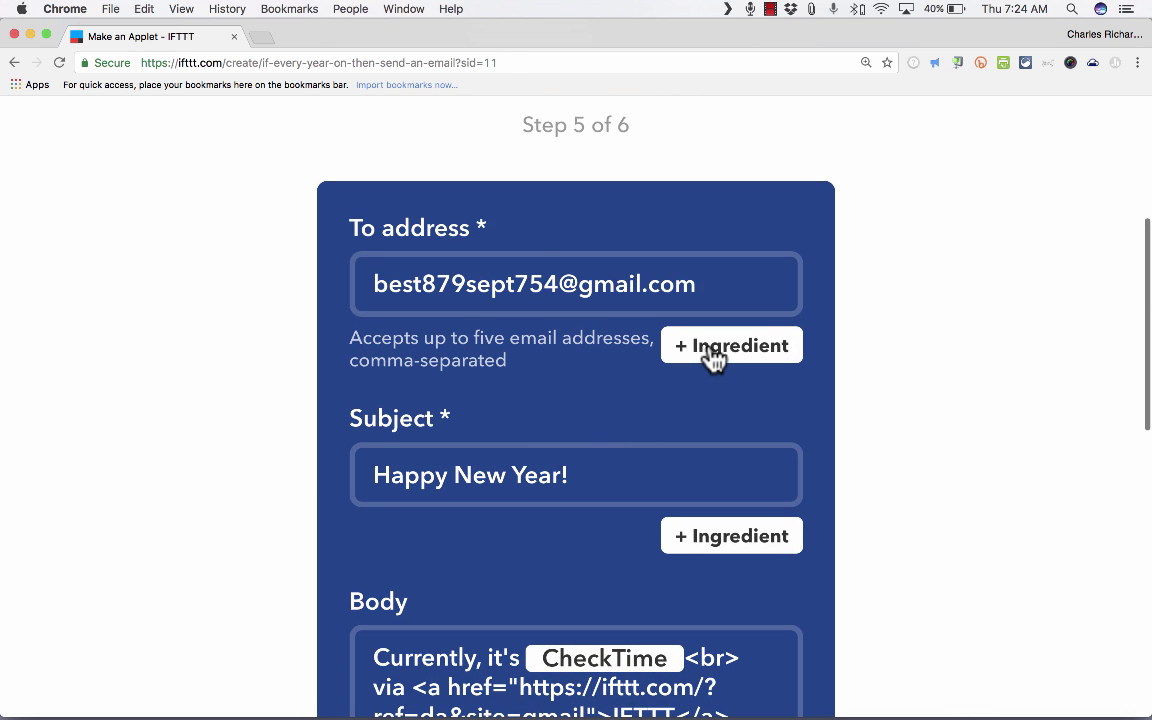
{"action": "scroll", "coordinate": [840, 443], "scroll_direction": "down", "scroll_amount": 4}
{"action": "scroll", "coordinate": [840, 443], "scroll_direction": "down", "scroll_amount": 5}
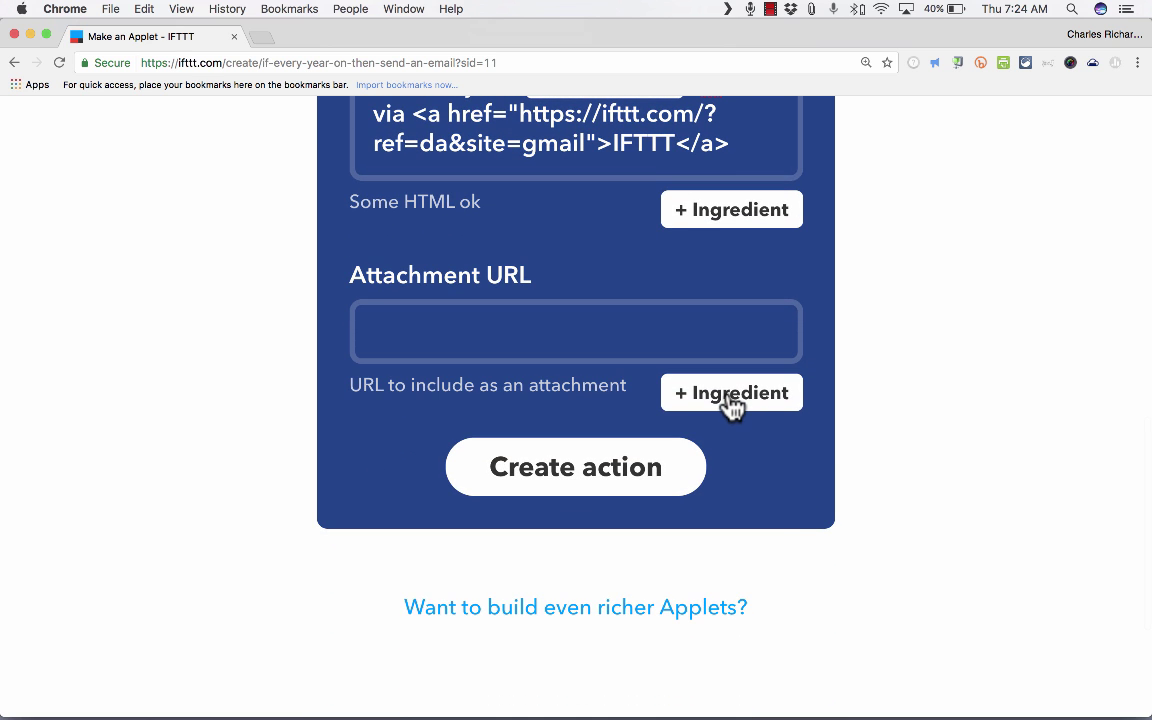
{"action": "left_click", "coordinate": [733, 400]}
{"action": "left_click", "coordinate": [560, 445]}
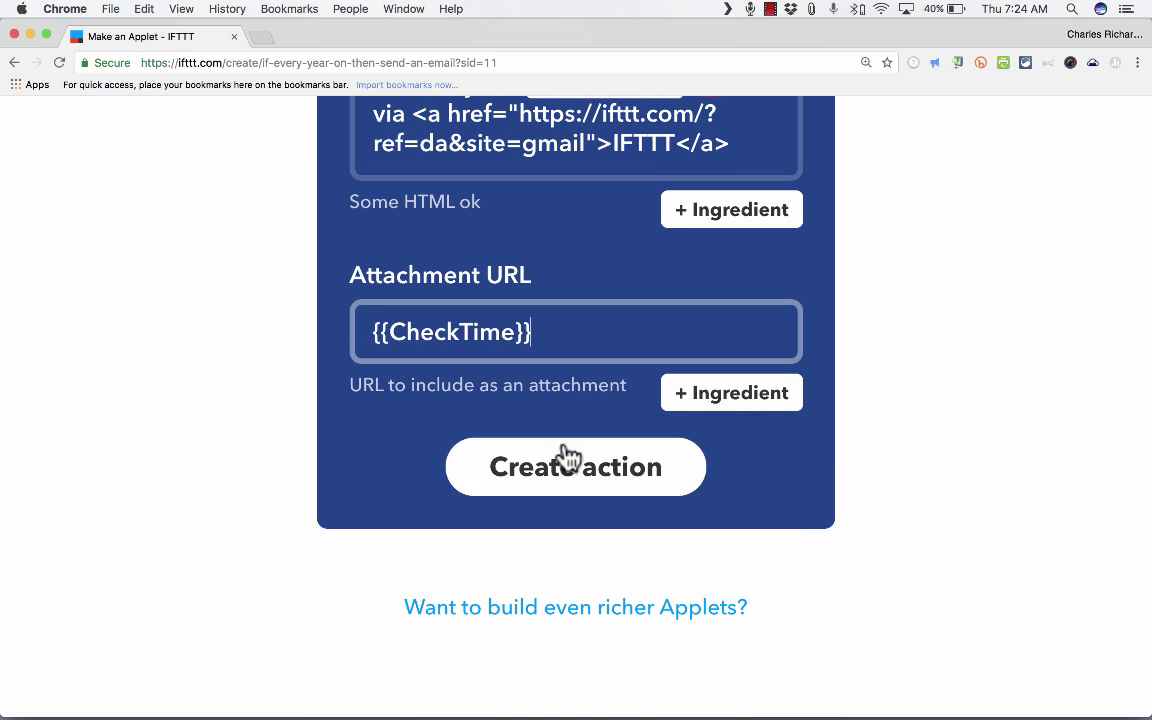
{"action": "left_click", "coordinate": [543, 334]}
{"action": "scroll", "coordinate": [468, 308], "scroll_direction": "up", "scroll_amount": 2}
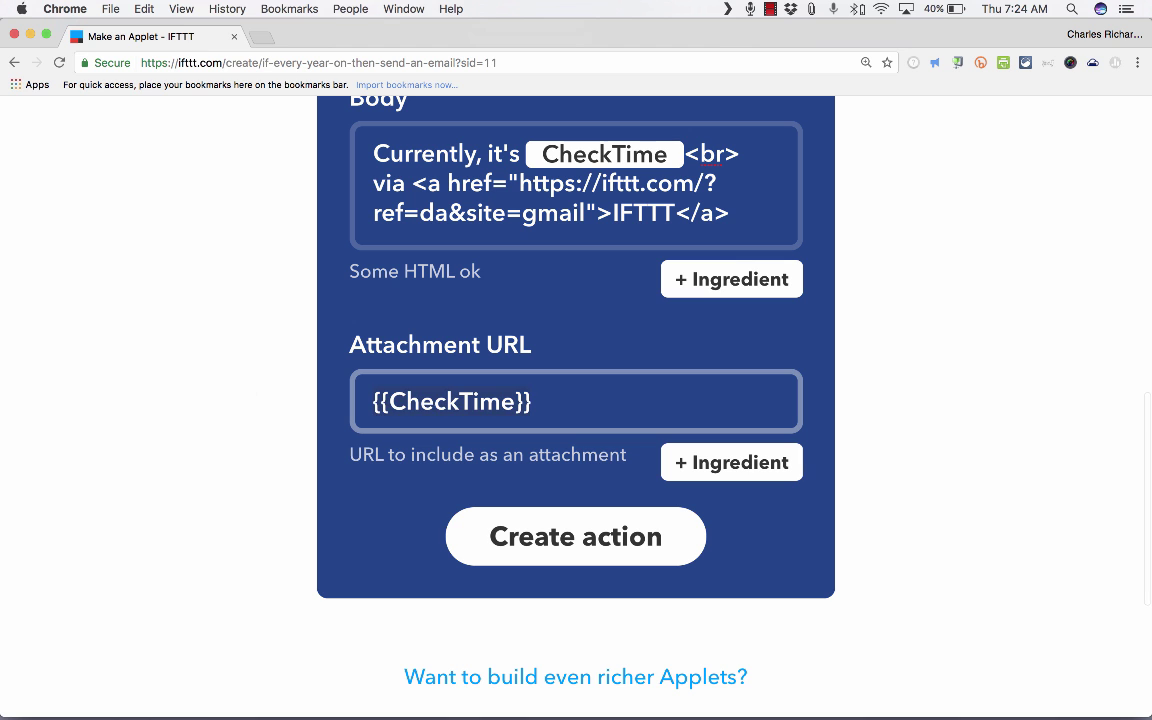
{"action": "key", "text": "super+a"}
{"action": "key", "text": "BackSpace"}
{"action": "scroll", "coordinate": [650, 311], "scroll_direction": "up", "scroll_amount": 5}
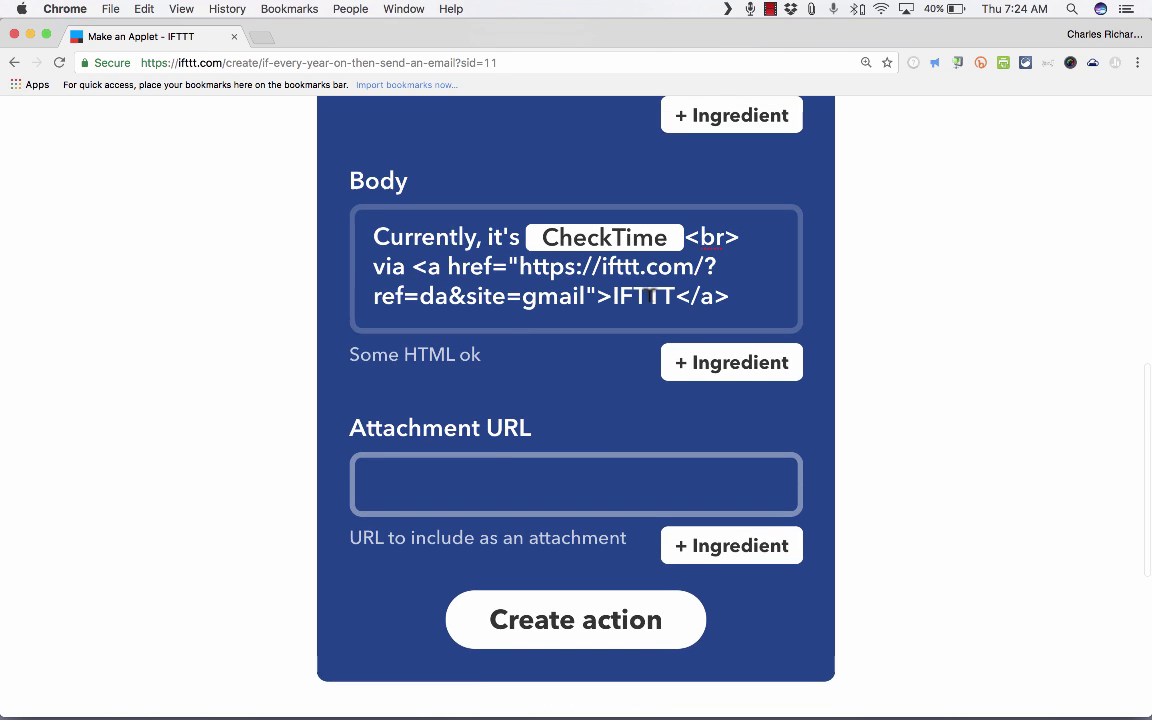
{"action": "scroll", "coordinate": [648, 310], "scroll_direction": "up", "scroll_amount": 1}
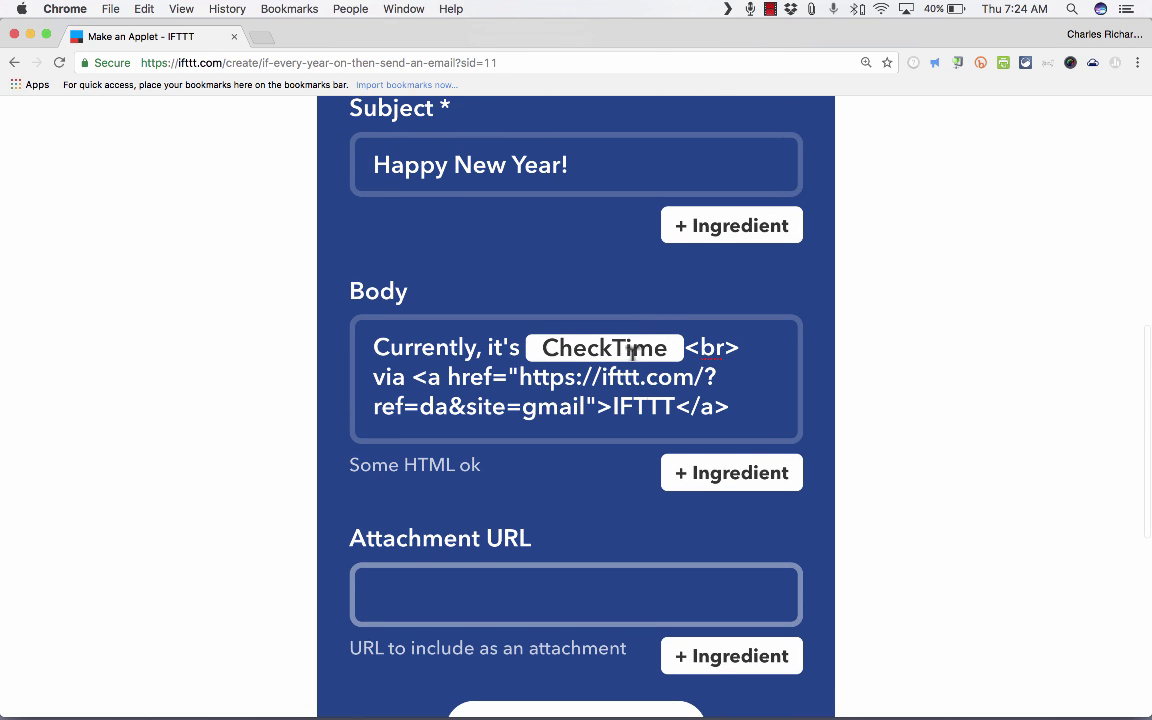
Add the CheckTime ingredient to the body so it reads 'Currently, it's {{CheckTime}}'
{"action": "left_click", "coordinate": [740, 400]}
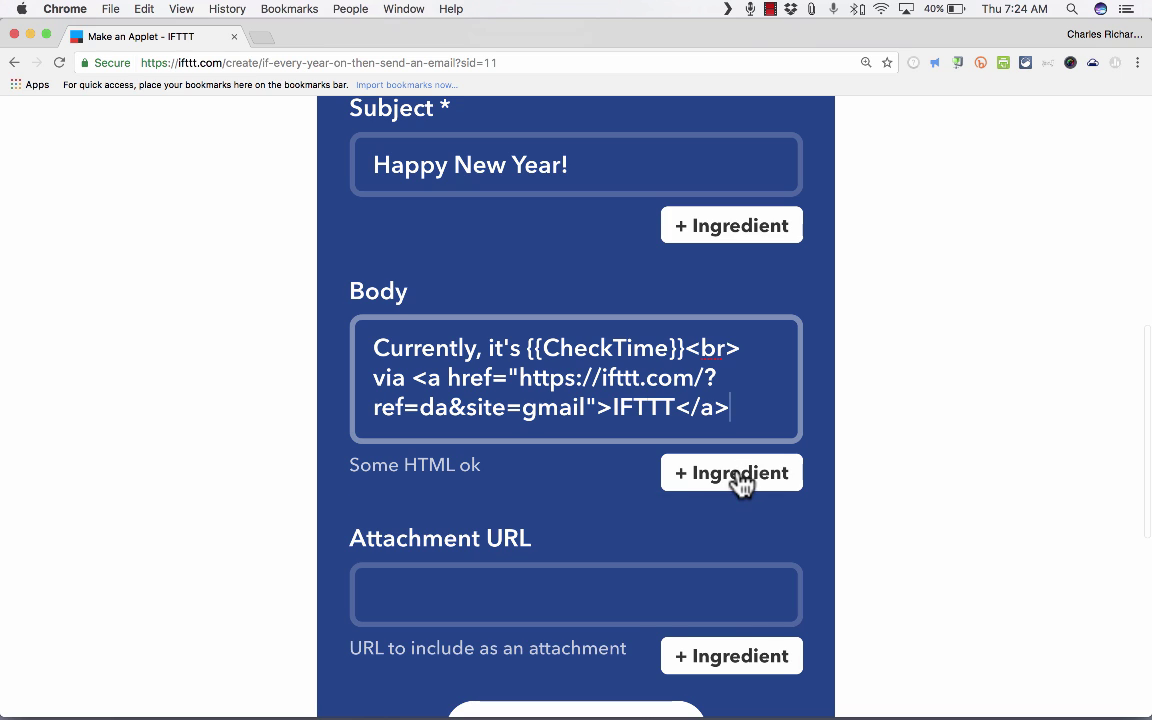
{"action": "left_click", "coordinate": [738, 482]}
{"action": "left_click", "coordinate": [660, 526]}
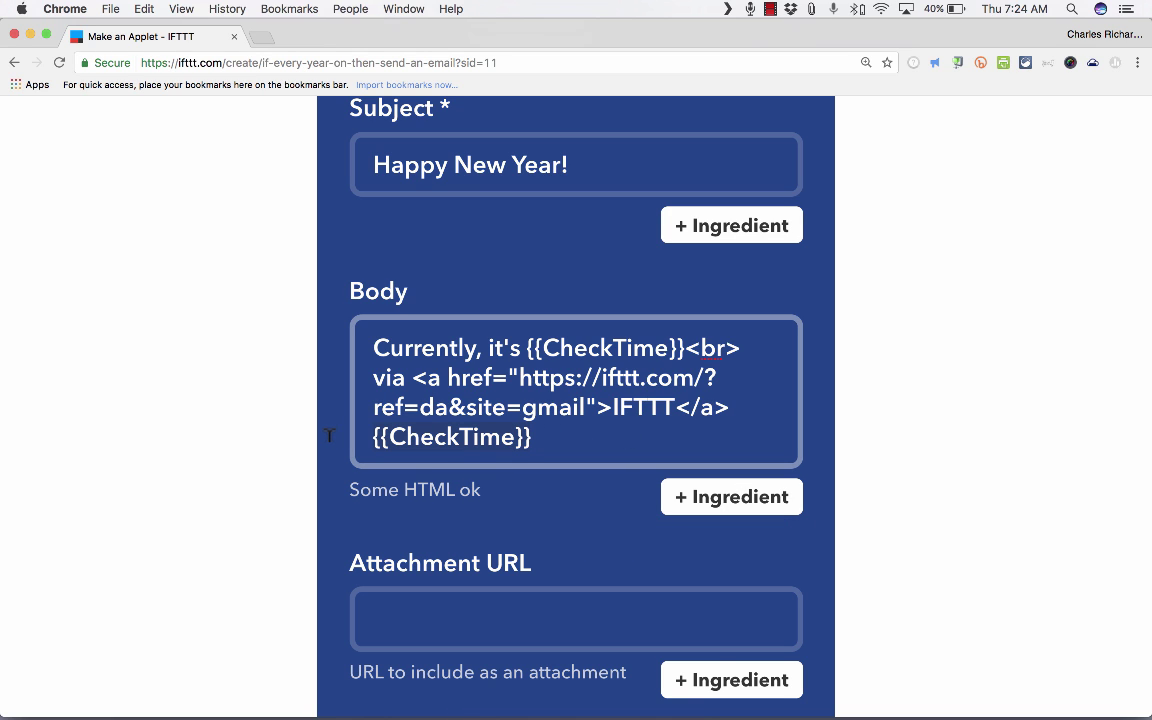
{"action": "key", "text": "BackSpace"}
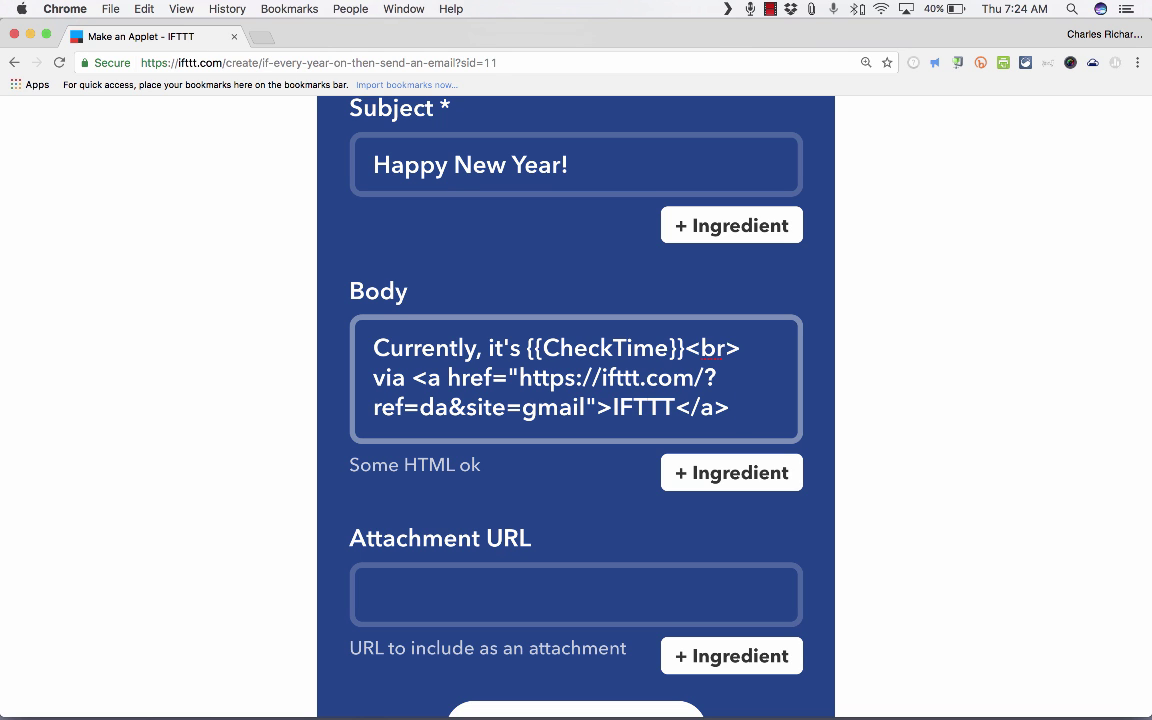
{"action": "scroll", "coordinate": [680, 470], "scroll_direction": "down", "scroll_amount": 3}
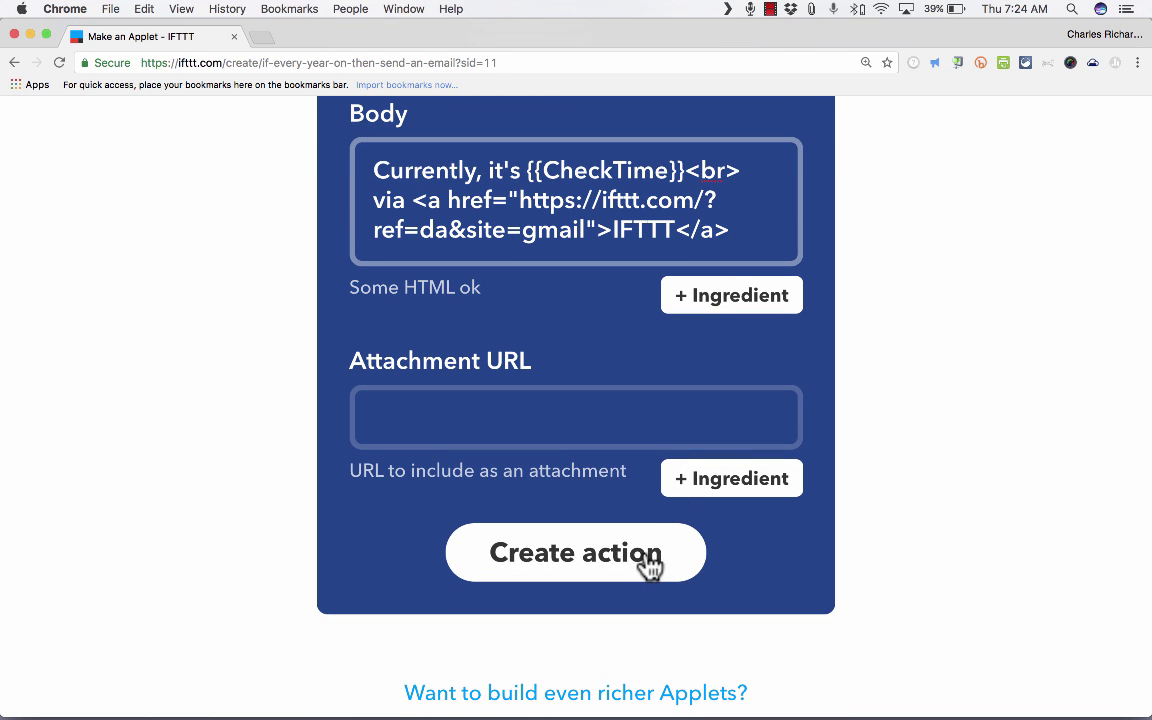
Save the email action and look over the applet's final review step
{"action": "left_click", "coordinate": [650, 556]}
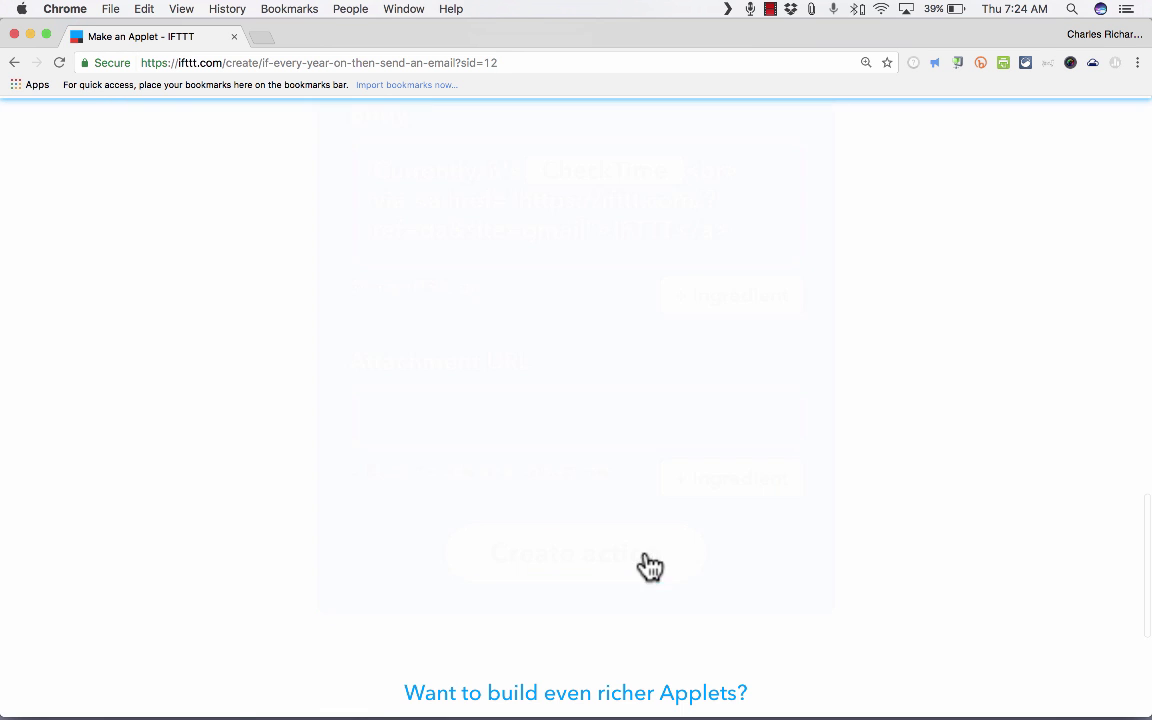
{"action": "scroll", "coordinate": [660, 450], "scroll_direction": "up", "scroll_amount": 5}
{"action": "scroll", "coordinate": [670, 353], "scroll_direction": "up", "scroll_amount": 5}
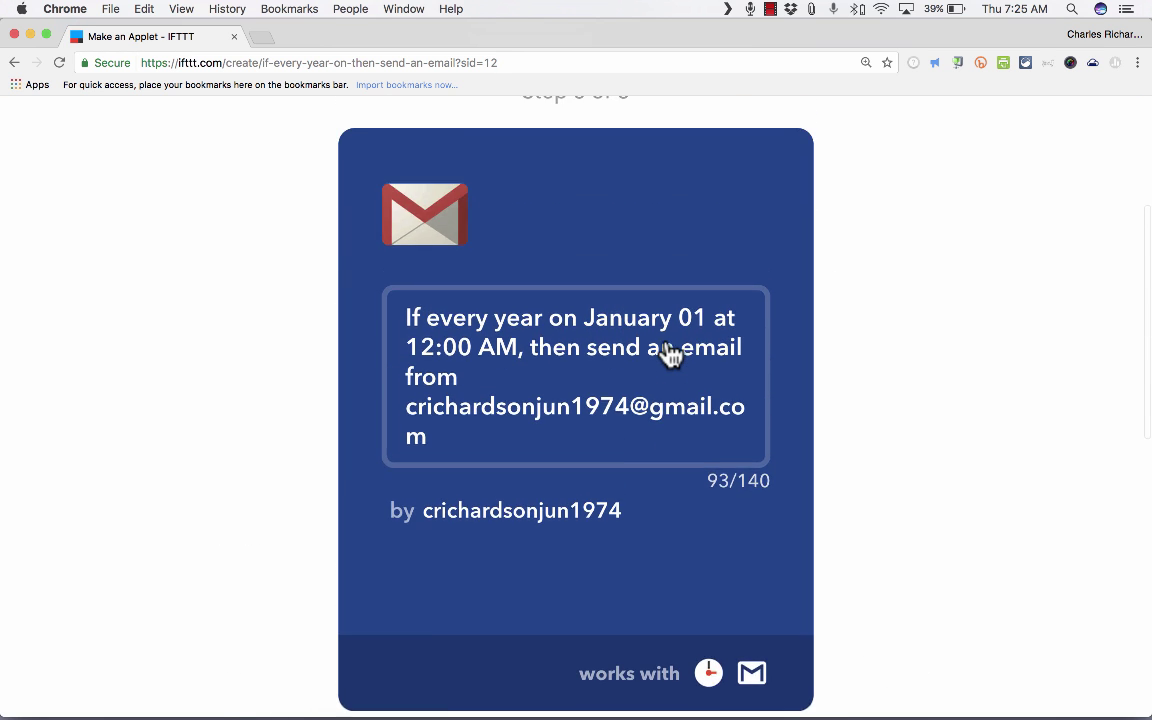
{"action": "scroll", "coordinate": [668, 340], "scroll_direction": "down", "scroll_amount": 2}
{"action": "scroll", "coordinate": [667, 334], "scroll_direction": "up", "scroll_amount": 1}
{"action": "scroll", "coordinate": [667, 334], "scroll_direction": "up", "scroll_amount": 3}
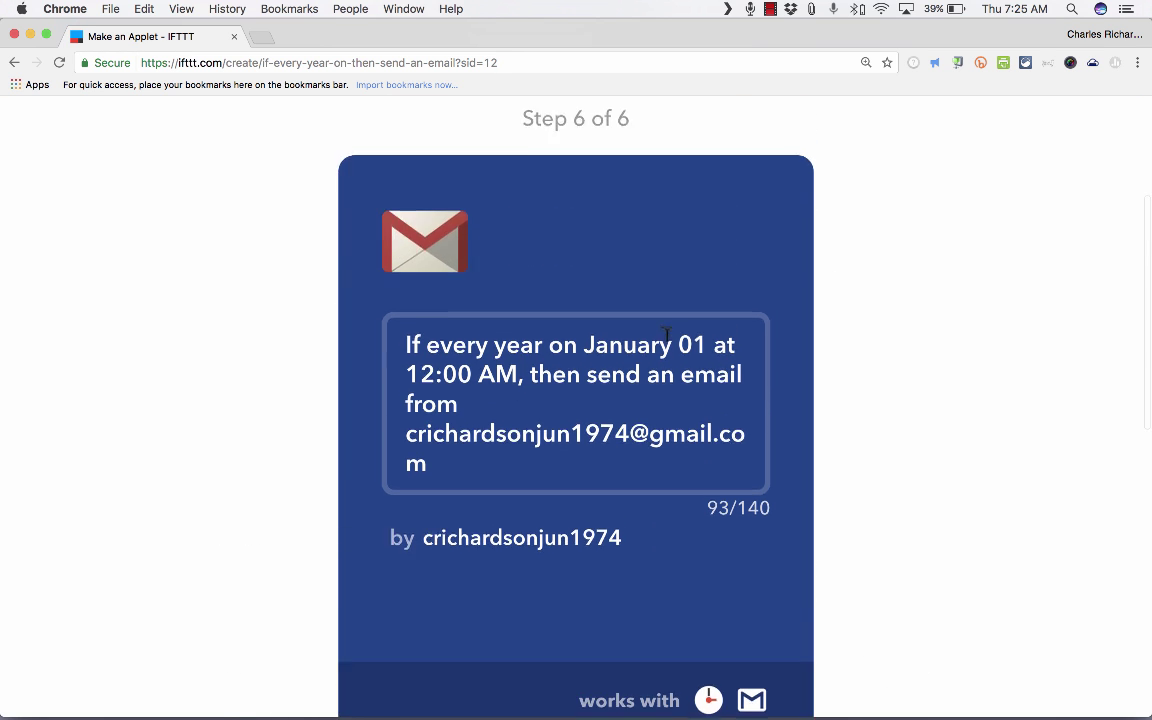
{"action": "scroll", "coordinate": [667, 334], "scroll_direction": "down", "scroll_amount": 1}
{"action": "scroll", "coordinate": [667, 334], "scroll_direction": "down", "scroll_amount": 8}
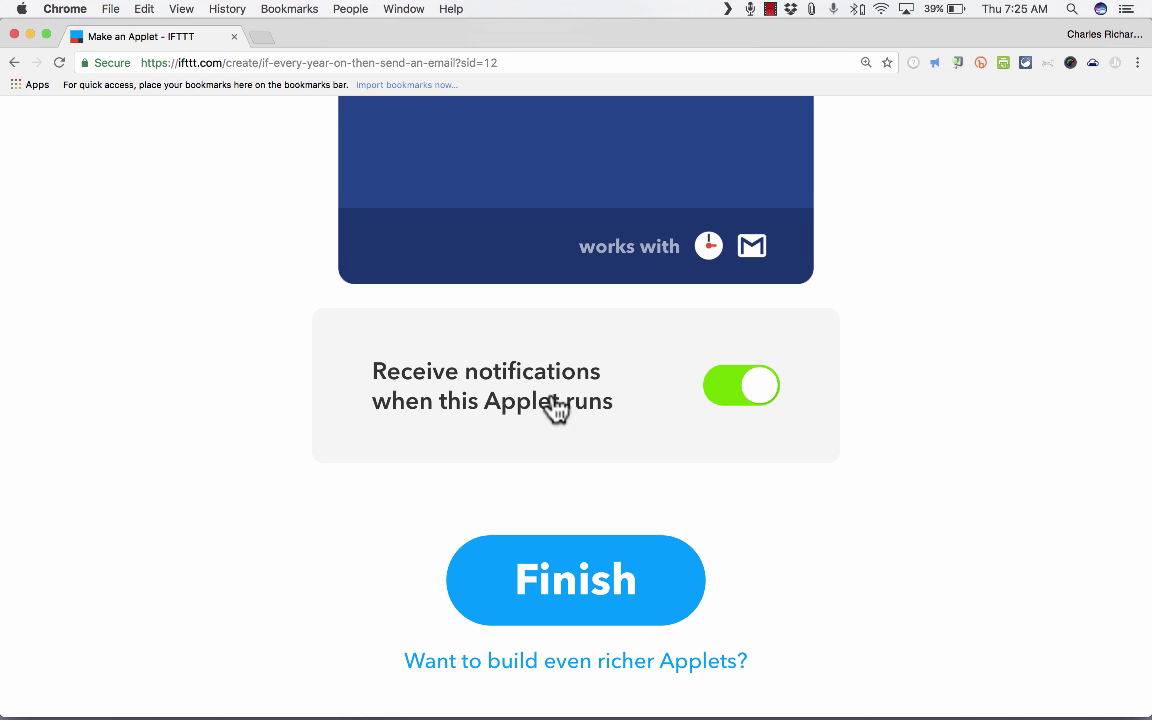
{"action": "scroll", "coordinate": [595, 417], "scroll_direction": "up", "scroll_amount": 1}
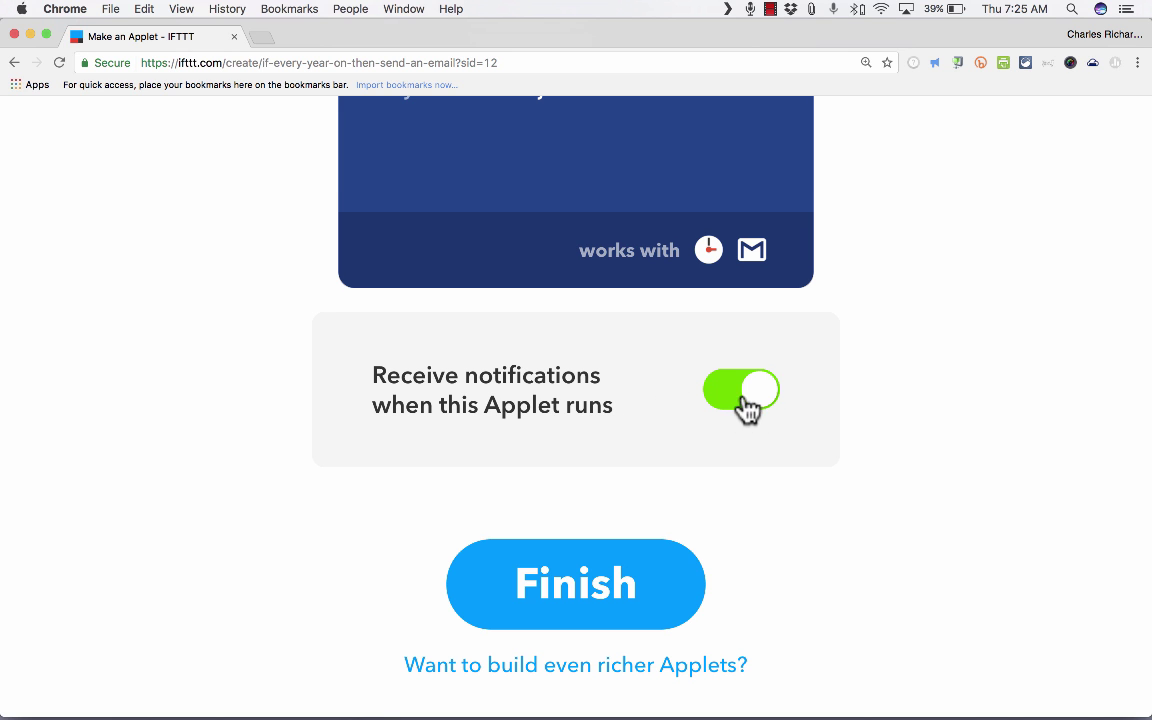
{"action": "scroll", "coordinate": [666, 300], "scroll_direction": "up", "scroll_amount": 8}
{"action": "scroll", "coordinate": [666, 280], "scroll_direction": "down", "scroll_amount": 7}
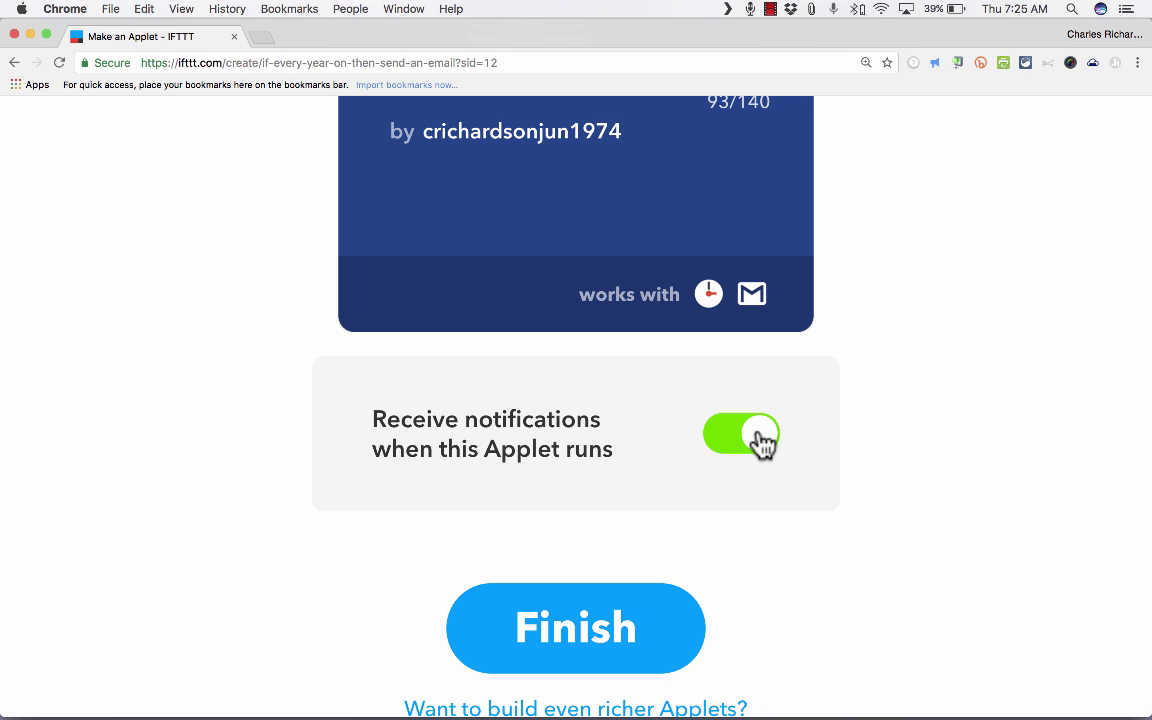
Turn run notifications off and back on, leaving them enabled
{"action": "left_click", "coordinate": [762, 443]}
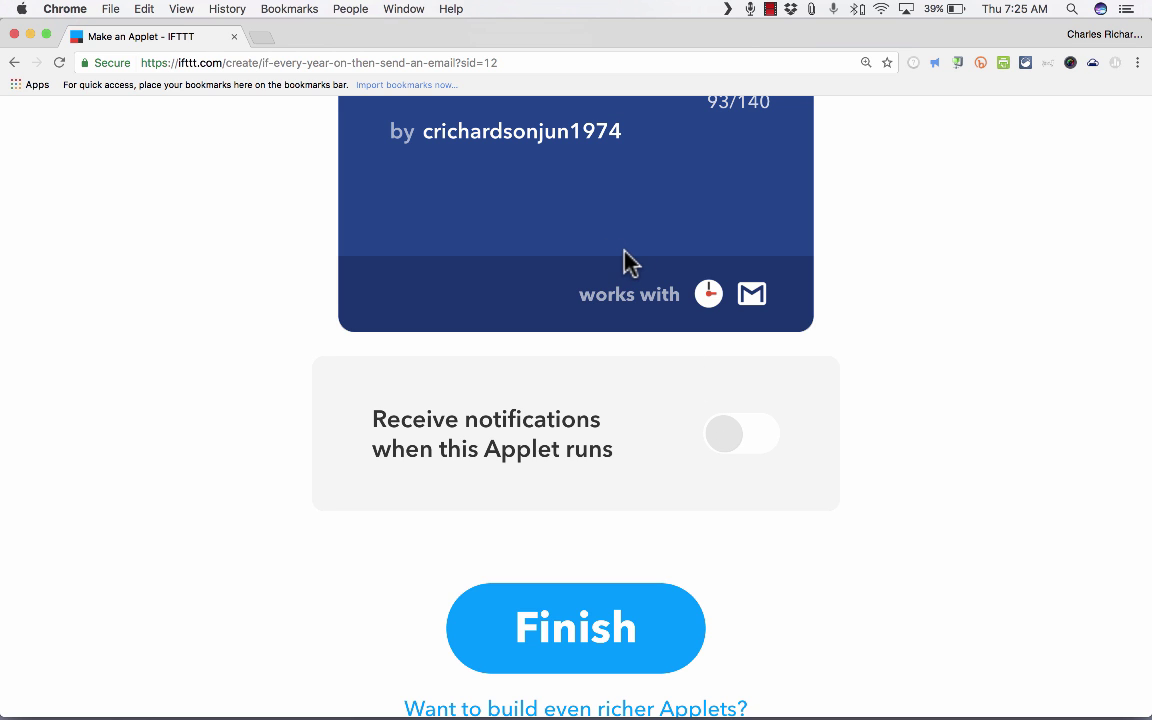
{"action": "left_click", "coordinate": [727, 441]}
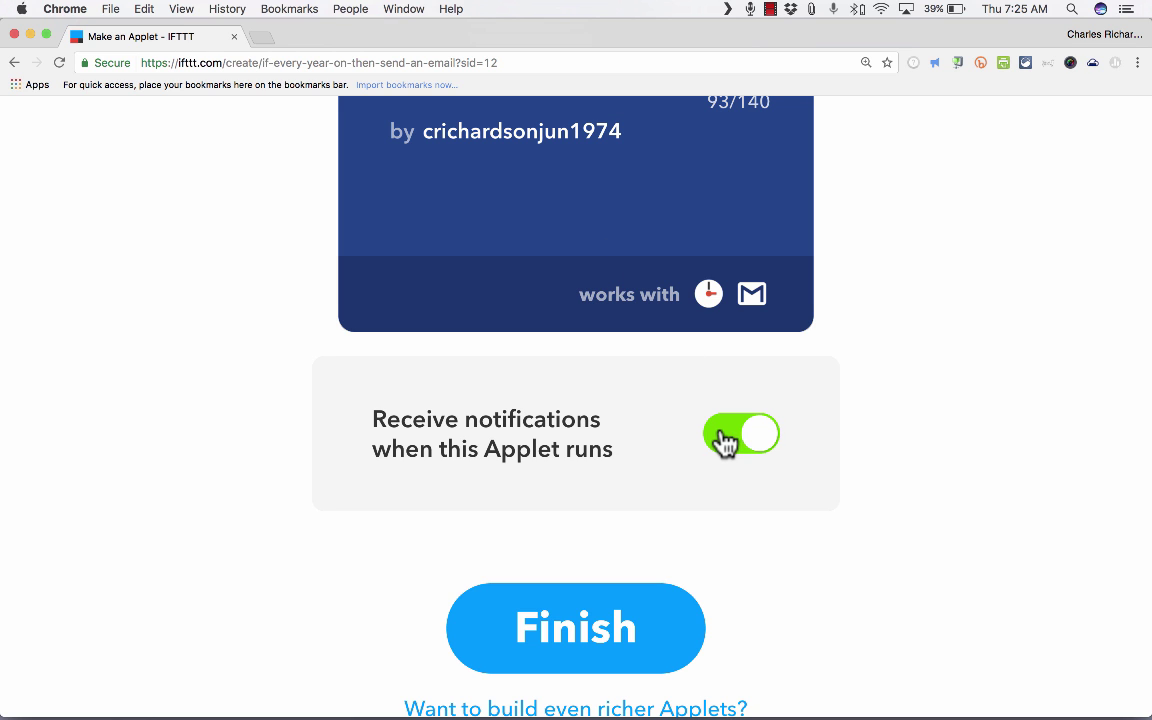
{"action": "scroll", "coordinate": [634, 617], "scroll_direction": "down", "scroll_amount": 2}
Finish the applet and open its details from My Applets
{"action": "left_click", "coordinate": [600, 541]}
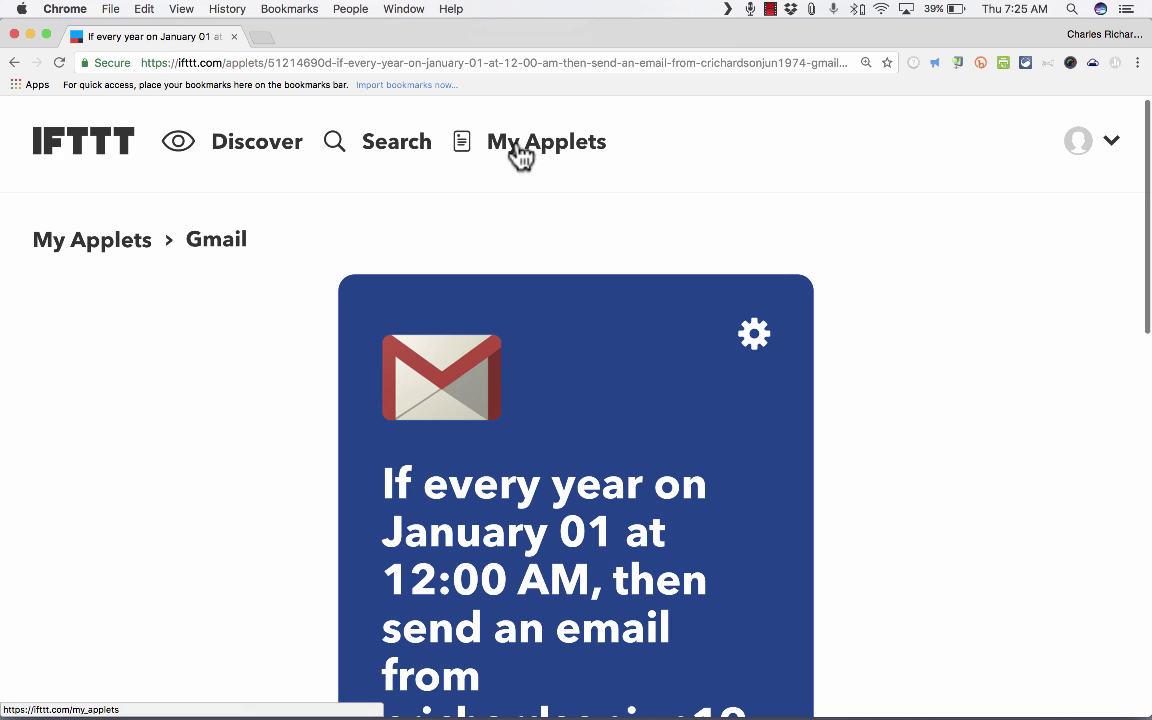
{"action": "left_click", "coordinate": [514, 152]}
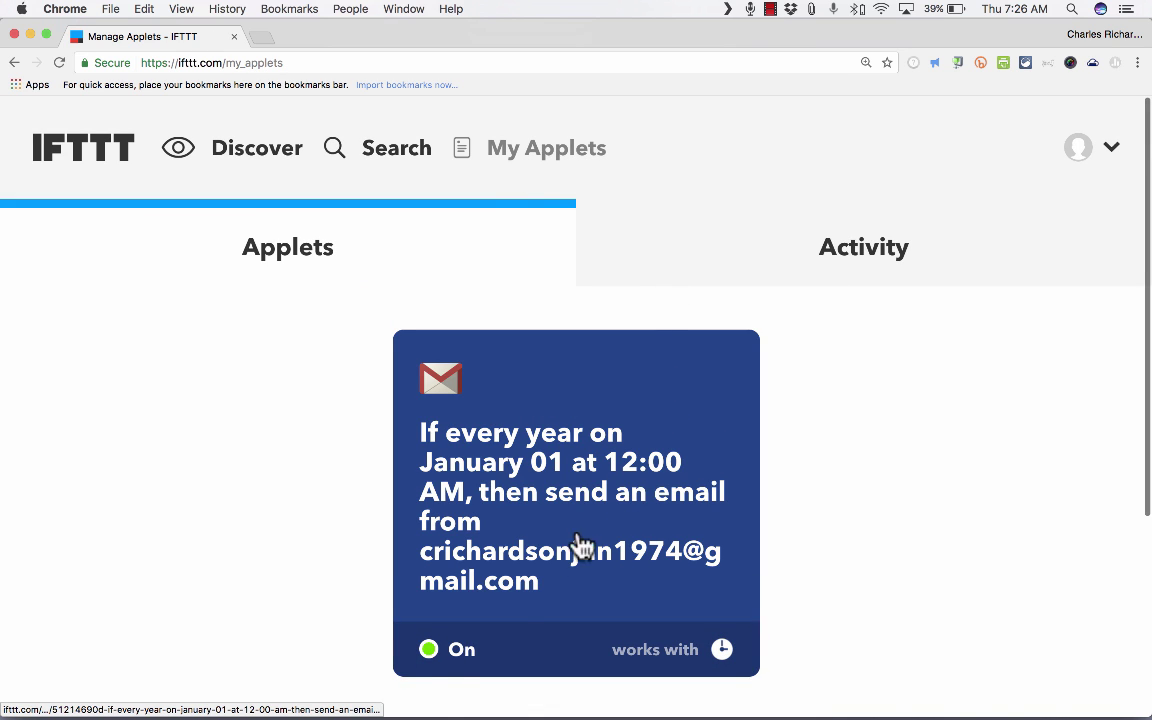
{"action": "left_click", "coordinate": [447, 665]}
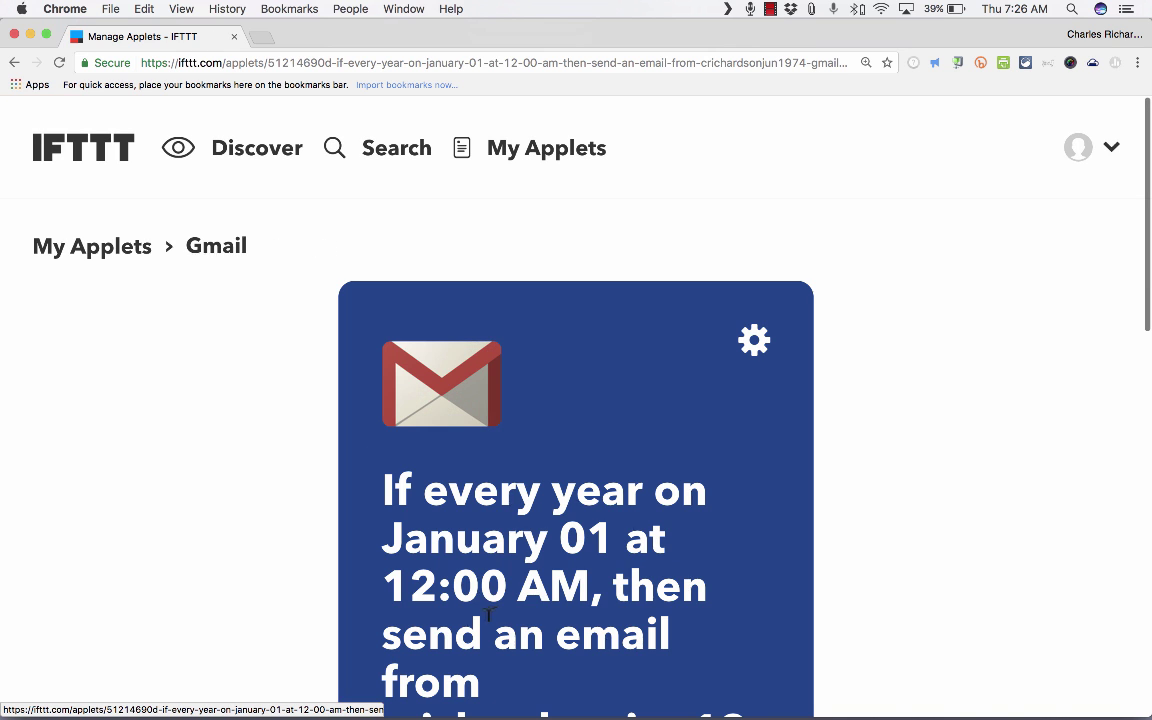
Switch the yearly Gmail applet off, then back on
{"action": "scroll", "coordinate": [627, 489], "scroll_direction": "down", "scroll_amount": 2}
{"action": "scroll", "coordinate": [627, 489], "scroll_direction": "down", "scroll_amount": 5}
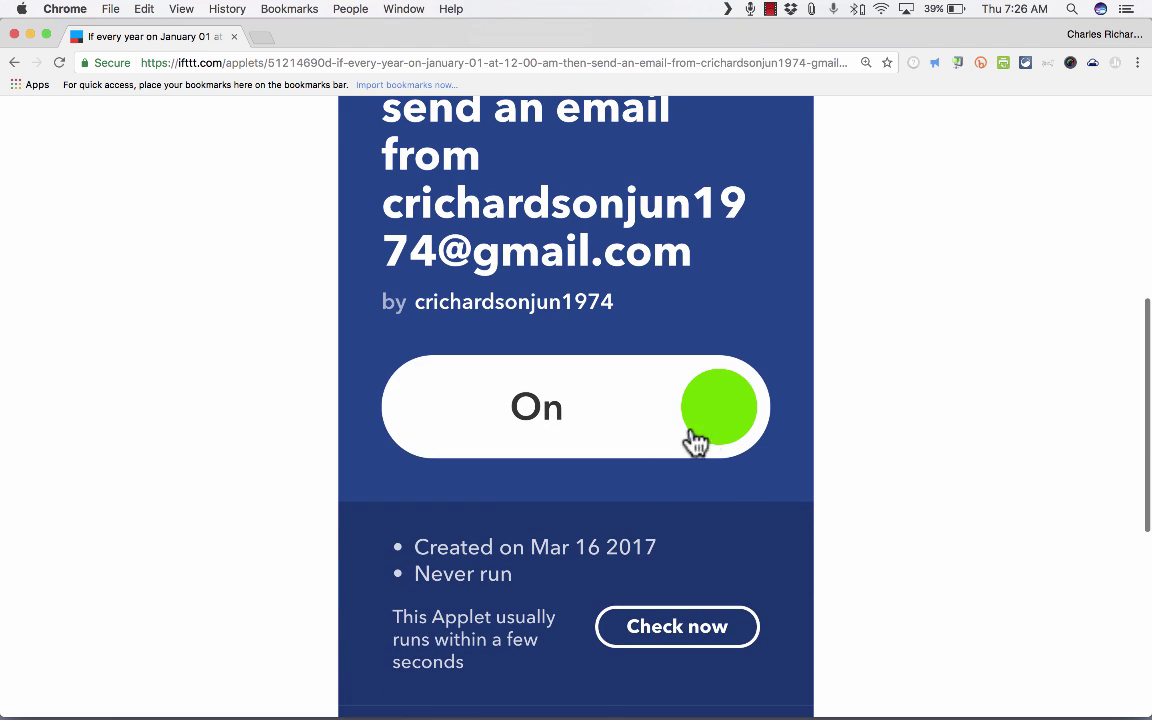
{"action": "left_click", "coordinate": [714, 430]}
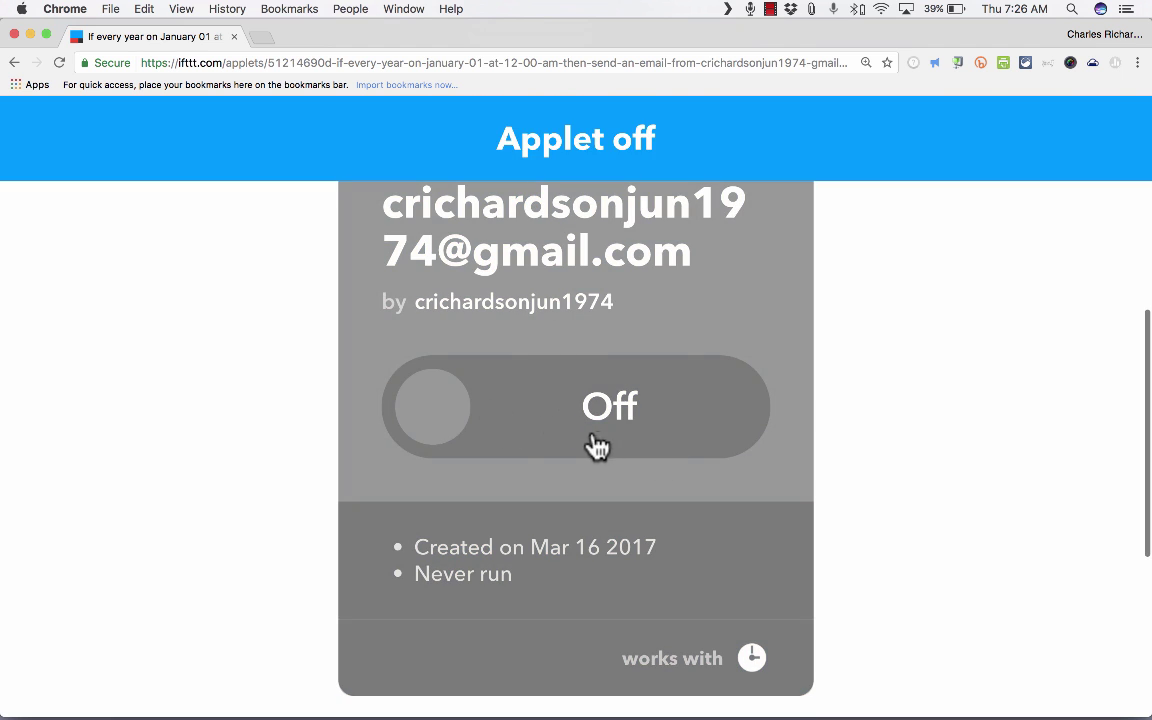
{"action": "scroll", "coordinate": [600, 448], "scroll_direction": "down", "scroll_amount": 4}
{"action": "scroll", "coordinate": [607, 450], "scroll_direction": "up", "scroll_amount": 8}
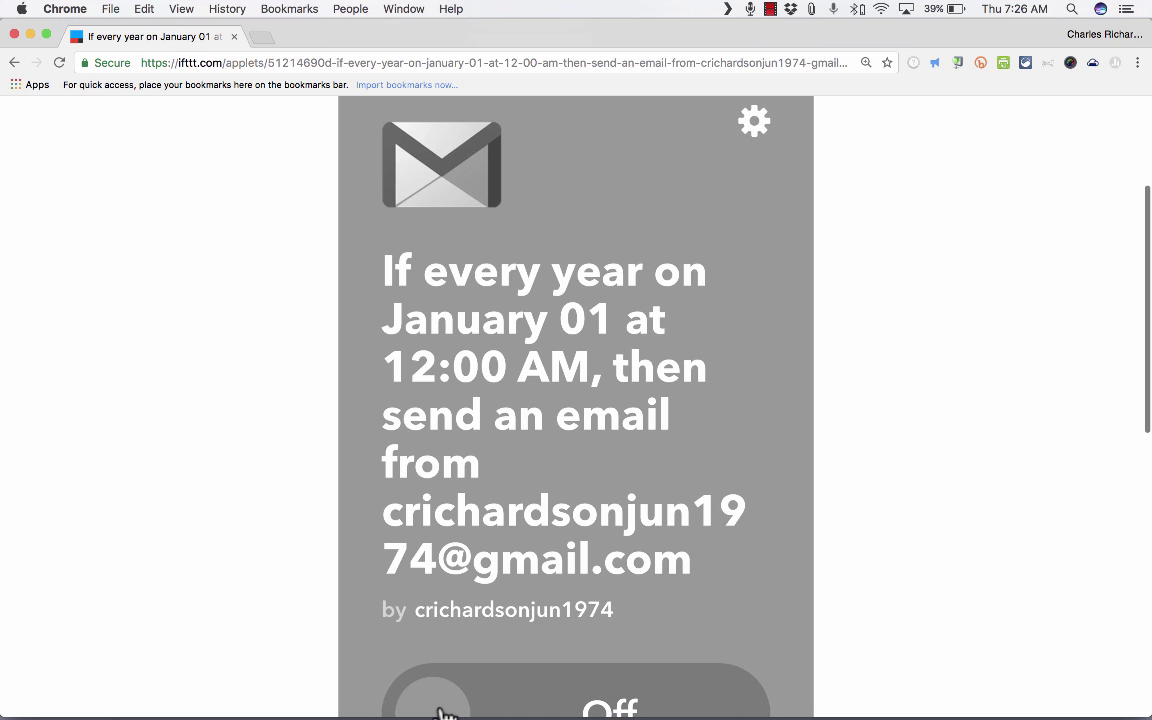
{"action": "left_click", "coordinate": [460, 705]}
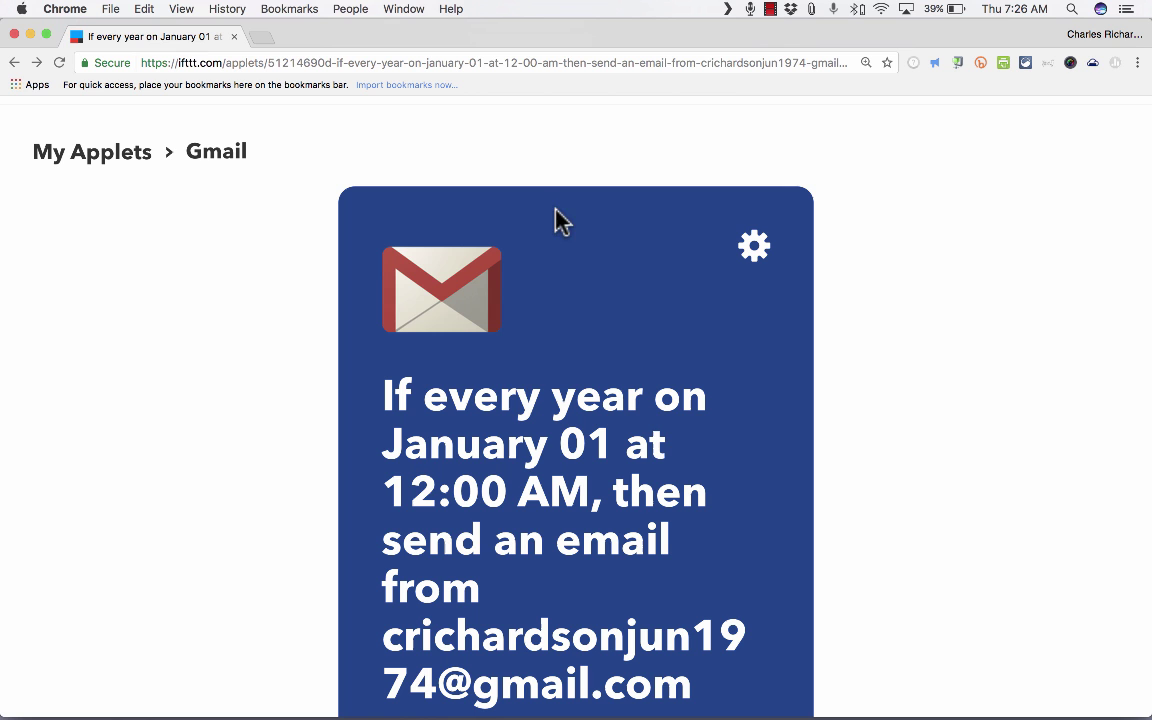
Open the applet's settings, start deleting it, then cancel the deletion
{"action": "left_click", "coordinate": [755, 255]}
{"action": "scroll", "coordinate": [785, 378], "scroll_direction": "down", "scroll_amount": 10}
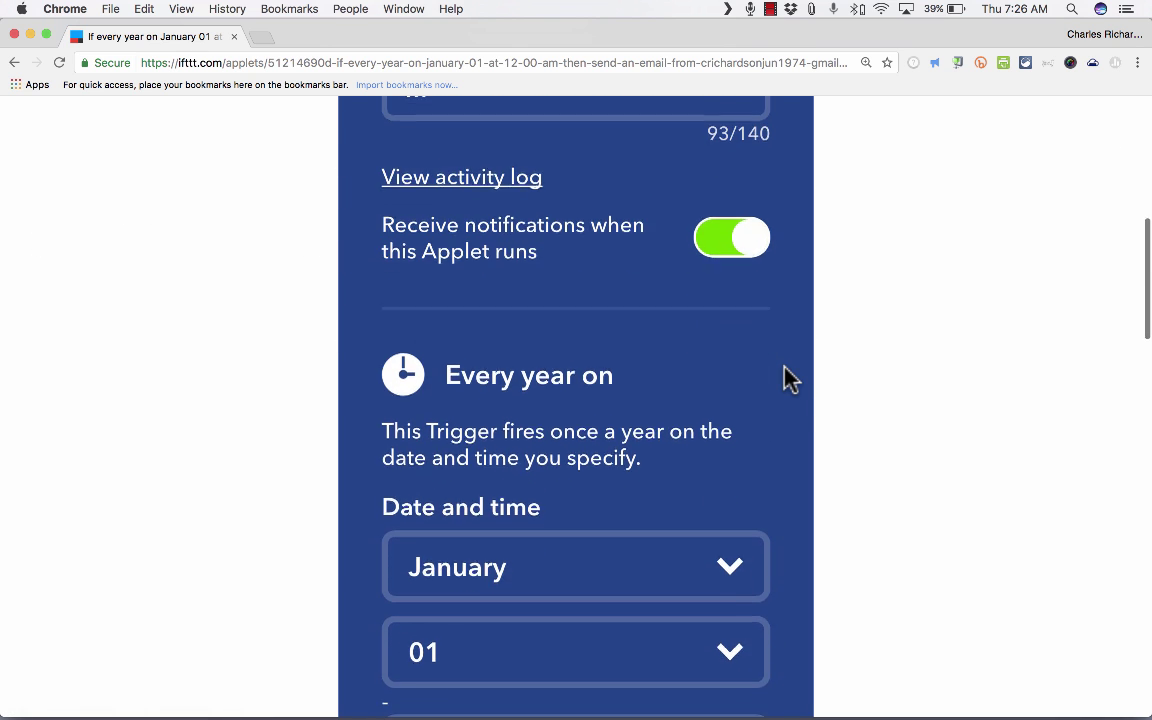
{"action": "scroll", "coordinate": [790, 378], "scroll_direction": "down", "scroll_amount": 15}
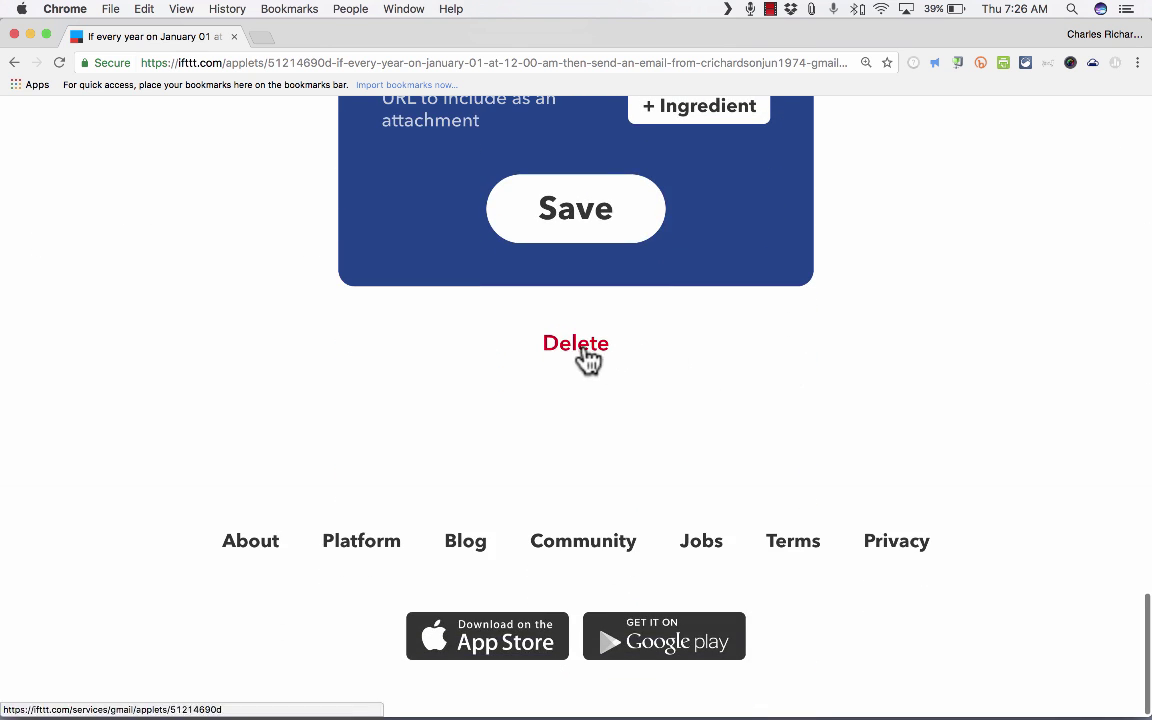
{"action": "left_click", "coordinate": [584, 347]}
{"action": "left_click", "coordinate": [695, 261]}
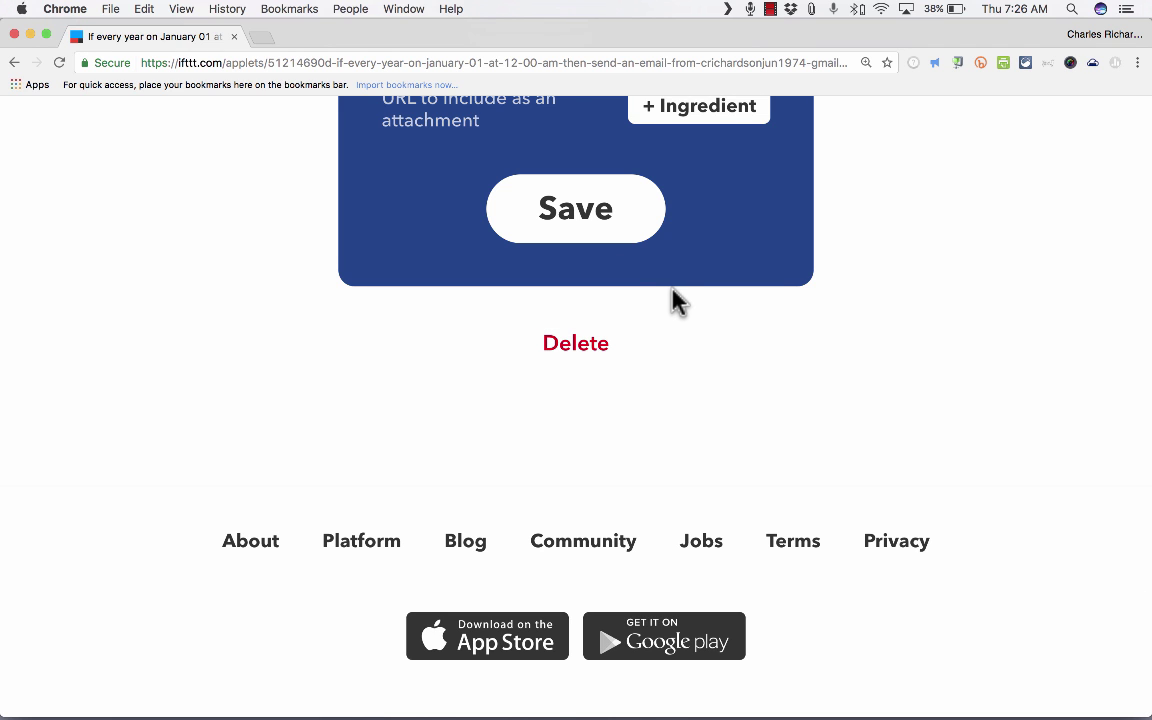
{"action": "scroll", "coordinate": [675, 300], "scroll_direction": "up", "scroll_amount": 5}
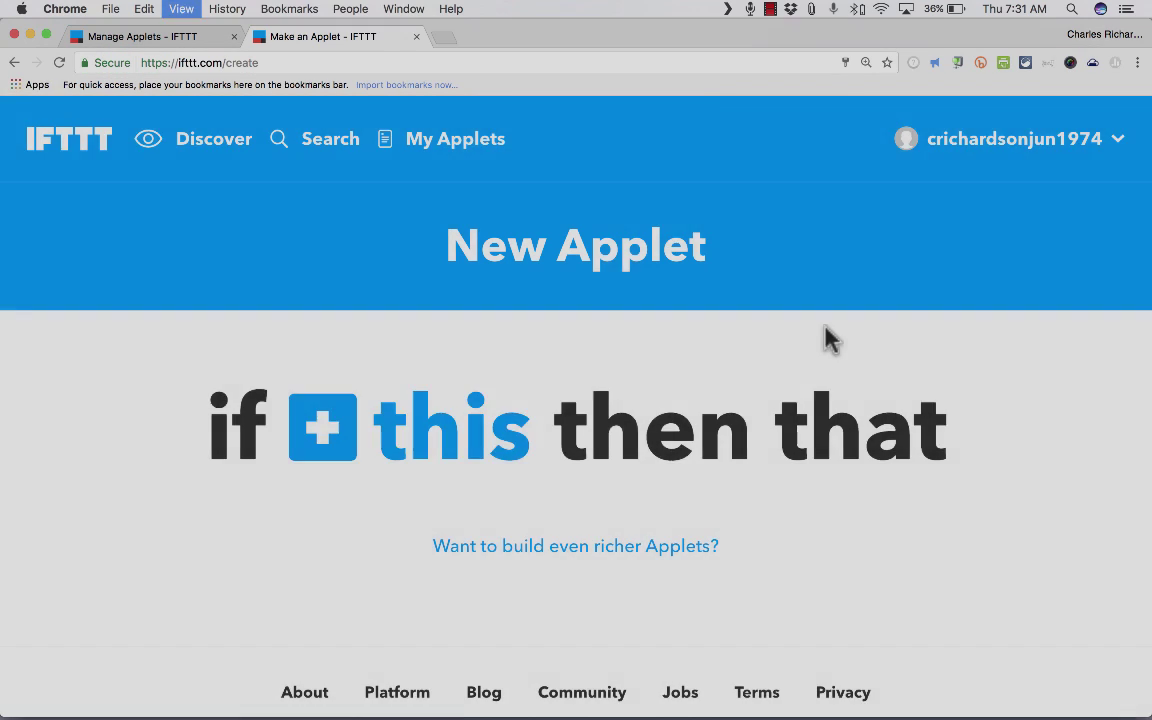
{"action": "key", "text": "super+equal"}
{"action": "key", "text": "super+equal"}
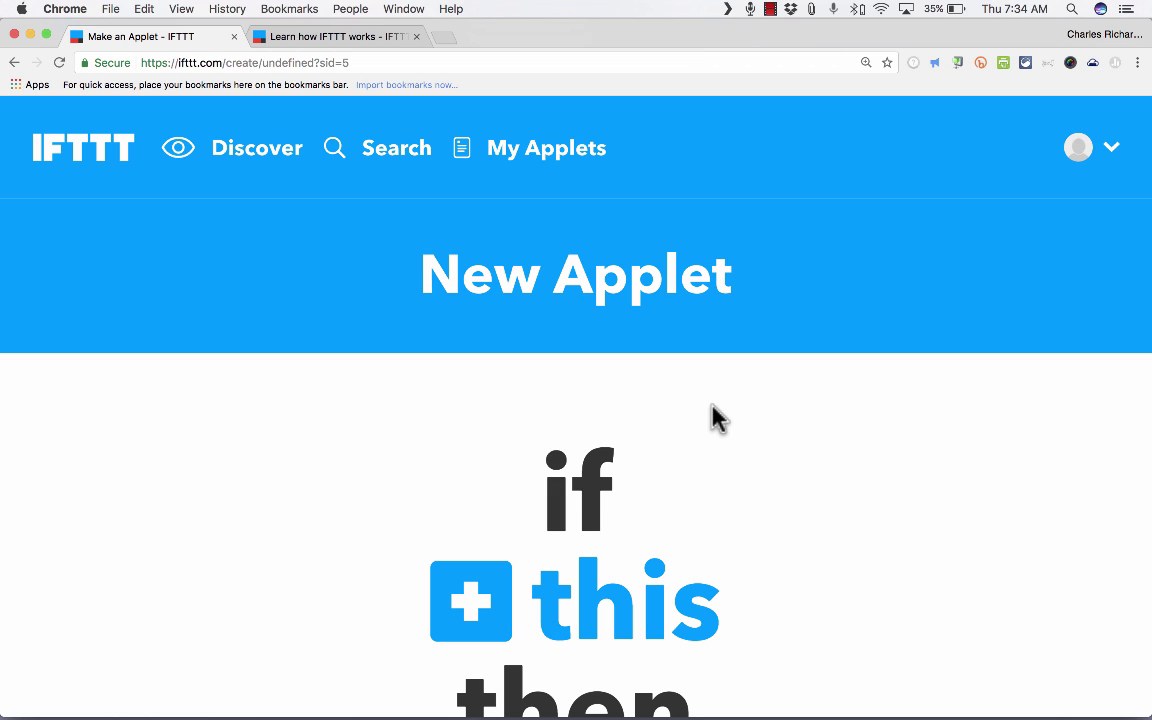
Start the new applet's trigger with Date & Time's weekly trigger, firing on Thursday
{"action": "left_click", "coordinate": [470, 607]}
{"action": "scroll", "coordinate": [468, 608], "scroll_direction": "down", "scroll_amount": 1}
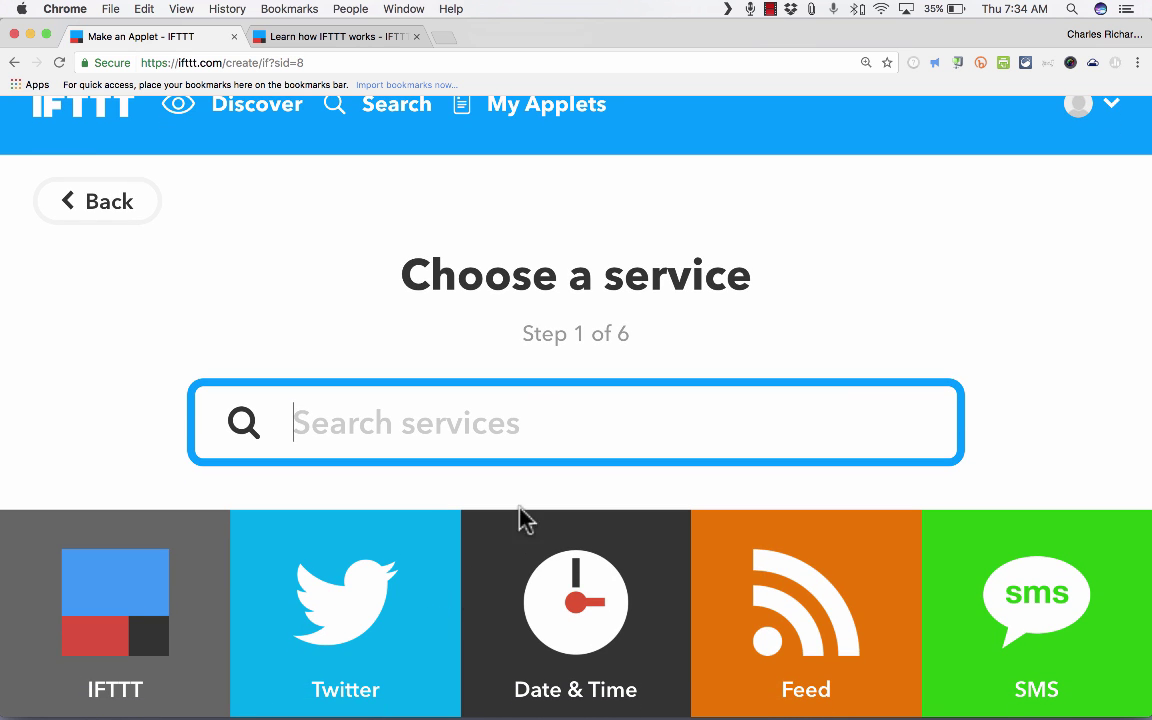
{"action": "left_click", "coordinate": [556, 618]}
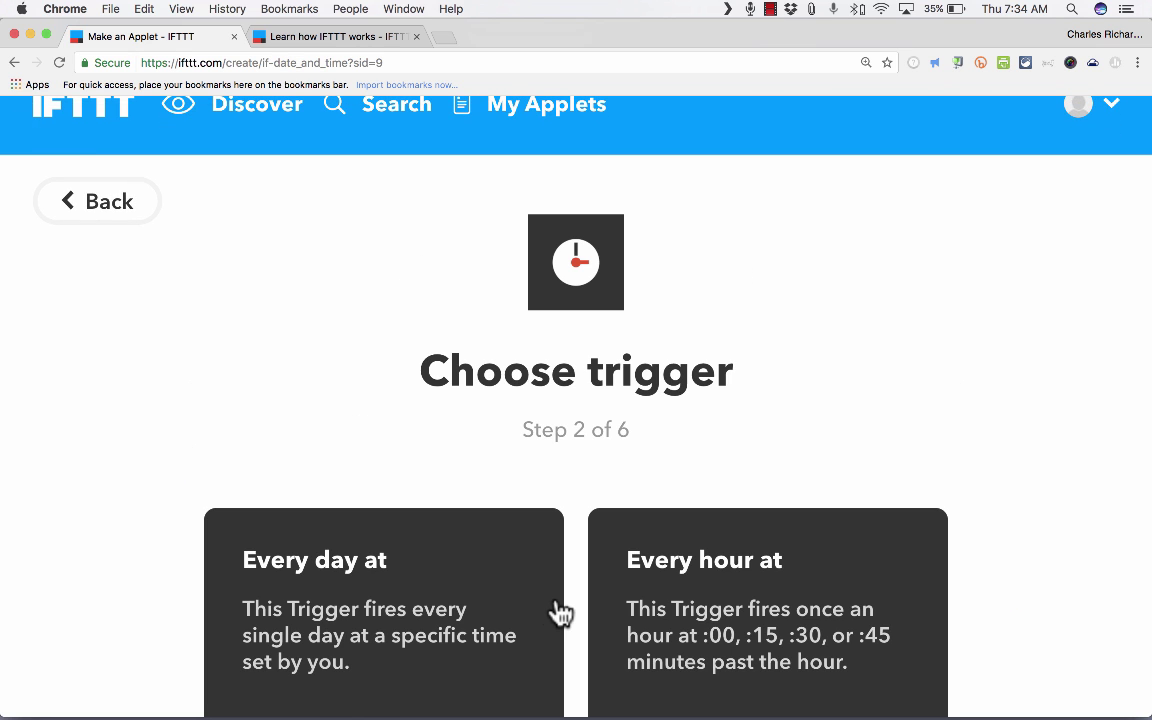
{"action": "scroll", "coordinate": [556, 615], "scroll_direction": "down", "scroll_amount": 6}
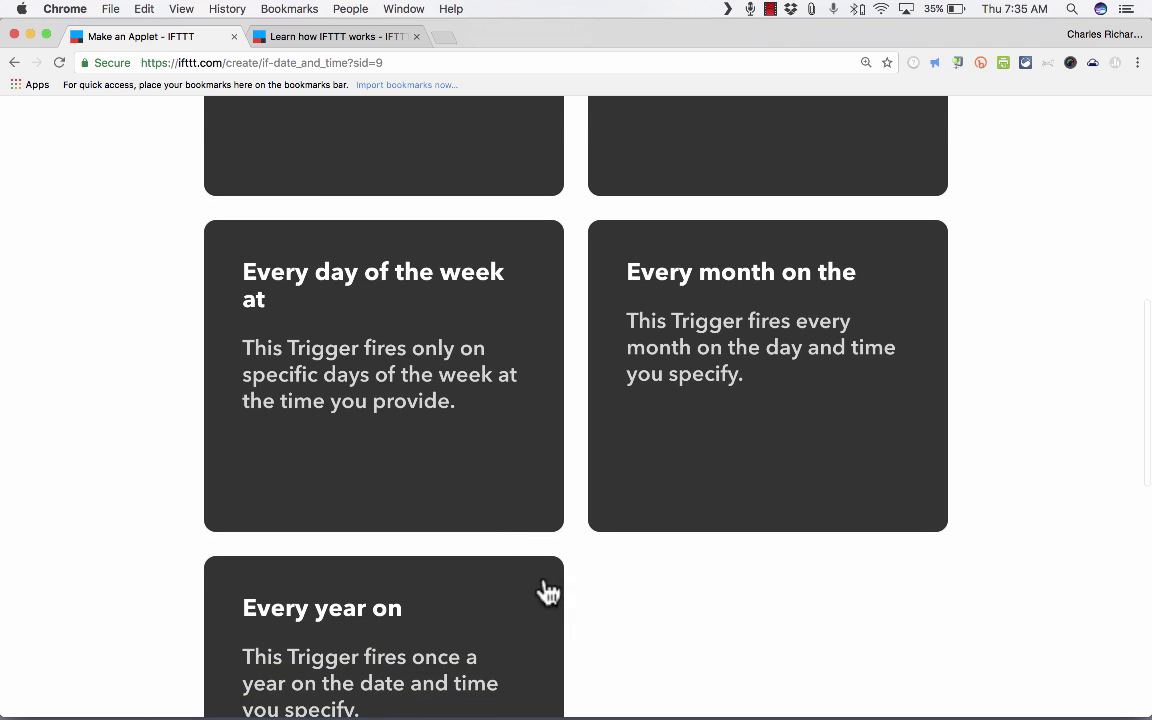
{"action": "left_click", "coordinate": [365, 290]}
{"action": "scroll", "coordinate": [437, 310], "scroll_direction": "up", "scroll_amount": 5}
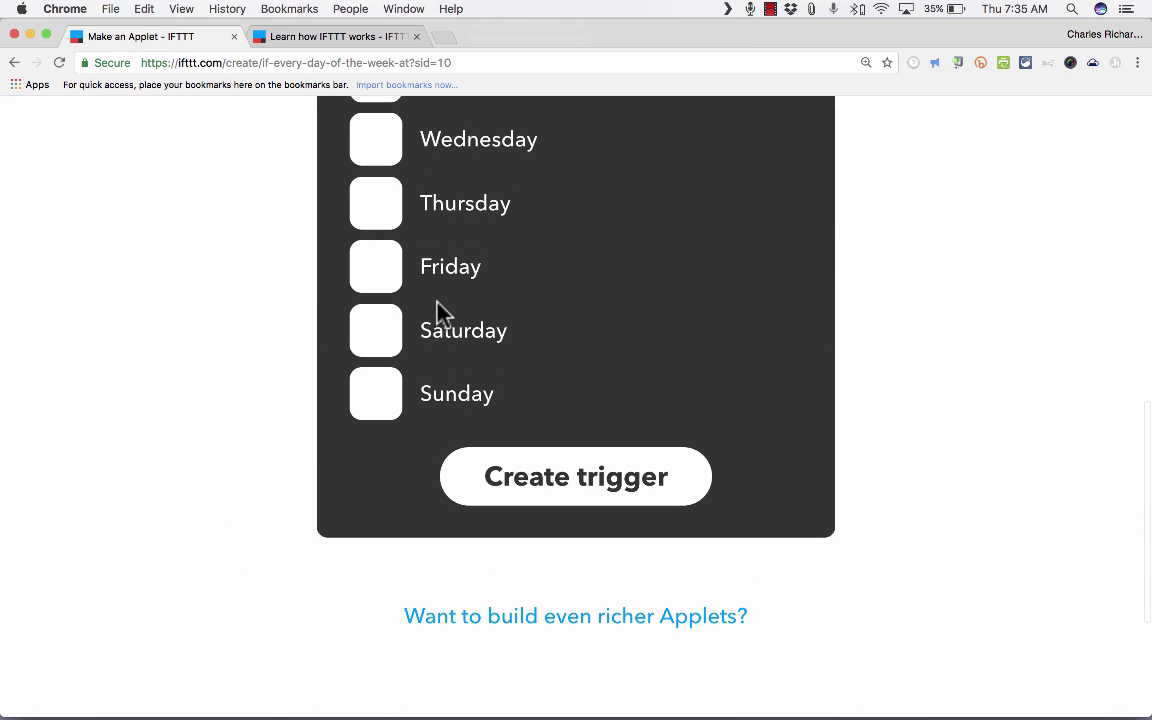
{"action": "scroll", "coordinate": [440, 313], "scroll_direction": "up", "scroll_amount": 1}
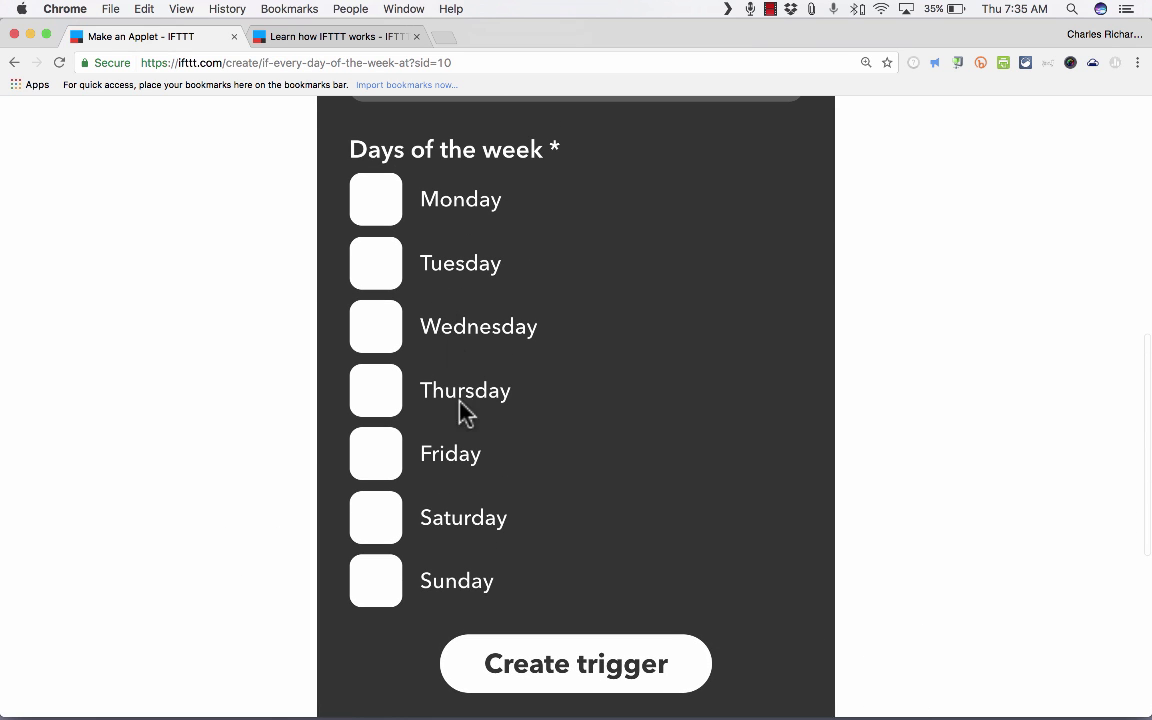
{"action": "left_click", "coordinate": [378, 400]}
{"action": "scroll", "coordinate": [518, 547], "scroll_direction": "down", "scroll_amount": 2}
{"action": "scroll", "coordinate": [499, 437], "scroll_direction": "up", "scroll_amount": 3}
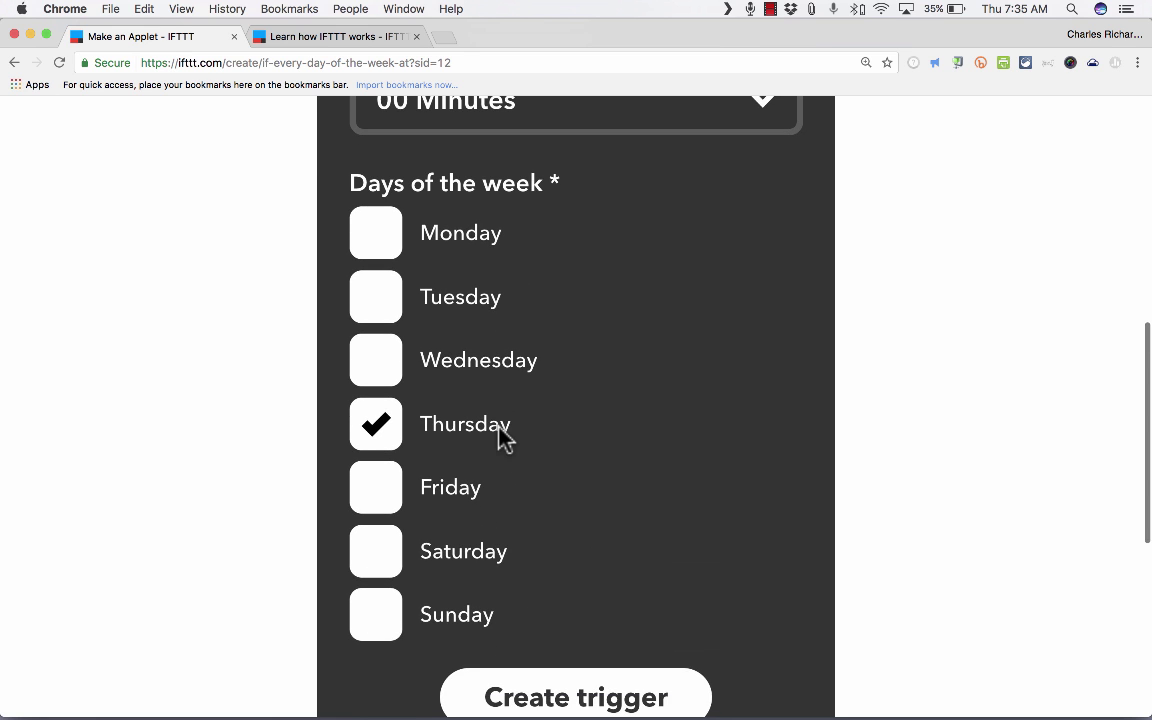
{"action": "scroll", "coordinate": [499, 437], "scroll_direction": "up", "scroll_amount": 4}
{"action": "scroll", "coordinate": [500, 437], "scroll_direction": "up", "scroll_amount": 1}
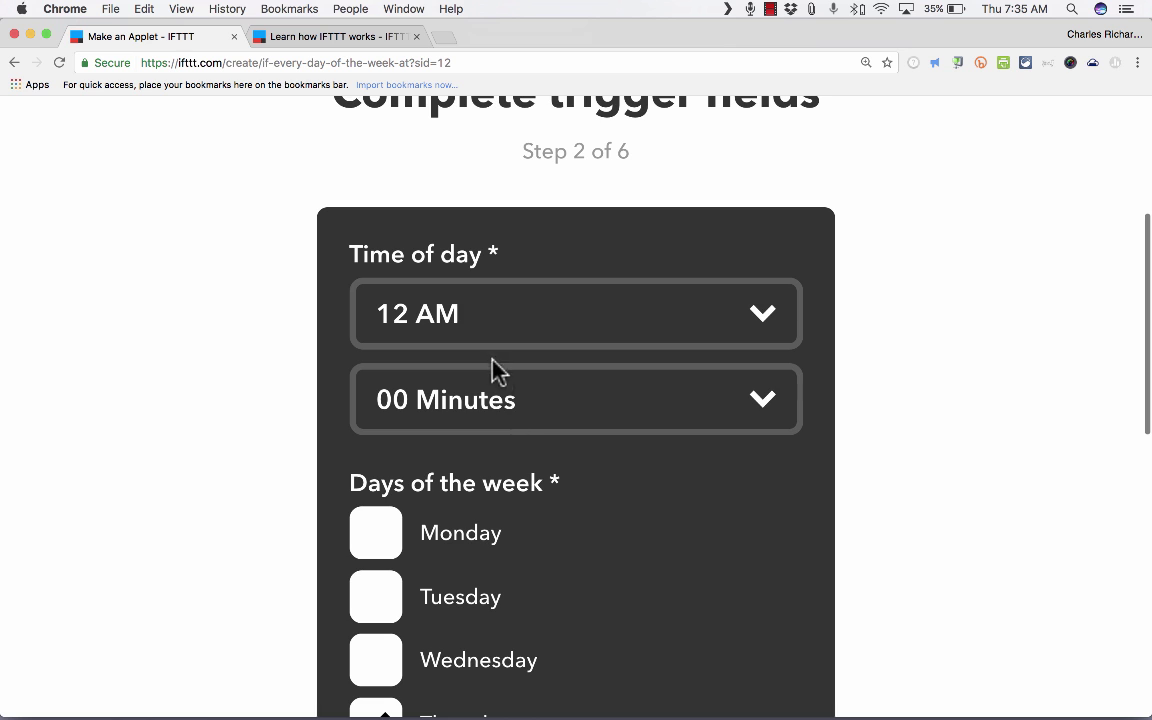
Set the weekly trigger's time of day to 07 PM
{"action": "left_click", "coordinate": [455, 318]}
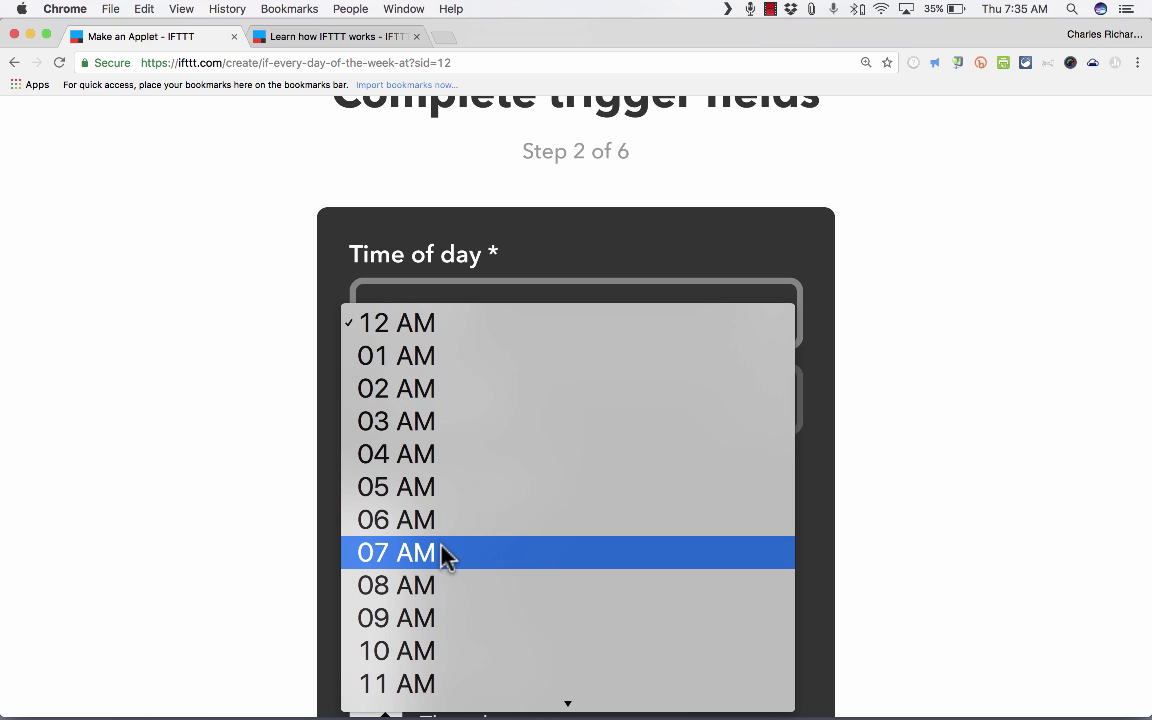
{"action": "mouse_move", "coordinate": [566, 700]}
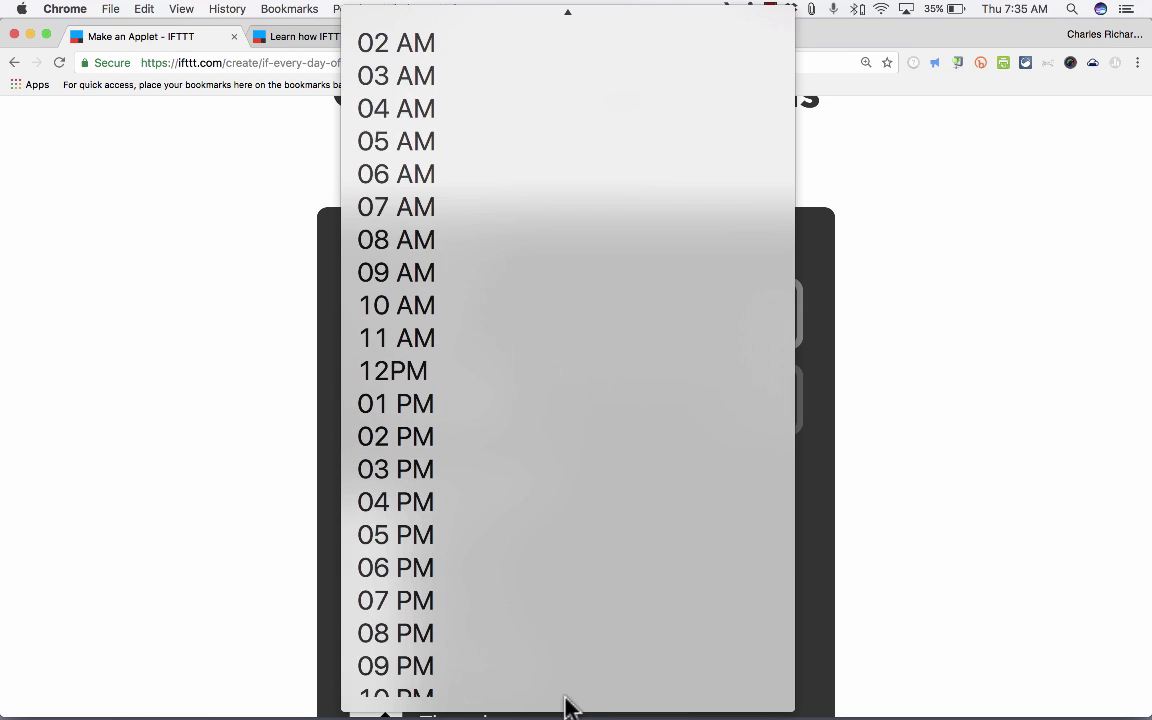
{"action": "left_click", "coordinate": [486, 566]}
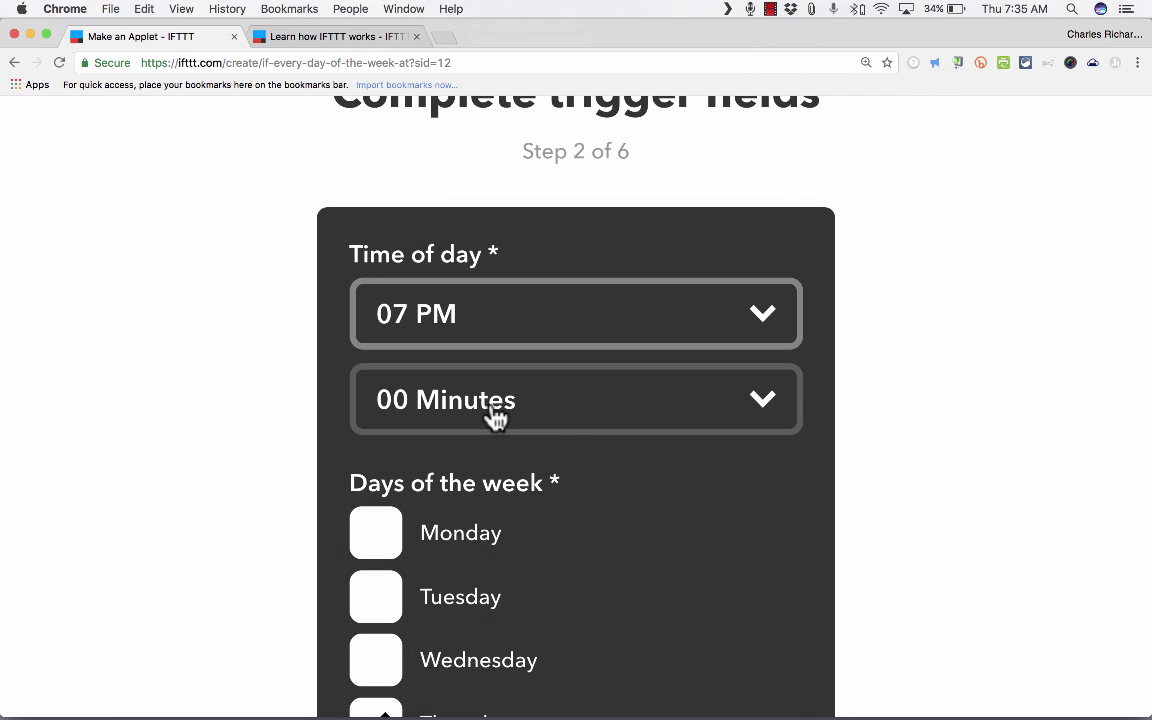
{"action": "scroll", "coordinate": [571, 419], "scroll_direction": "down", "scroll_amount": 5}
Save the Thursday 07 PM trigger, pick Twitter as the action service and browse its actions
{"action": "left_click", "coordinate": [588, 497]}
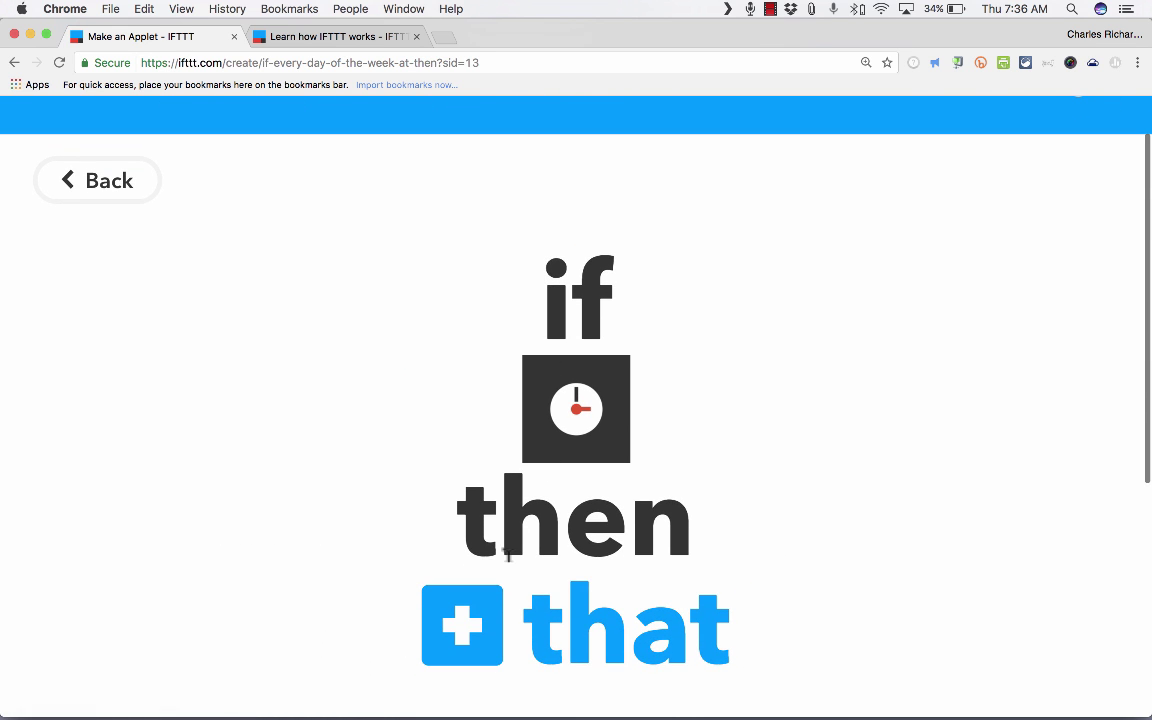
{"action": "left_click", "coordinate": [462, 626]}
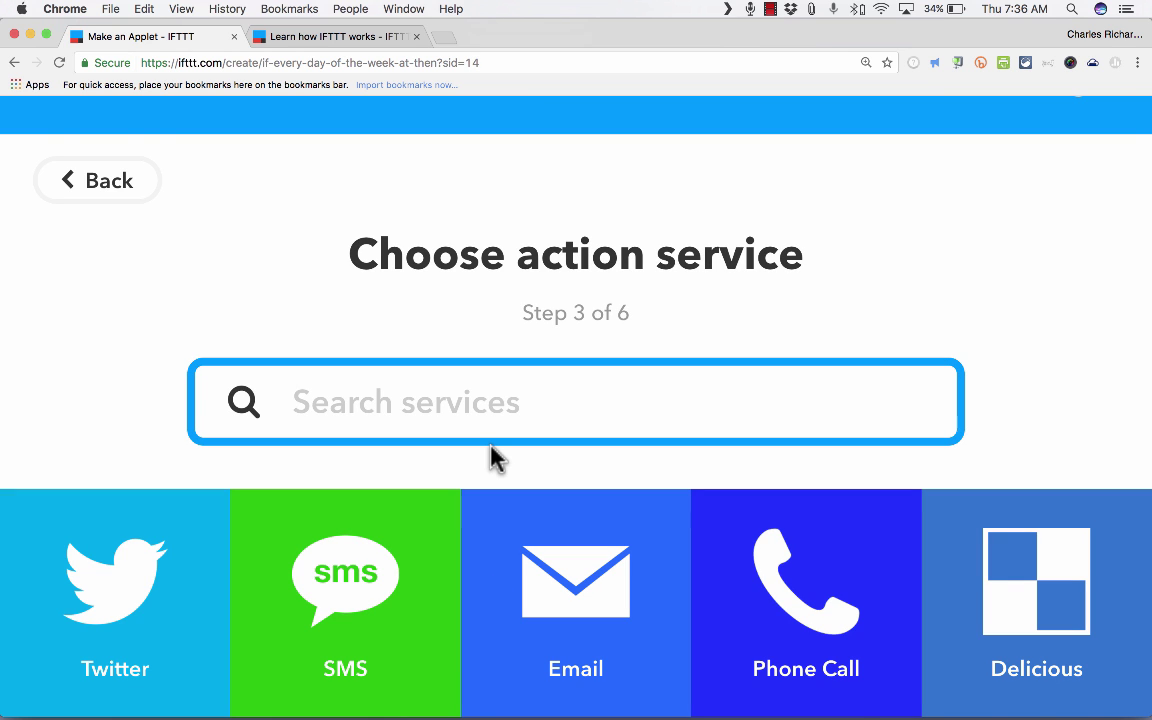
{"action": "left_click", "coordinate": [160, 606]}
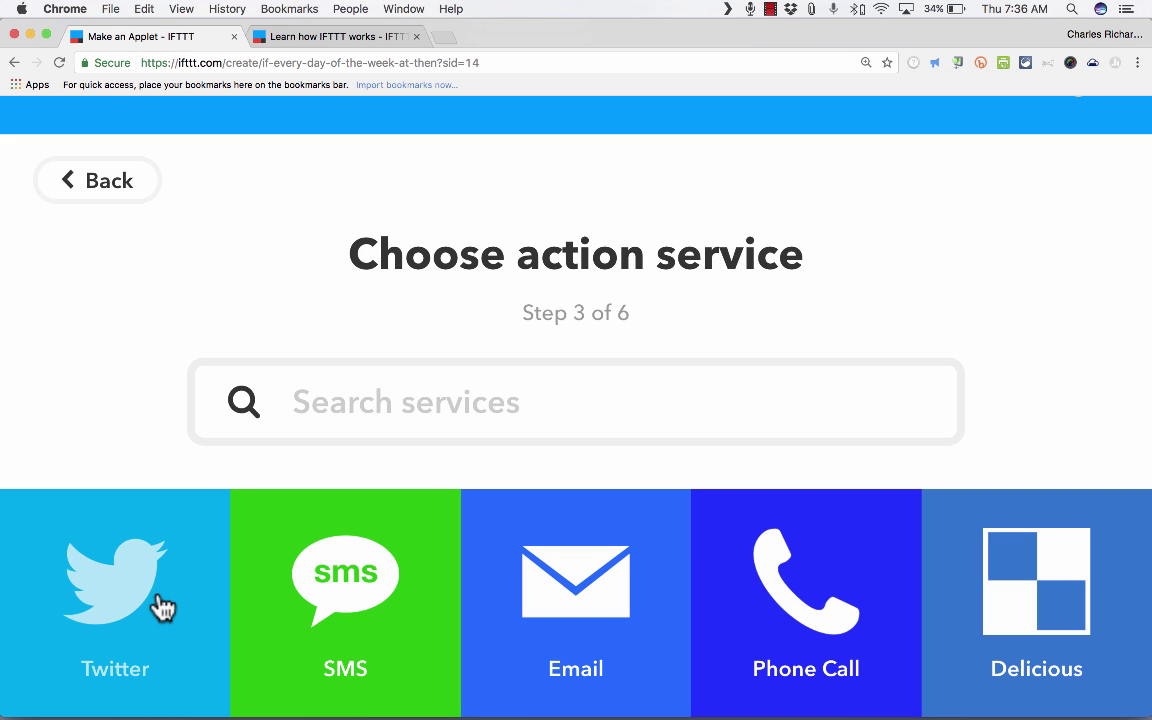
{"action": "scroll", "coordinate": [600, 455], "scroll_direction": "down", "scroll_amount": 3}
{"action": "scroll", "coordinate": [584, 448], "scroll_direction": "down", "scroll_amount": 3}
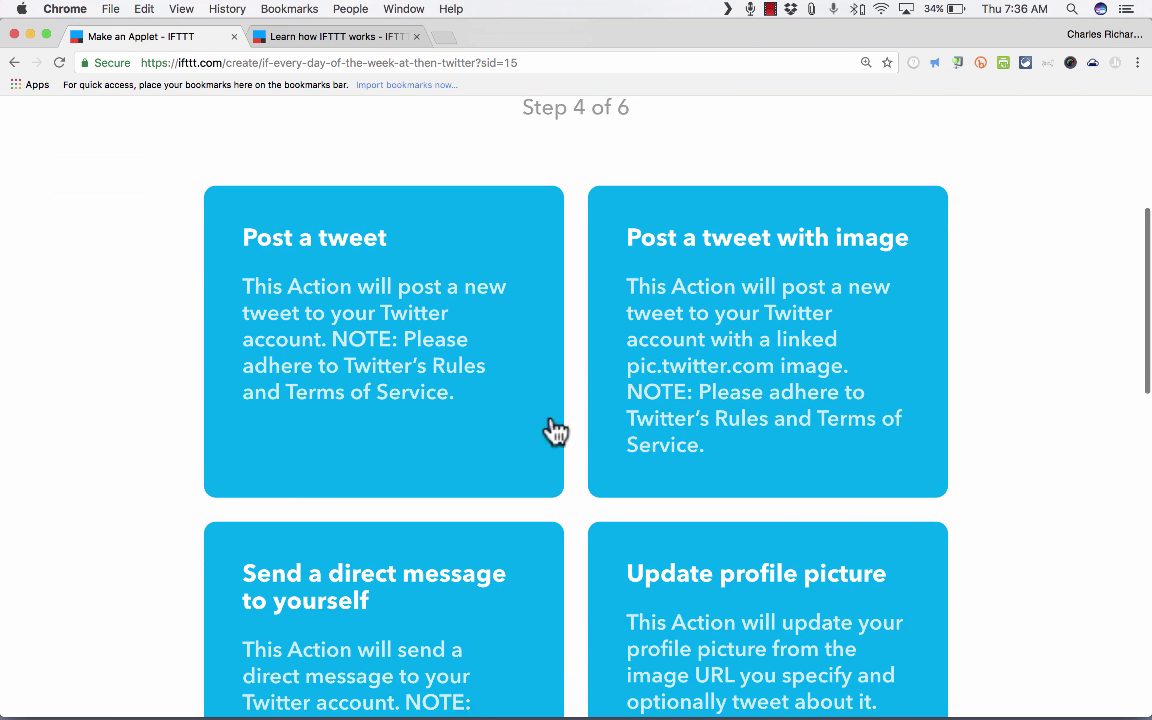
{"action": "scroll", "coordinate": [738, 321], "scroll_direction": "down", "scroll_amount": 2}
{"action": "scroll", "coordinate": [808, 352], "scroll_direction": "down", "scroll_amount": 3}
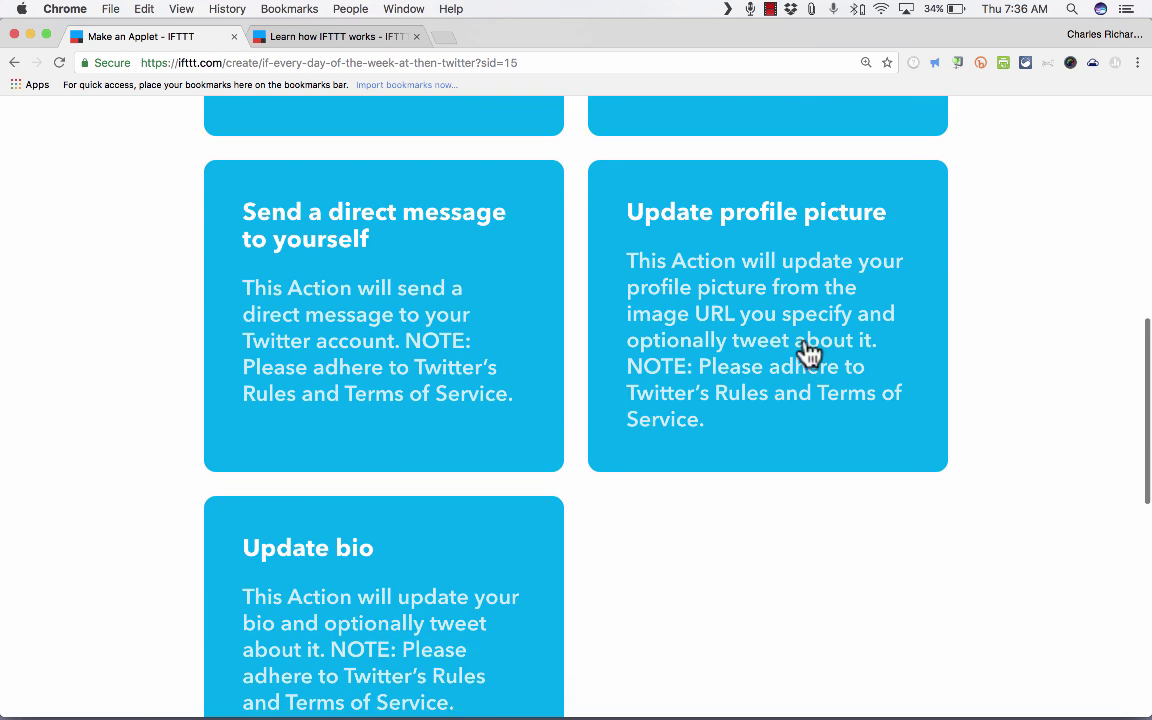
Choose 'Post a tweet' as the Twitter action
{"action": "scroll", "coordinate": [587, 331], "scroll_direction": "up", "scroll_amount": 2}
{"action": "scroll", "coordinate": [589, 331], "scroll_direction": "up", "scroll_amount": 5}
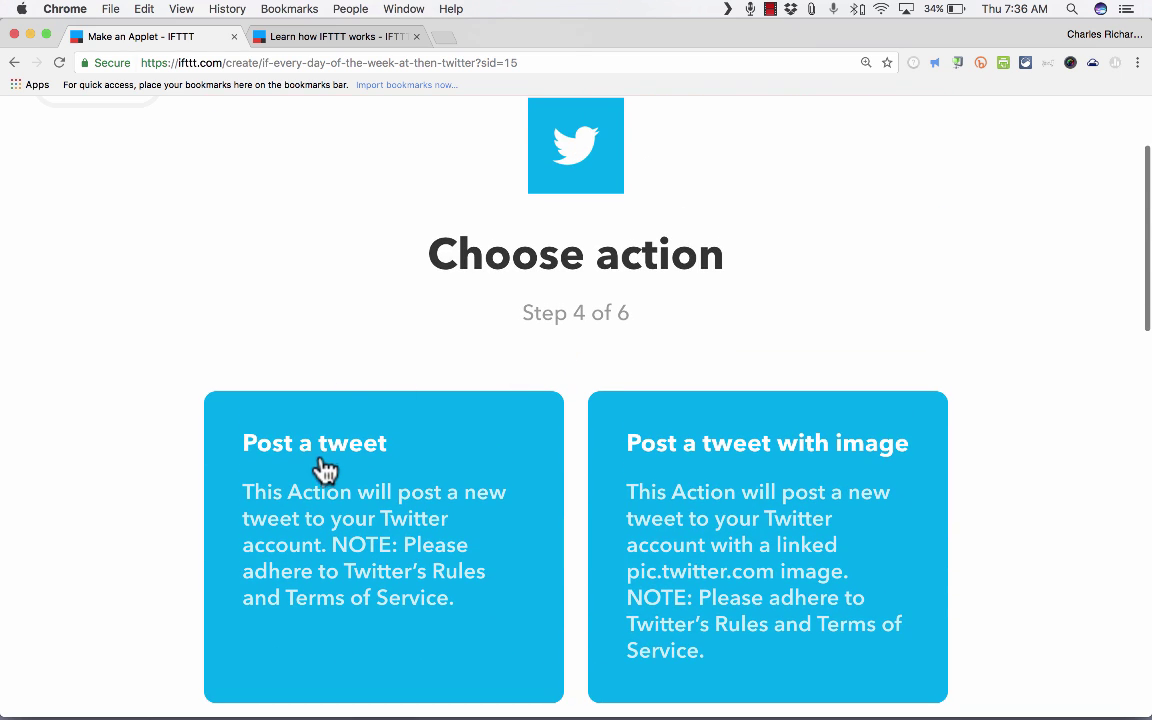
{"action": "left_click", "coordinate": [327, 458]}
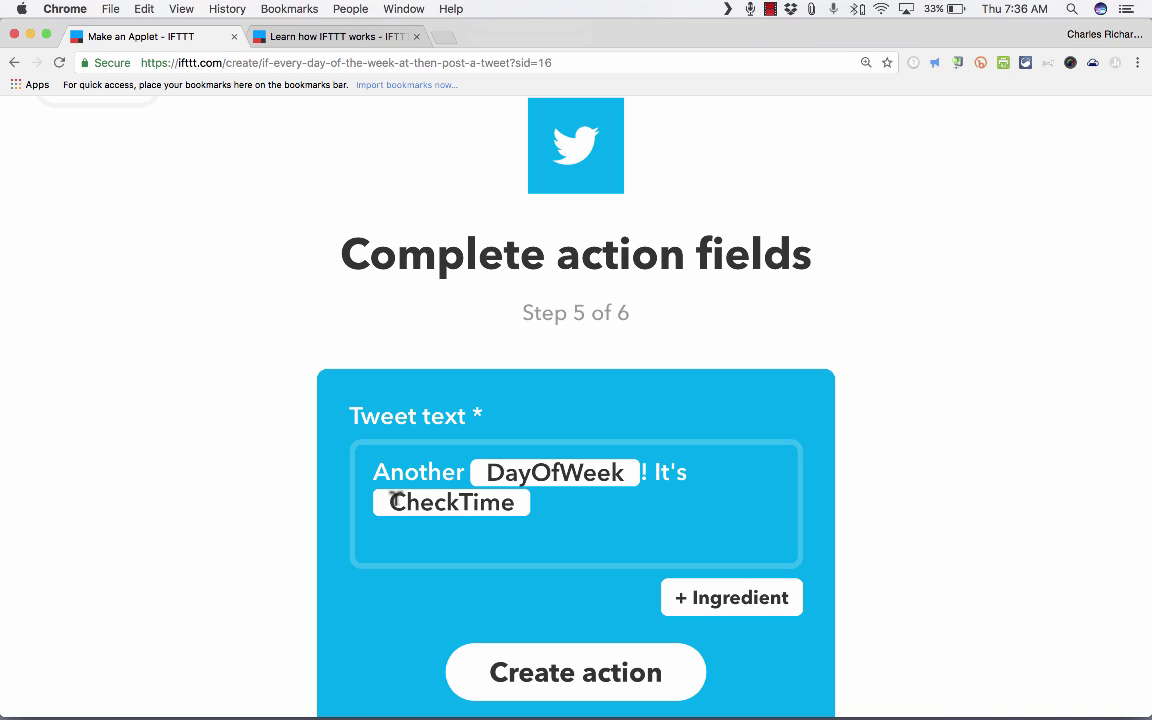
Append 'Remember to study for our weekly quiz.' to the tweet text and create the action
{"action": "left_click", "coordinate": [580, 501]}
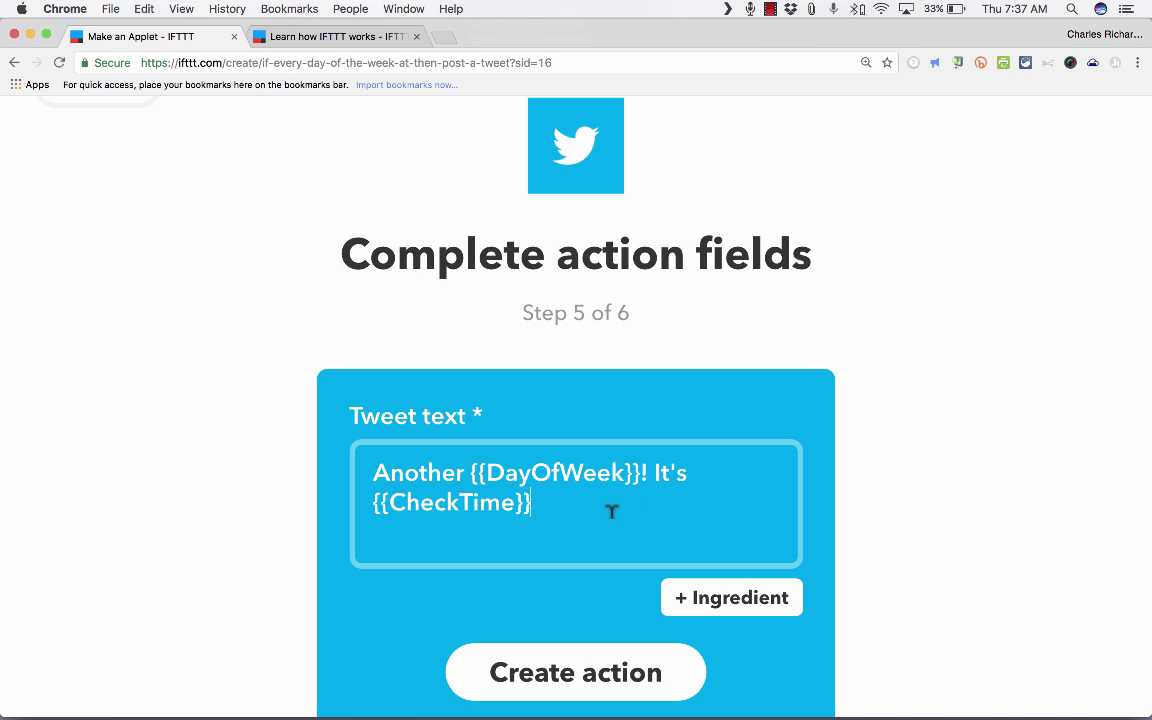
{"action": "left_click_drag", "start_coordinate": [612, 509], "coordinate": [303, 432]}
{"action": "left_click", "coordinate": [583, 494]}
{"action": "type", "text": "Remember to study for our "}
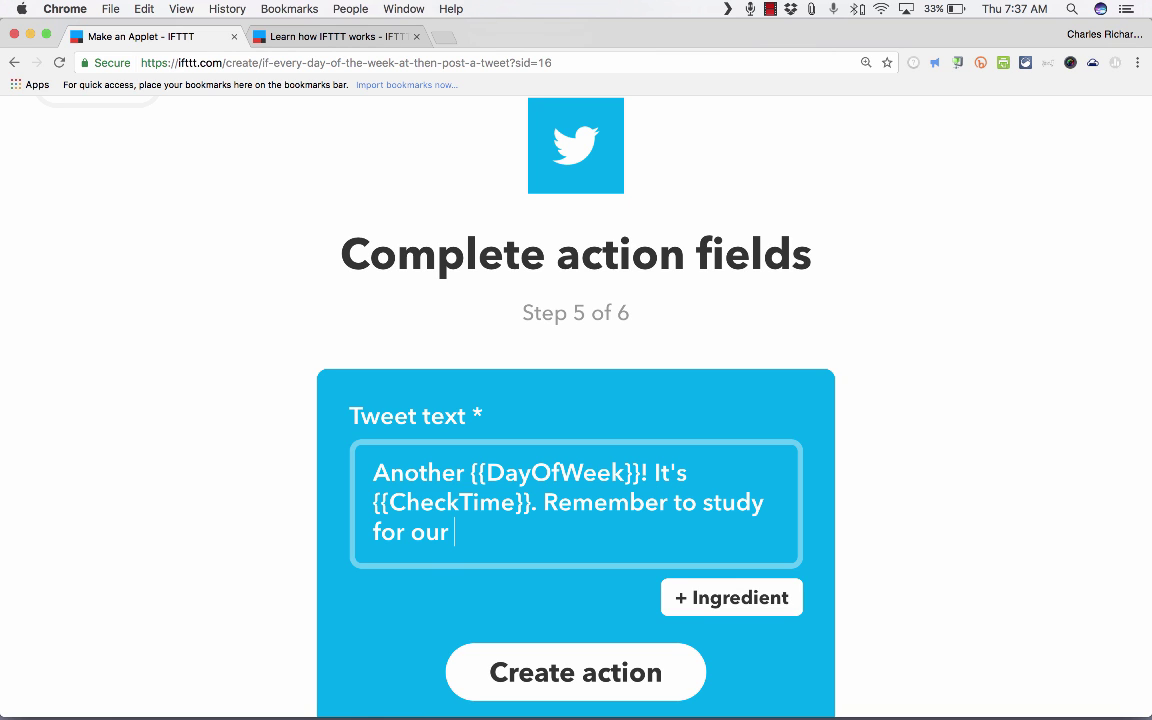
{"action": "type", "text": "weekly quiz."}
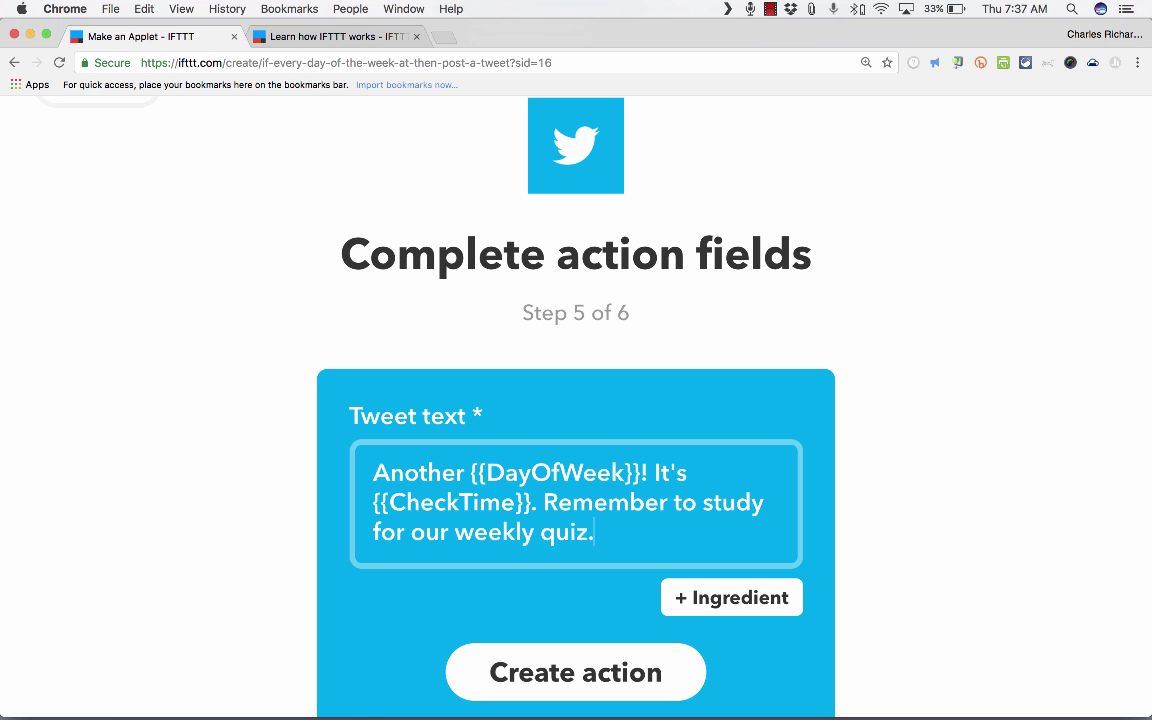
{"action": "left_click", "coordinate": [731, 603]}
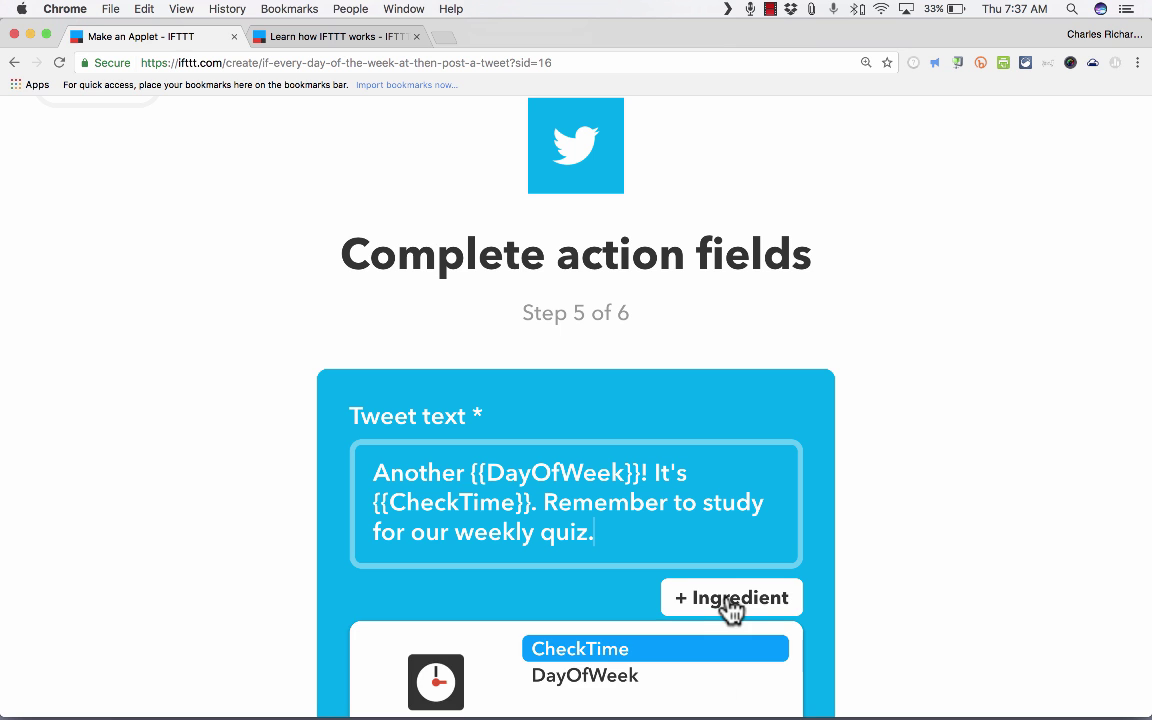
{"action": "scroll", "coordinate": [761, 604], "scroll_direction": "down", "scroll_amount": 3}
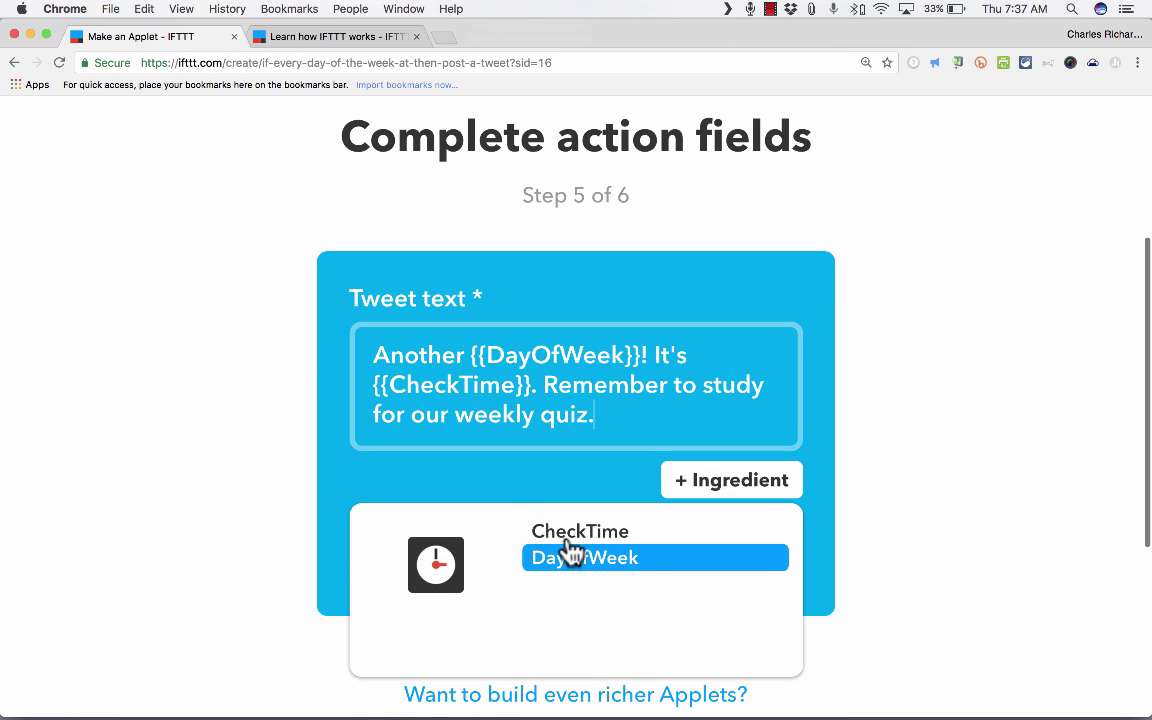
{"action": "left_click", "coordinate": [864, 478]}
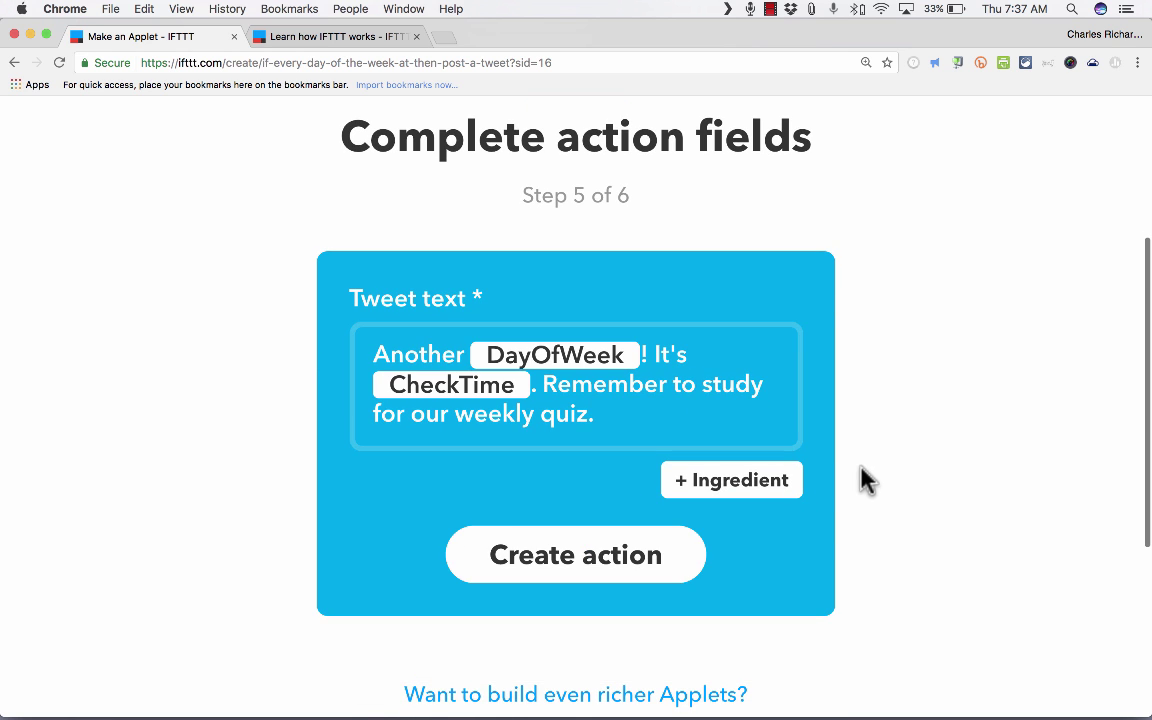
{"action": "left_click", "coordinate": [632, 566]}
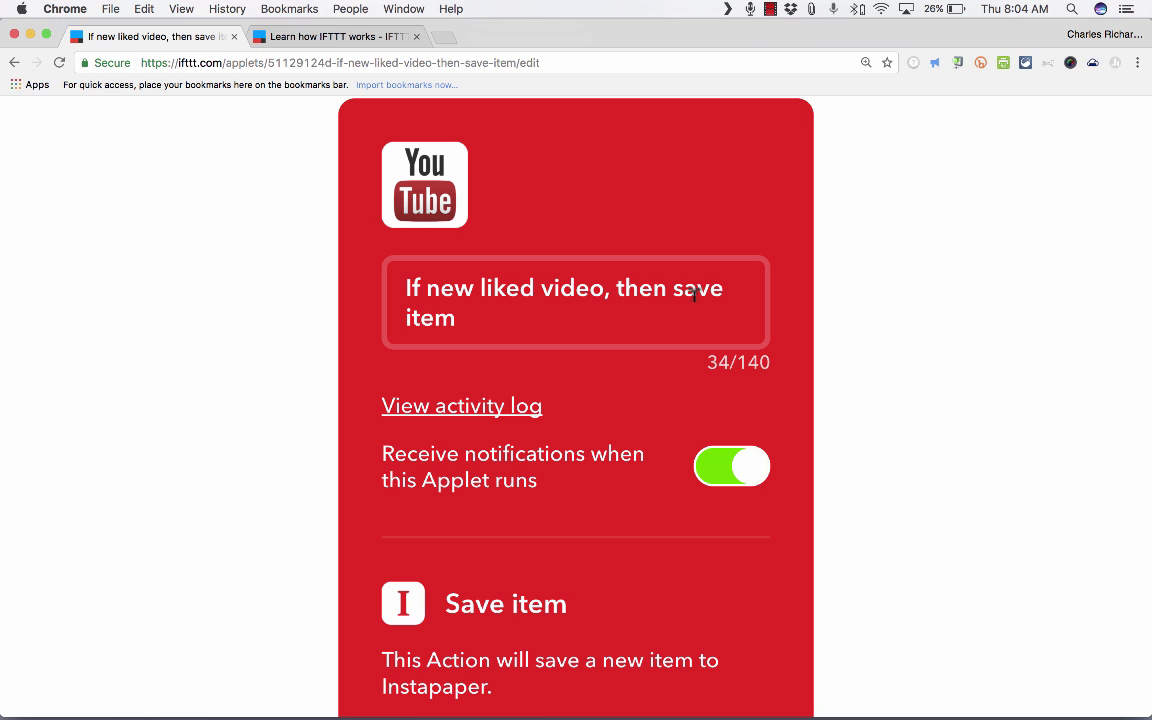
Scroll through the Instapaper applet's URL, Description, Title and folder fields
{"action": "scroll", "coordinate": [685, 305], "scroll_direction": "down", "scroll_amount": 1}
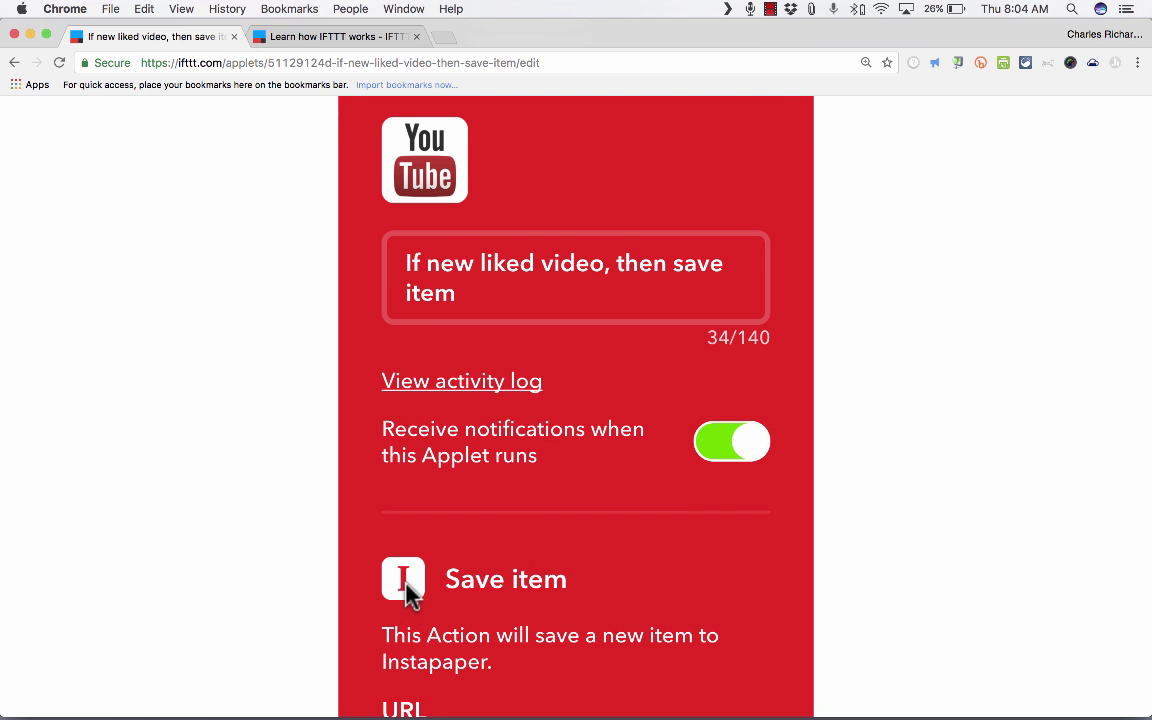
{"action": "scroll", "coordinate": [410, 600], "scroll_direction": "down", "scroll_amount": 3}
{"action": "scroll", "coordinate": [410, 596], "scroll_direction": "down", "scroll_amount": 6}
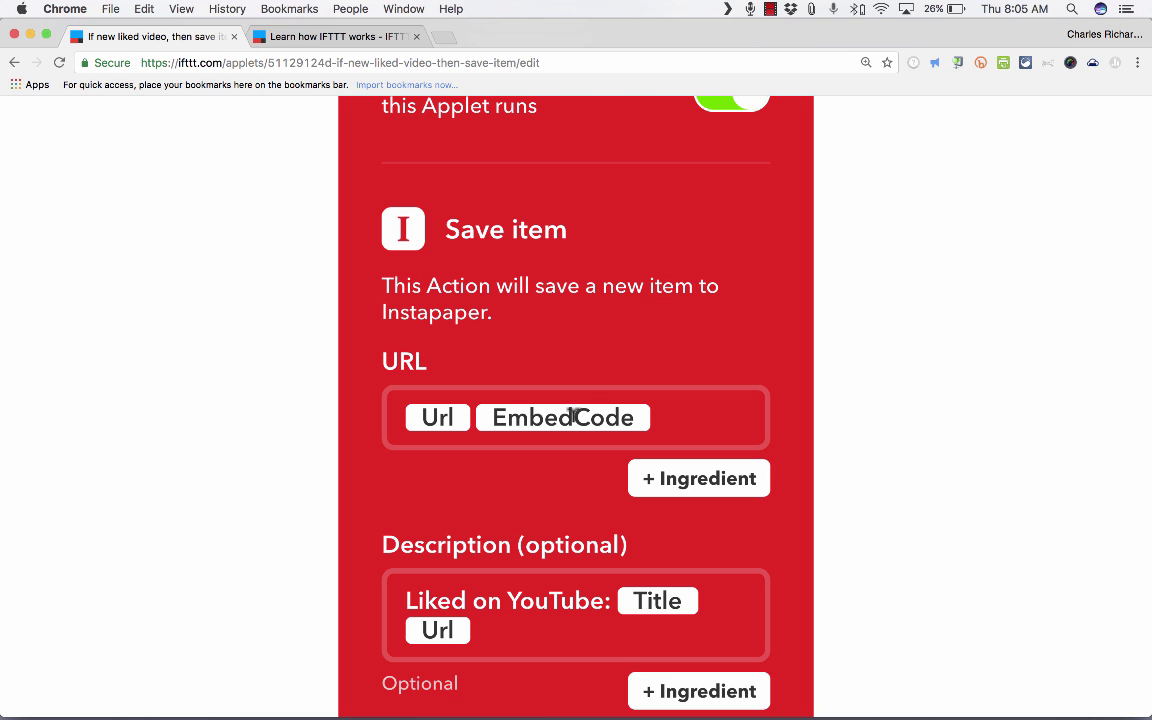
{"action": "scroll", "coordinate": [585, 430], "scroll_direction": "down", "scroll_amount": 5}
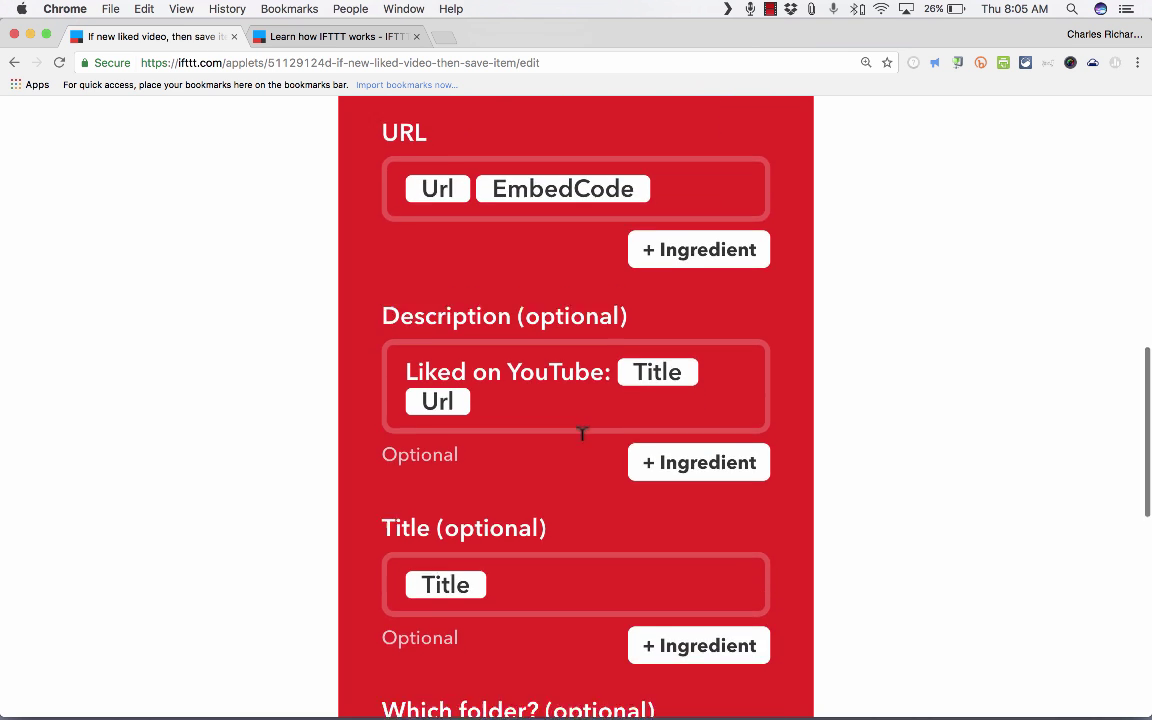
{"action": "scroll", "coordinate": [545, 434], "scroll_direction": "down", "scroll_amount": 4}
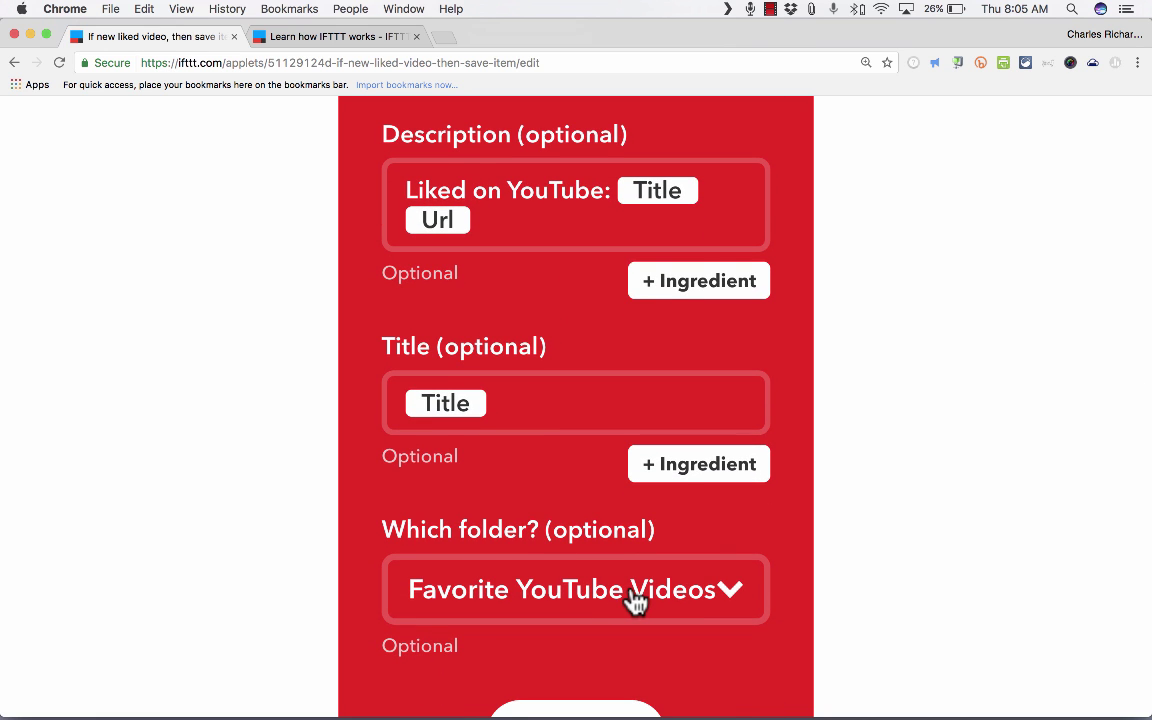
{"action": "scroll", "coordinate": [630, 601], "scroll_direction": "down", "scroll_amount": 2}
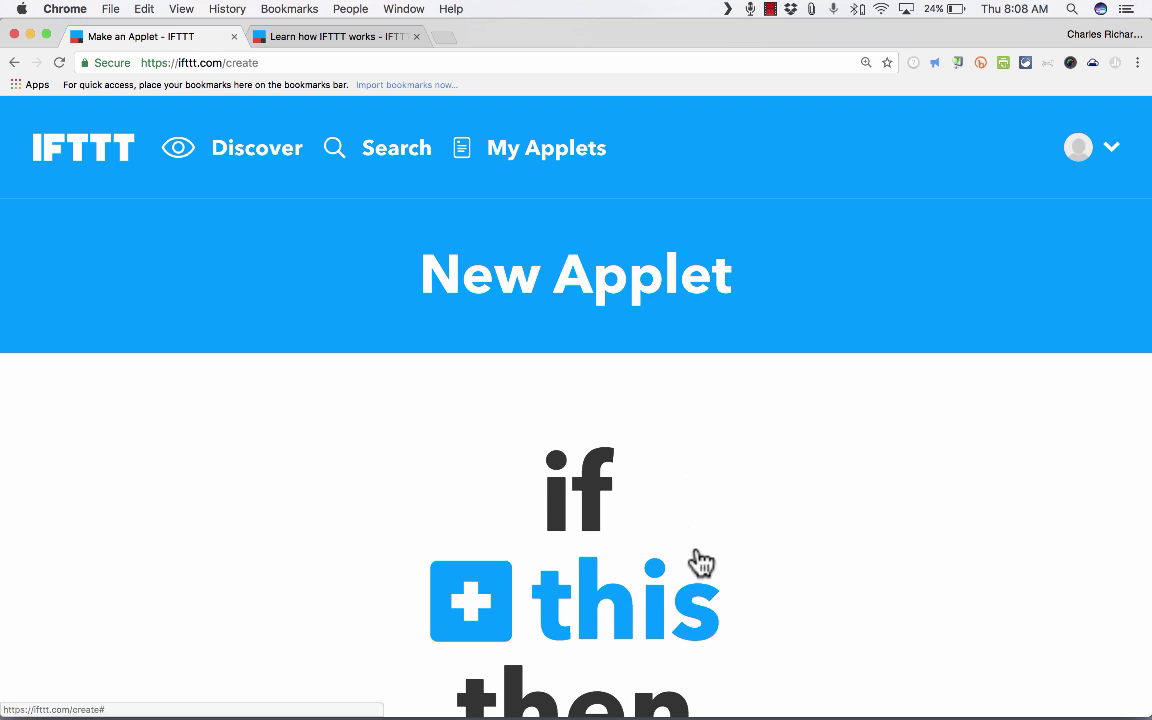
Set a new applet's trigger to Blogger's any-new-post, found by searching 'blog'
{"action": "scroll", "coordinate": [690, 558], "scroll_direction": "down", "scroll_amount": 1}
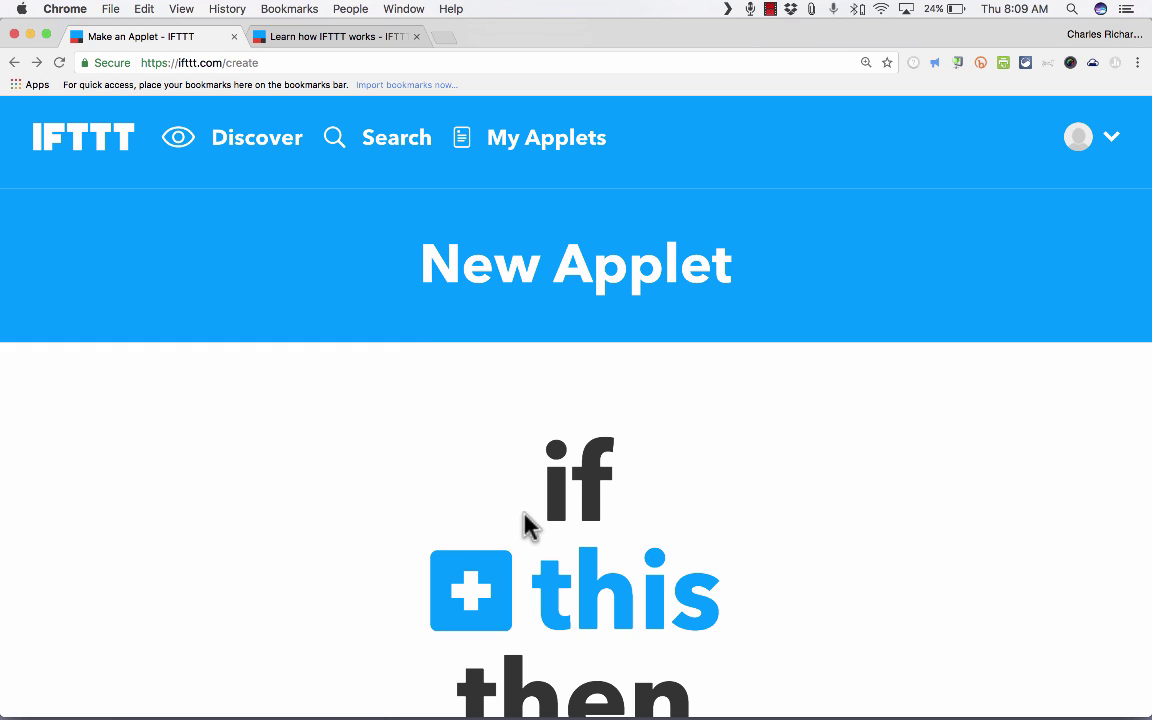
{"action": "scroll", "coordinate": [510, 578], "scroll_direction": "up", "scroll_amount": 1}
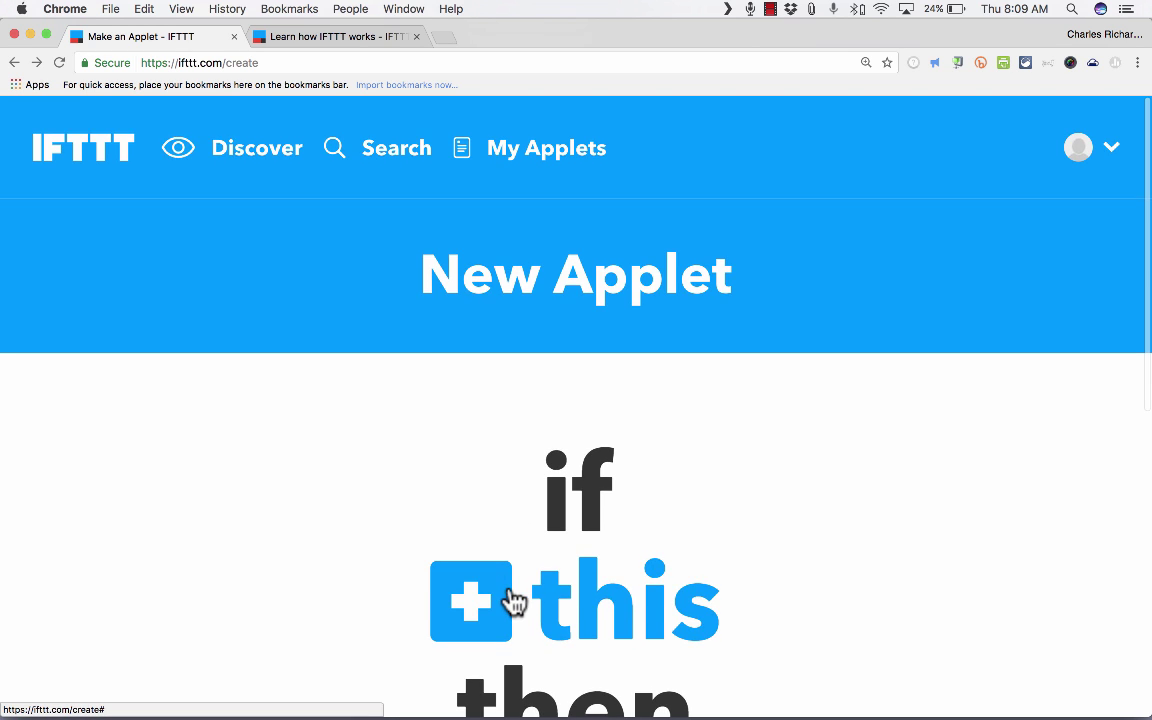
{"action": "scroll", "coordinate": [512, 588], "scroll_direction": "down", "scroll_amount": 4}
{"action": "left_click", "coordinate": [474, 418]}
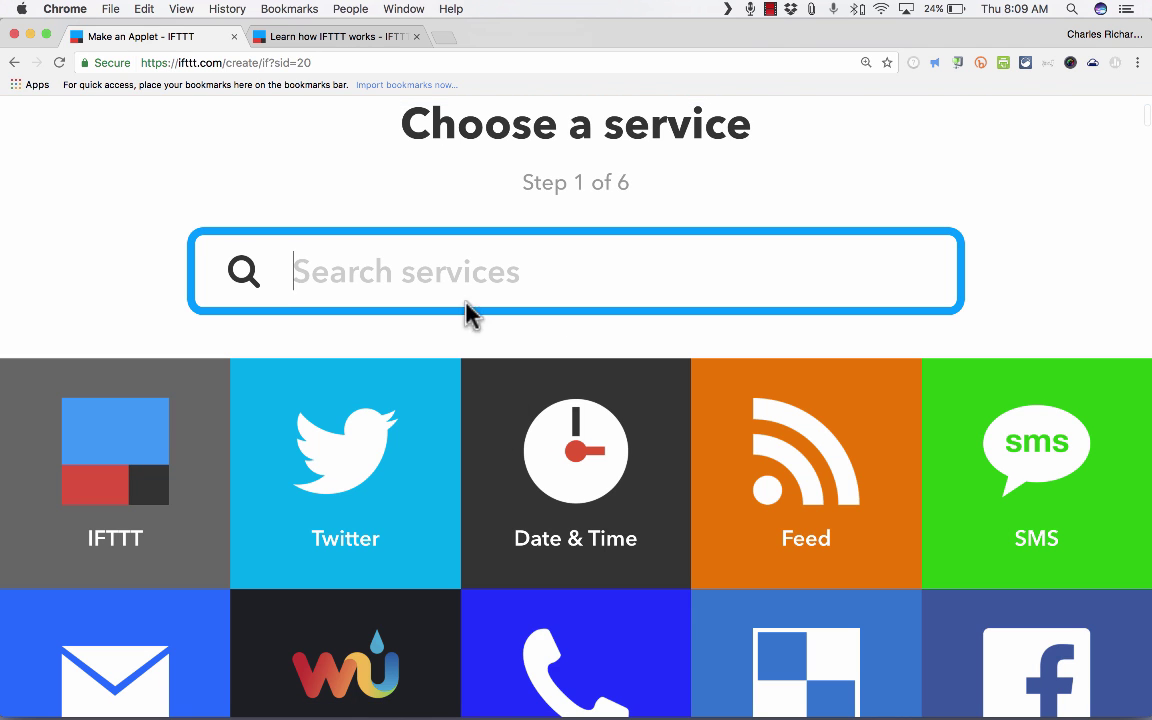
{"action": "type", "text": "blog"}
{"action": "key", "text": "Return"}
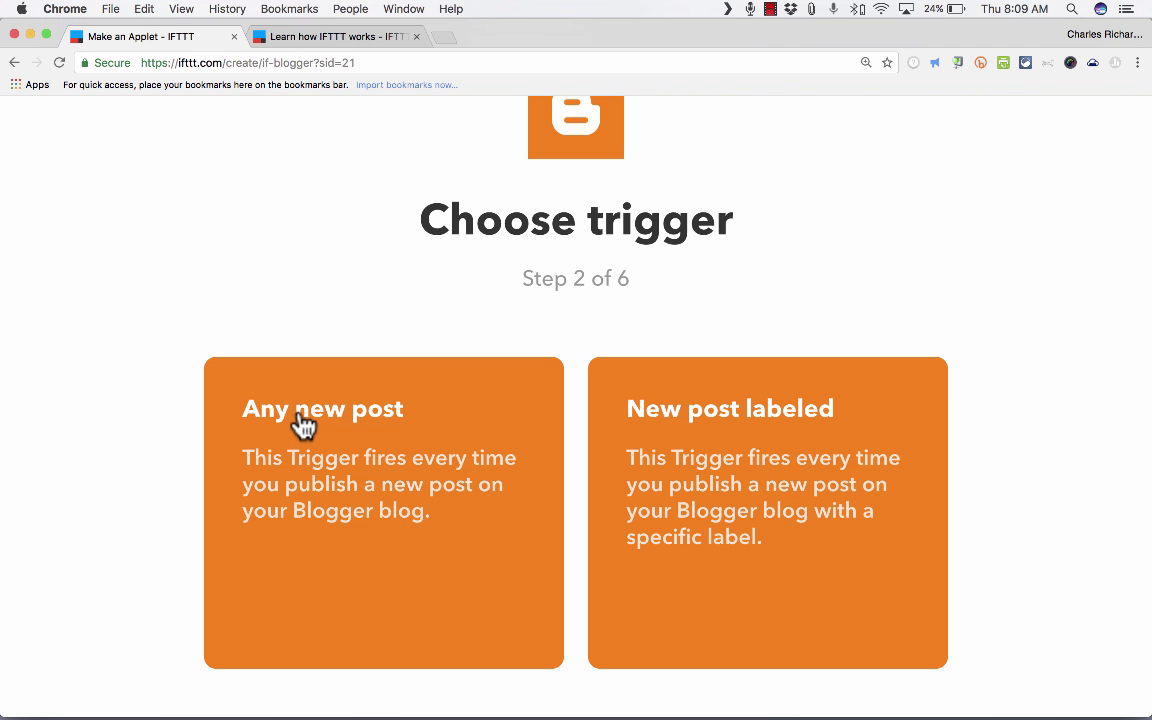
{"action": "left_click", "coordinate": [368, 430]}
Choose Facebook's 'Create a link post' as the action
{"action": "left_click", "coordinate": [497, 510]}
{"action": "scroll", "coordinate": [211, 501], "scroll_direction": "down", "scroll_amount": 1}
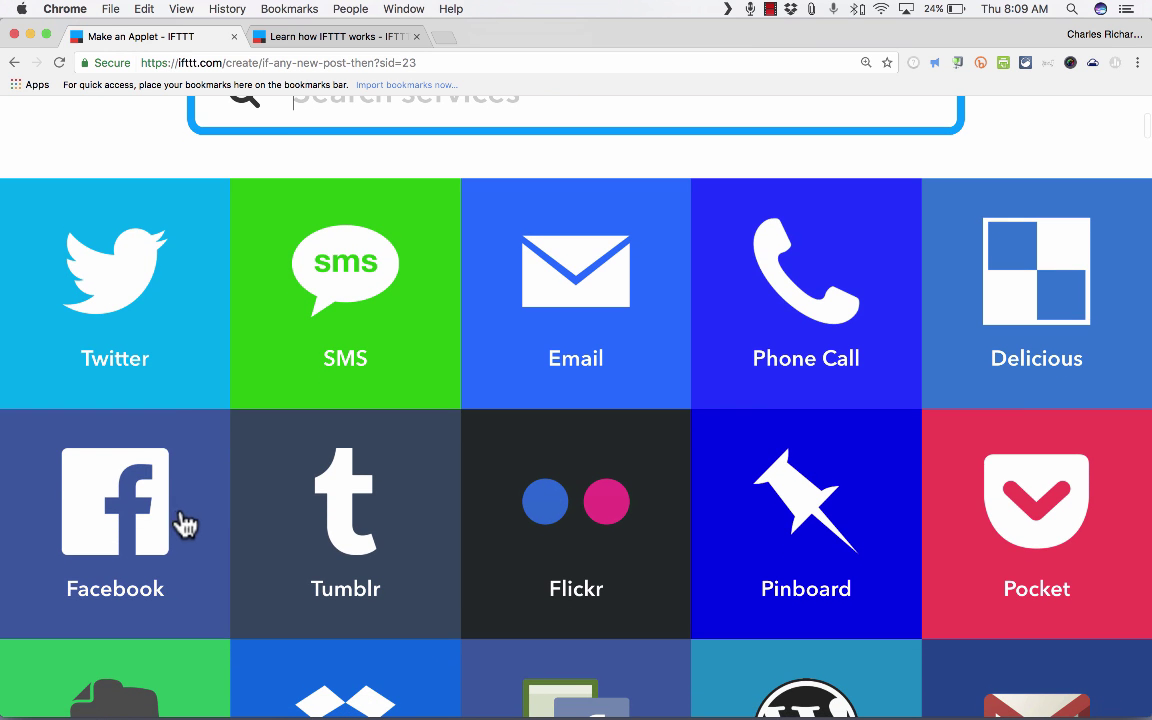
{"action": "left_click", "coordinate": [175, 525]}
{"action": "scroll", "coordinate": [560, 470], "scroll_direction": "up", "scroll_amount": 5}
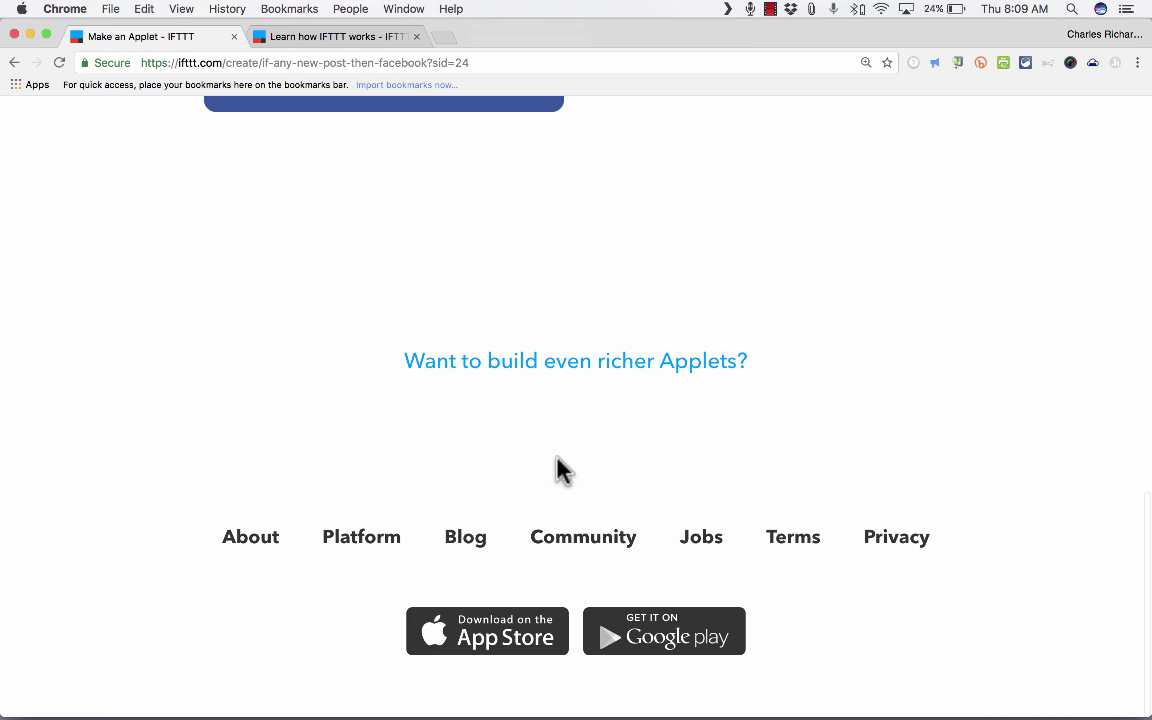
{"action": "scroll", "coordinate": [560, 470], "scroll_direction": "up", "scroll_amount": 4}
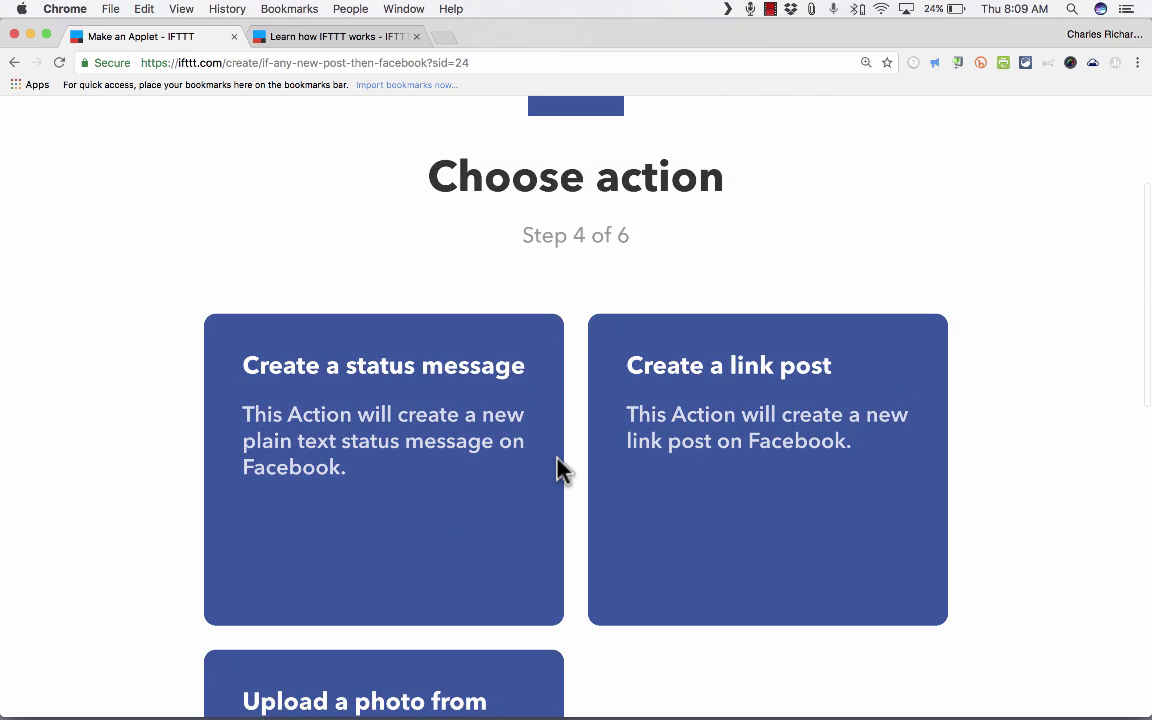
{"action": "scroll", "coordinate": [560, 470], "scroll_direction": "down", "scroll_amount": 1}
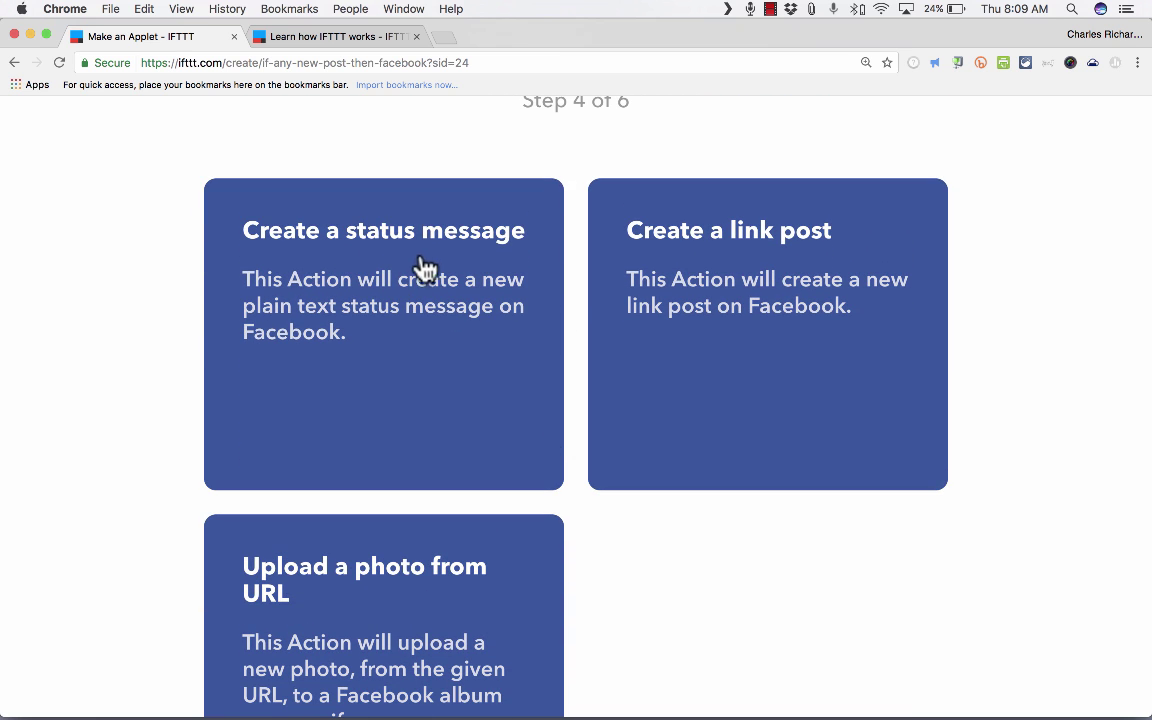
{"action": "left_click", "coordinate": [714, 244]}
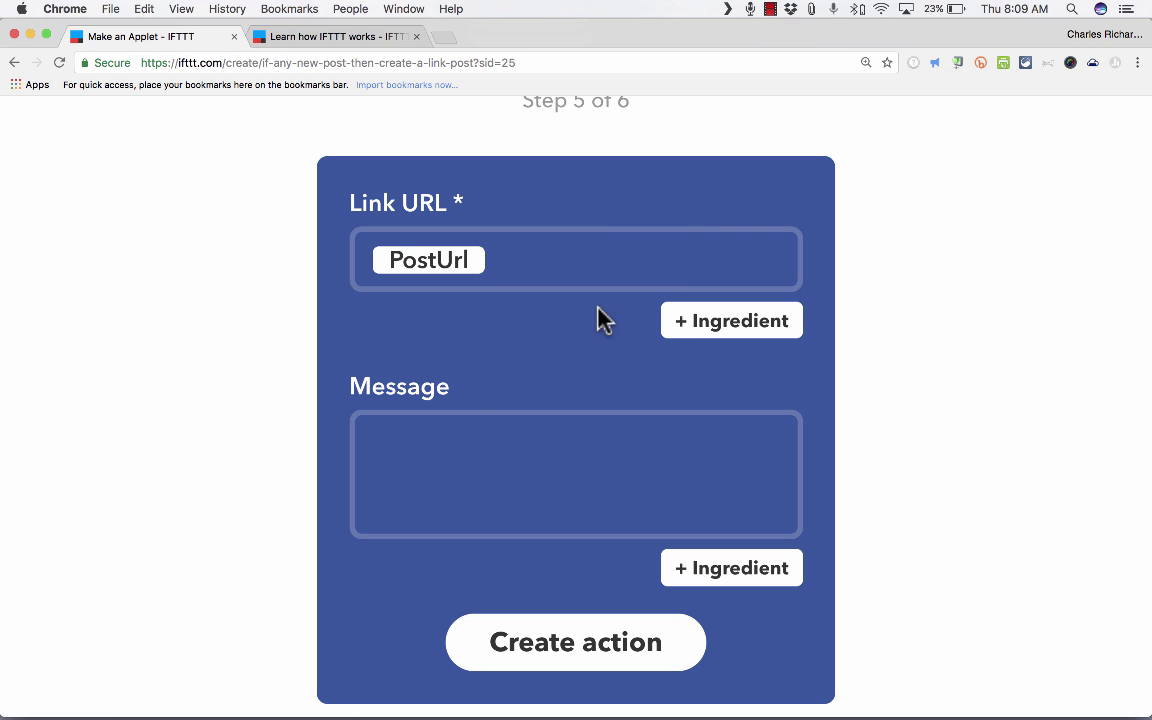
Enter the message 'Read my latest blog entry', list Blogger ingredients, then pick Twitter
{"action": "left_click", "coordinate": [470, 435]}
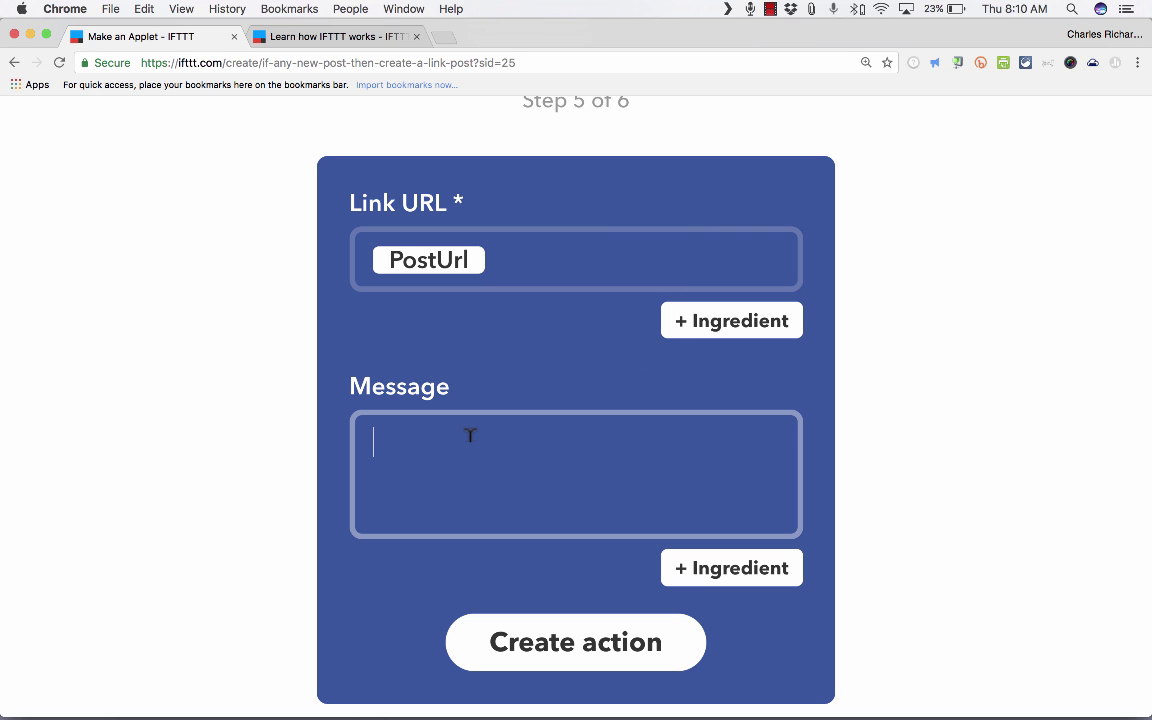
{"action": "type", "text": "Read my latest blog entry"}
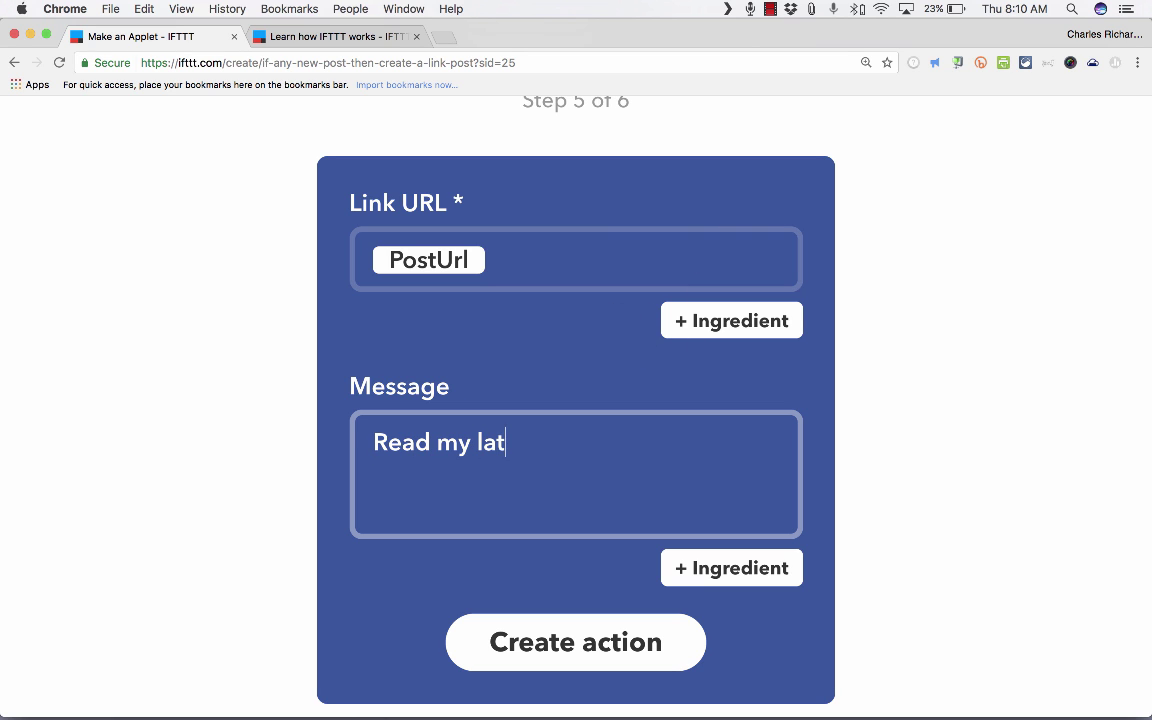
{"action": "left_click", "coordinate": [742, 328]}
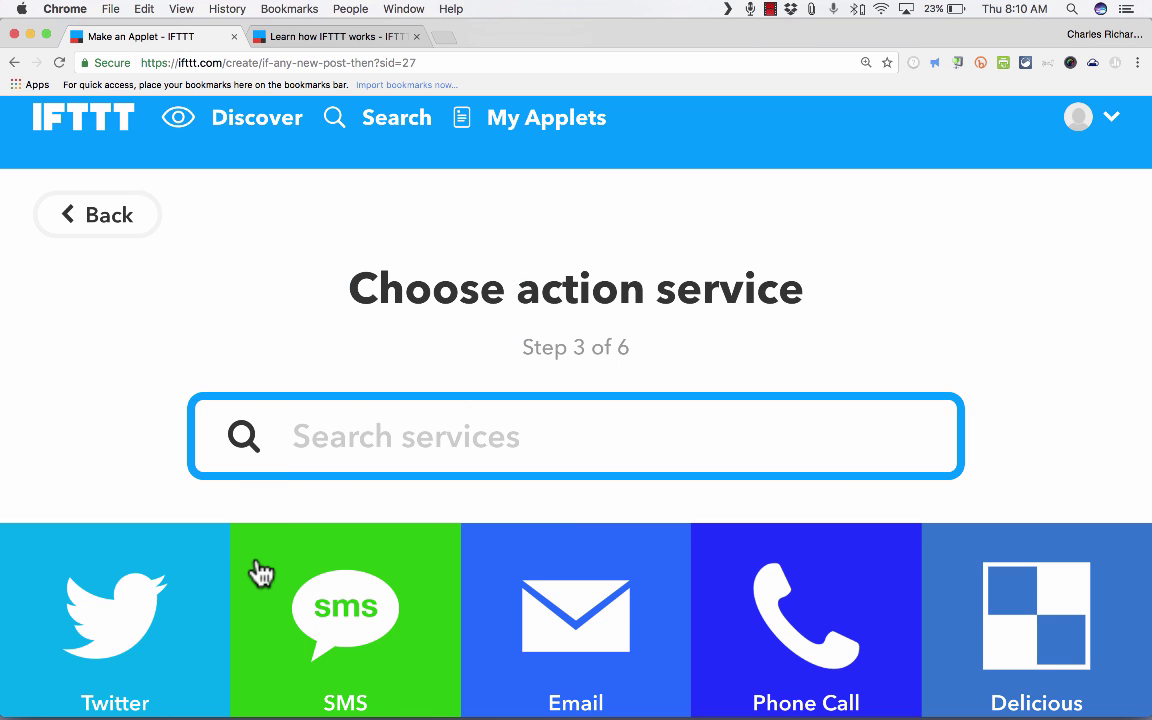
{"action": "scroll", "coordinate": [257, 571], "scroll_direction": "down", "scroll_amount": 3}
{"action": "left_click", "coordinate": [148, 537]}
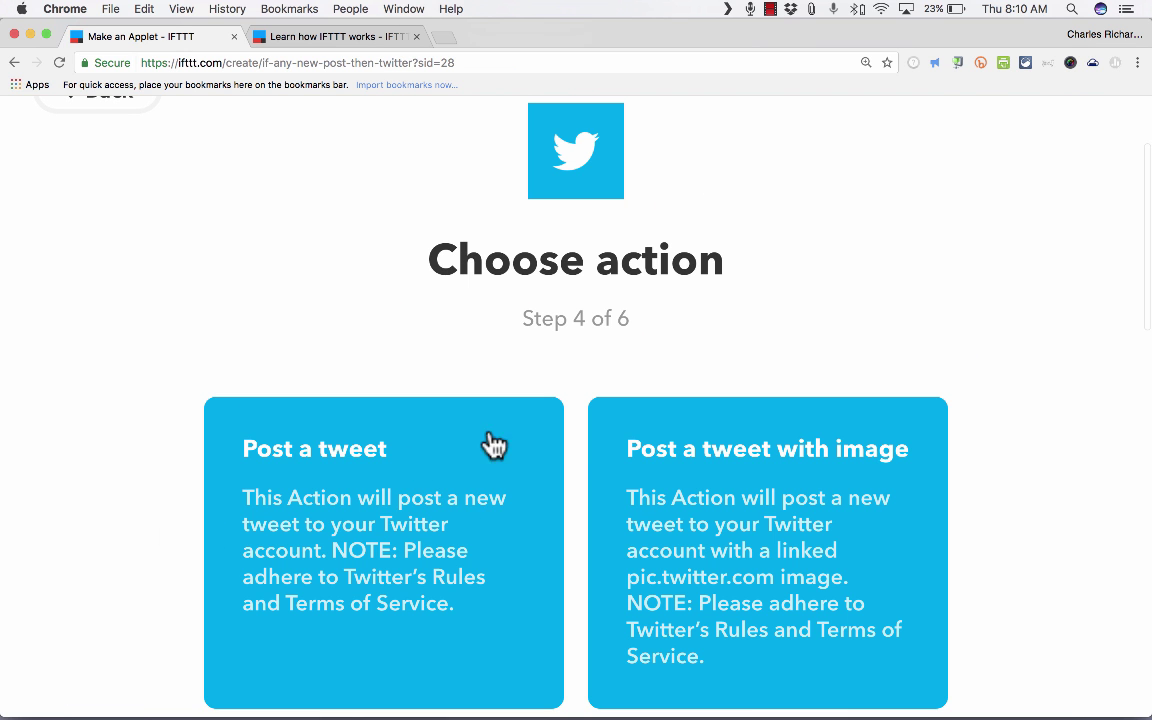
{"action": "scroll", "coordinate": [668, 452], "scroll_direction": "down", "scroll_amount": 5}
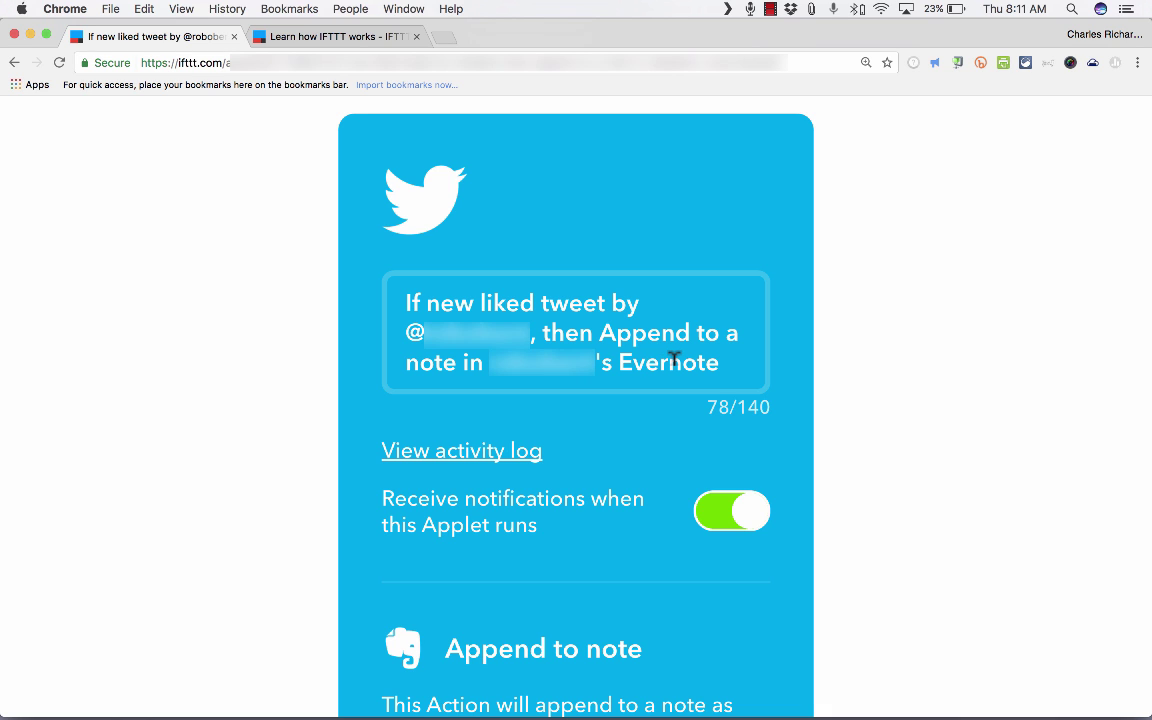
Scroll down through the liked-tweet Evernote applet's settings
{"action": "scroll", "coordinate": [675, 358], "scroll_direction": "down", "scroll_amount": 5}
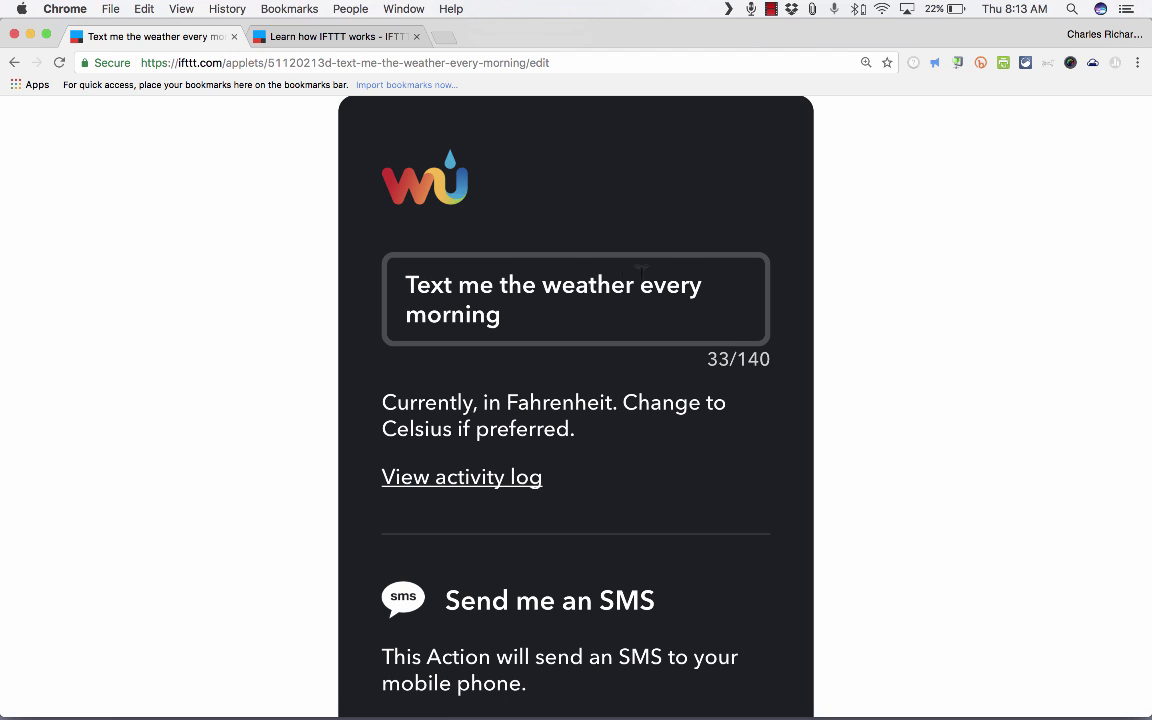
Check the SMS message's High, Low and Condition weather ingredients and save the applet
{"action": "scroll", "coordinate": [548, 355], "scroll_direction": "down", "scroll_amount": 1}
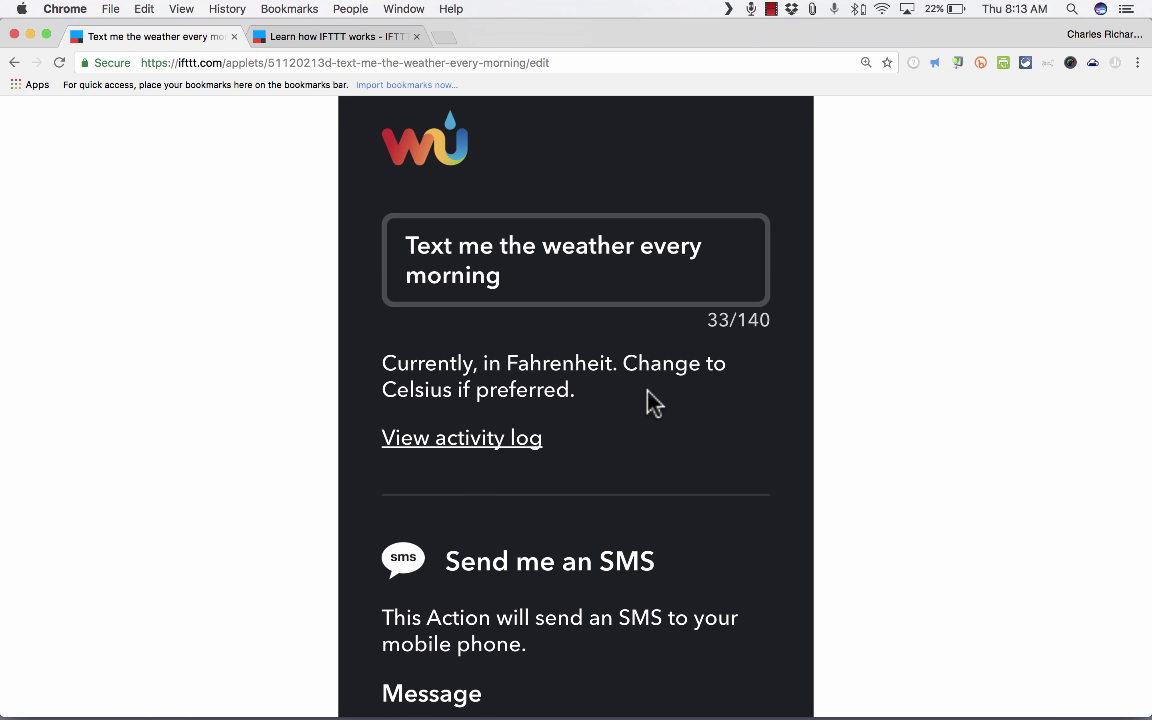
{"action": "scroll", "coordinate": [650, 400], "scroll_direction": "down", "scroll_amount": 5}
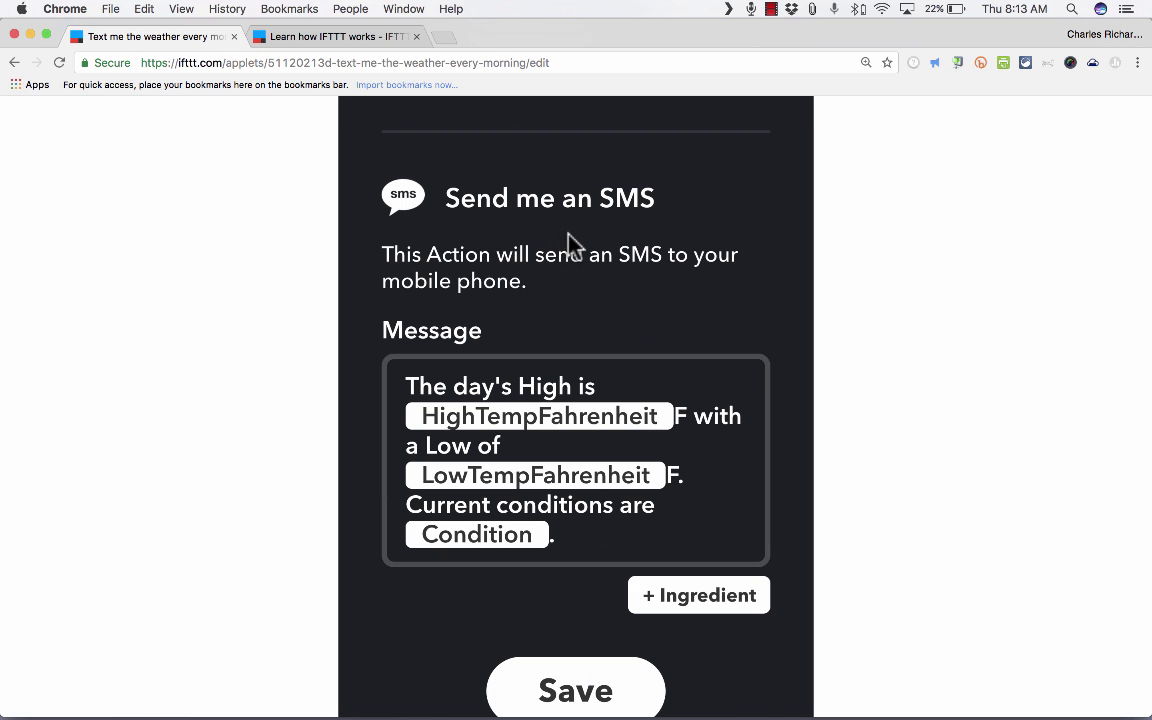
{"action": "scroll", "coordinate": [585, 360], "scroll_direction": "down", "scroll_amount": 1}
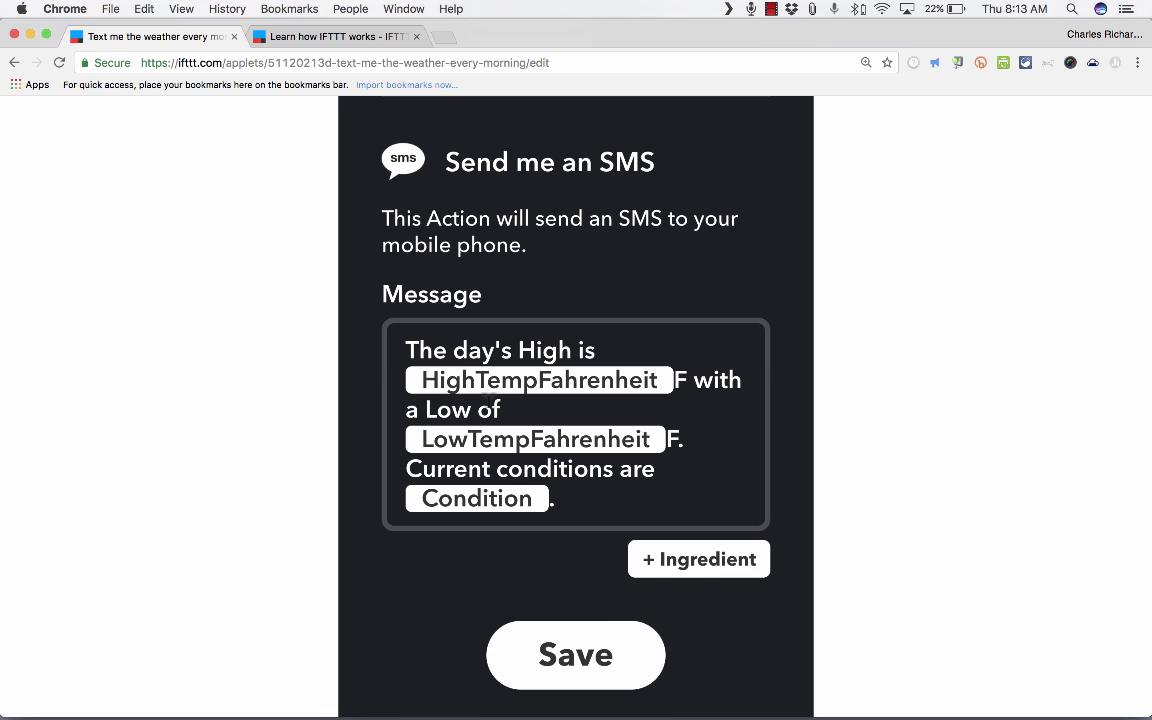
{"action": "scroll", "coordinate": [681, 543], "scroll_direction": "down", "scroll_amount": 1}
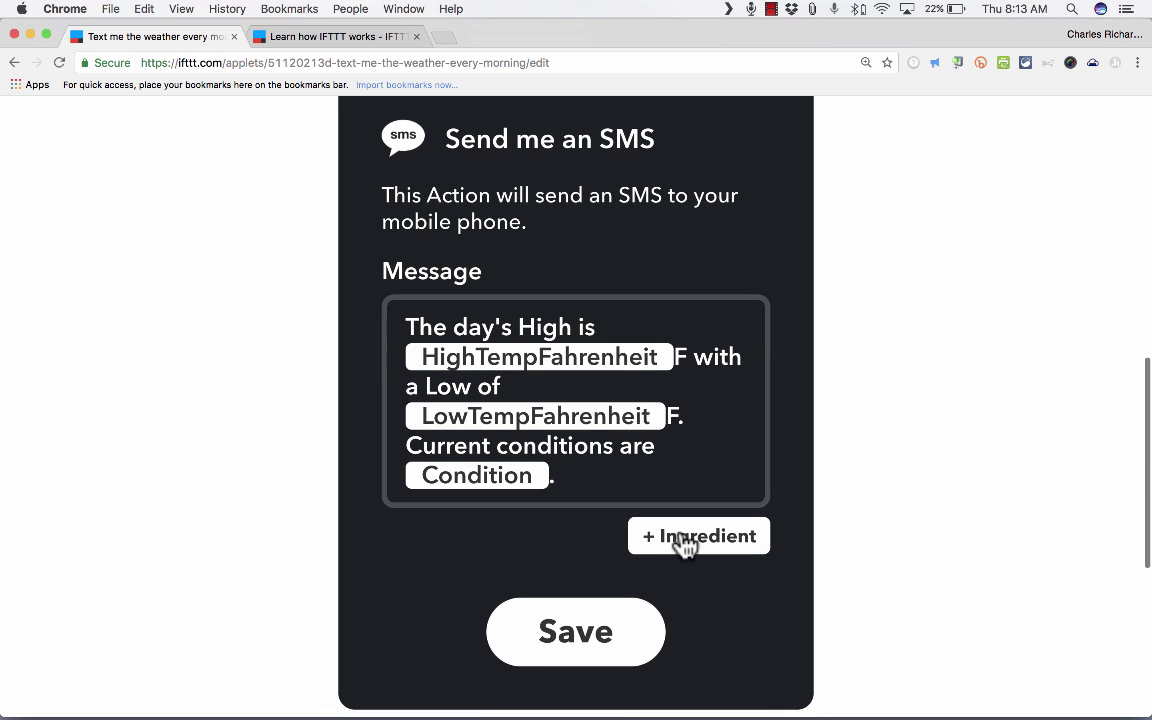
{"action": "left_click", "coordinate": [681, 543]}
{"action": "scroll", "coordinate": [678, 600], "scroll_direction": "down", "scroll_amount": 5}
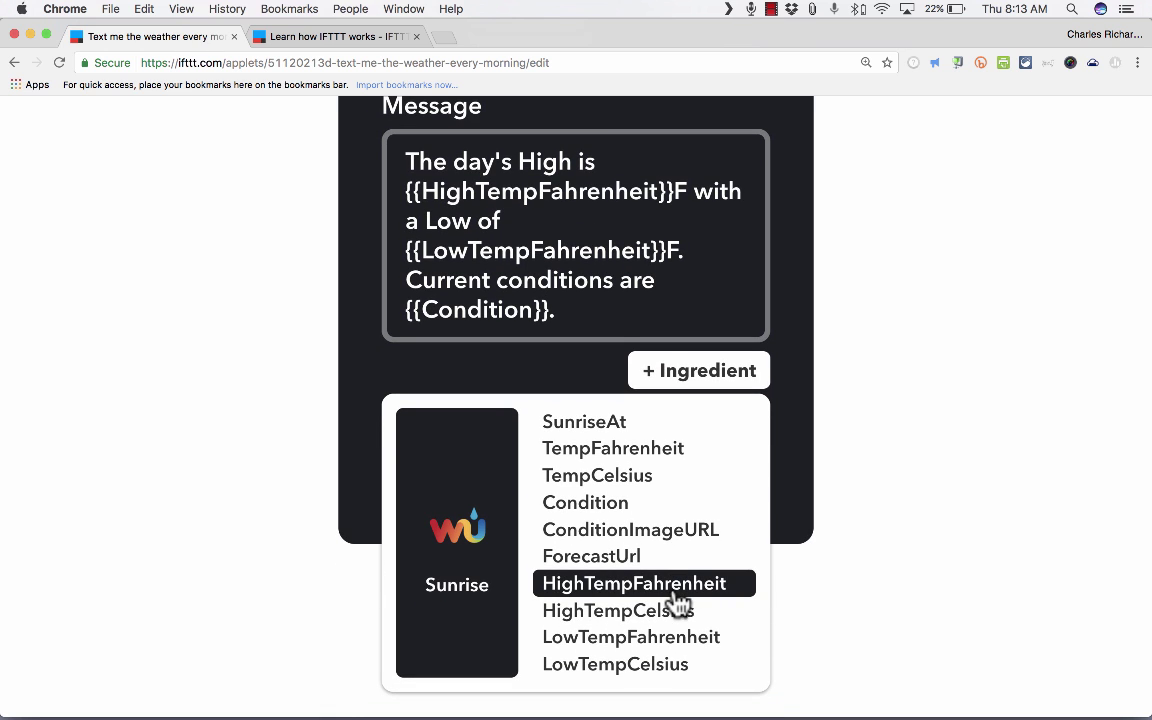
{"action": "left_click", "coordinate": [910, 442]}
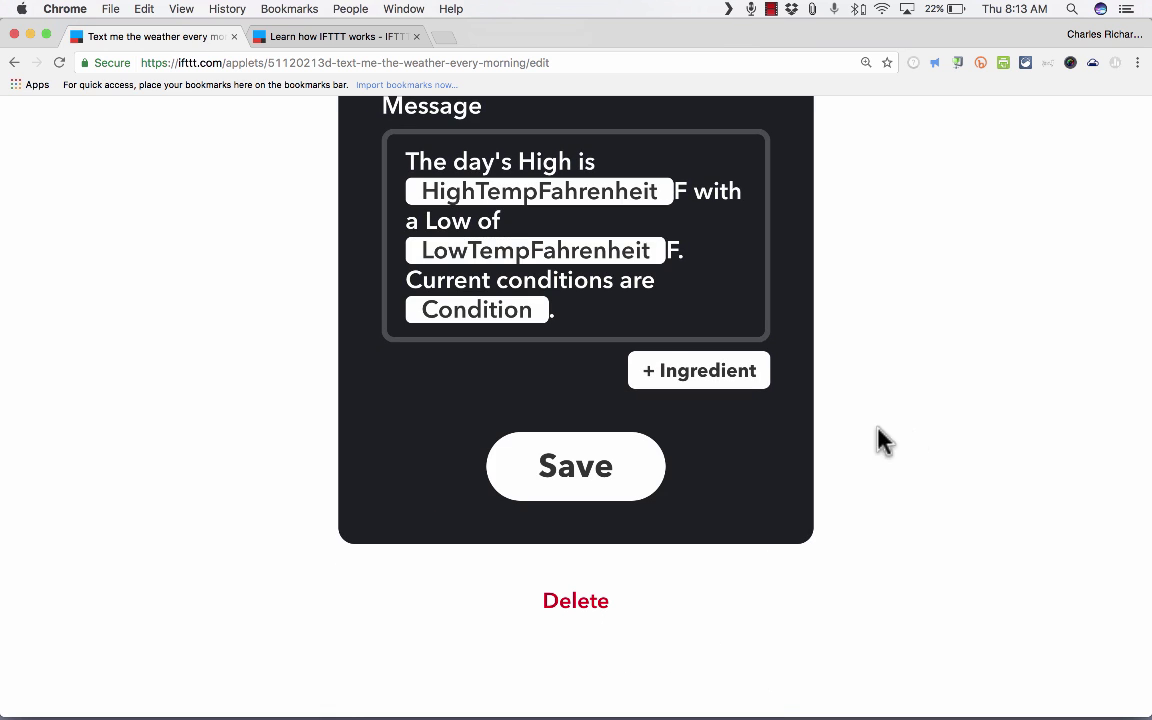
{"action": "left_click", "coordinate": [641, 476]}
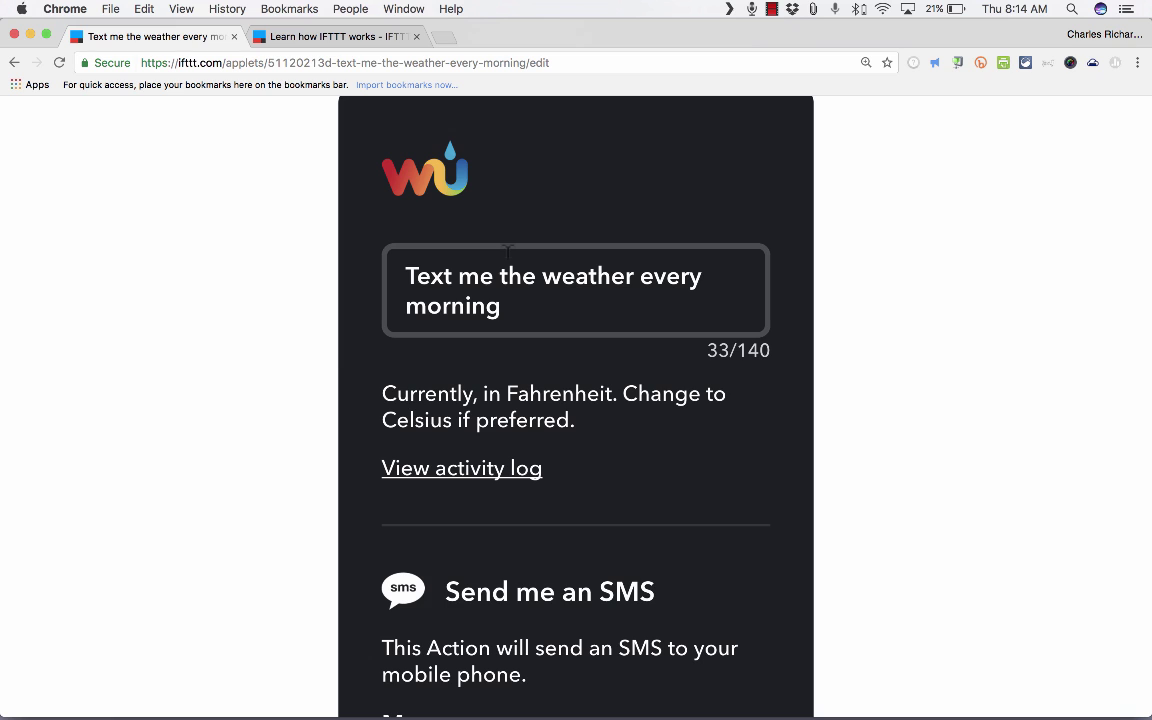
Open the ignition-turned-off email applet from My Applets
{"action": "scroll", "coordinate": [530, 260], "scroll_direction": "up", "scroll_amount": 5}
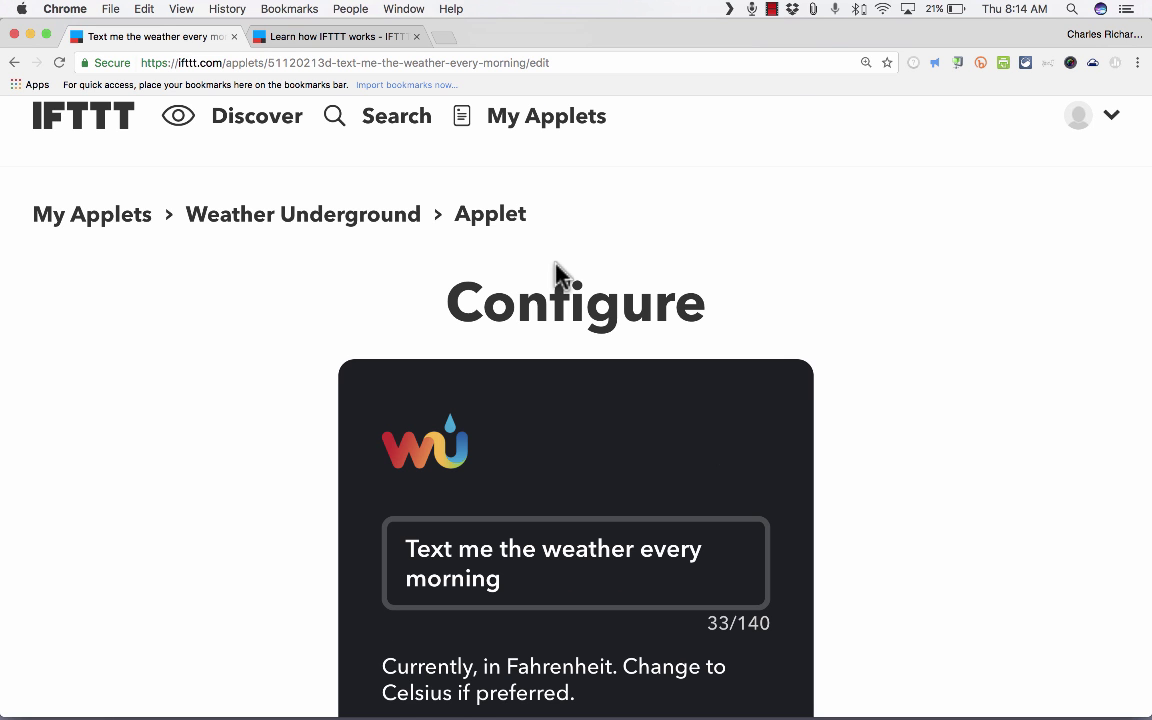
{"action": "left_click", "coordinate": [565, 128]}
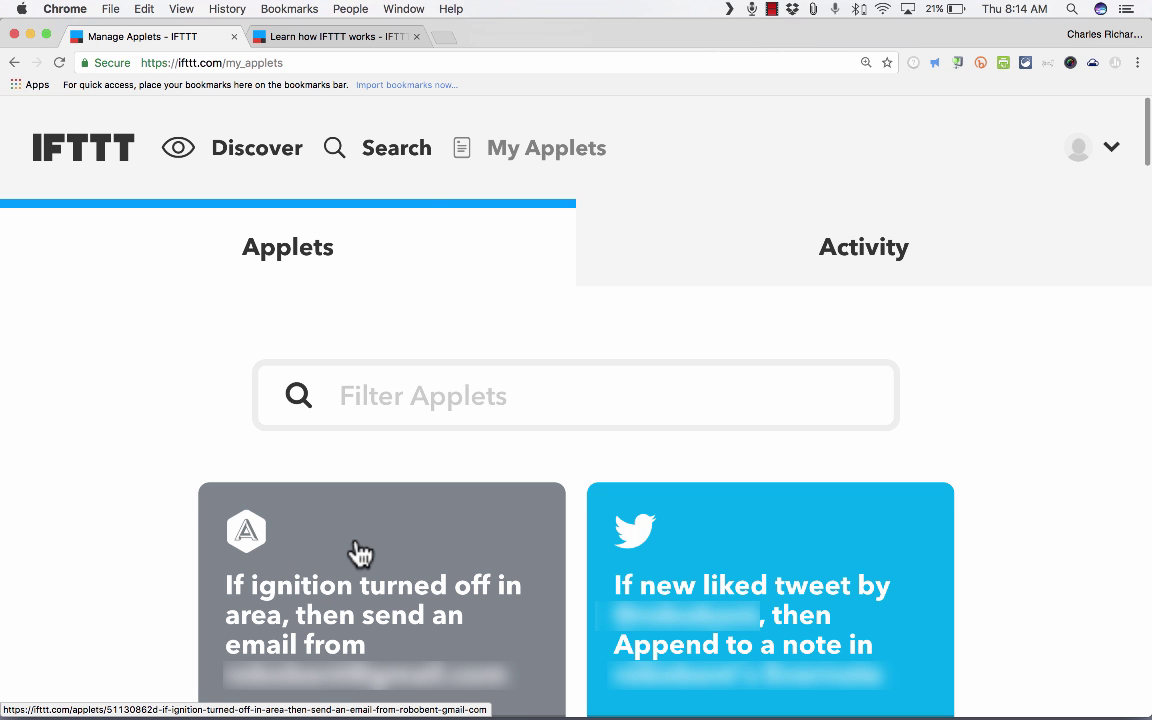
{"action": "left_click", "coordinate": [355, 550]}
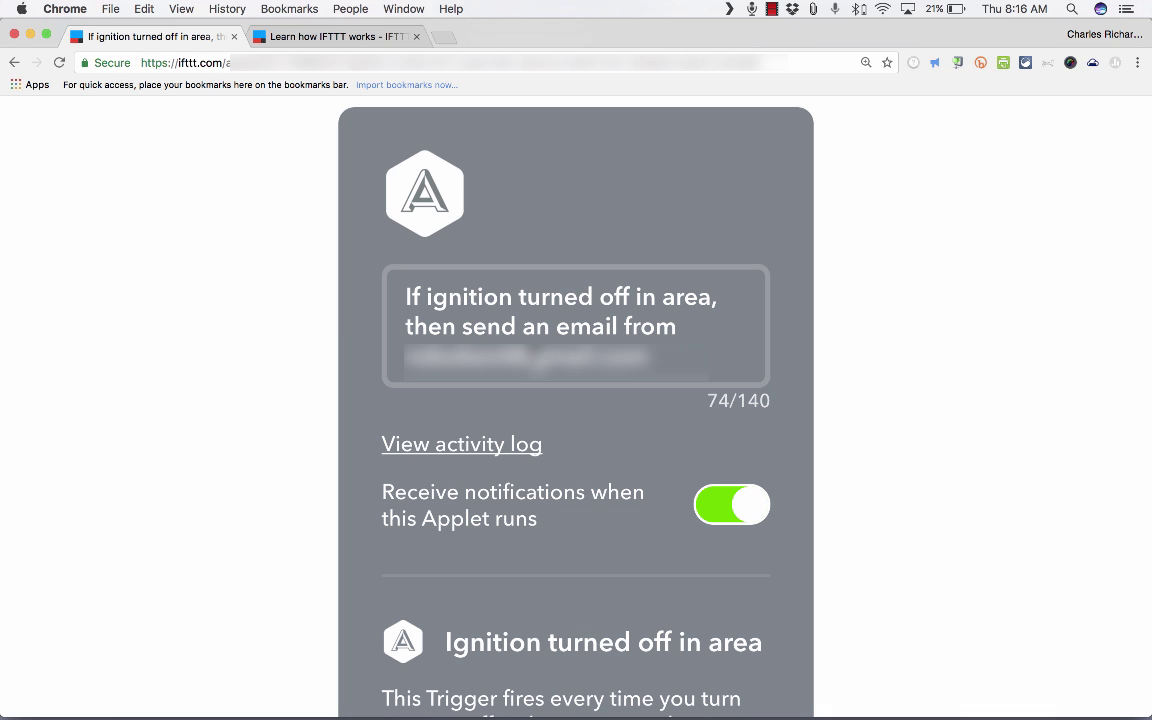
Look over the ignition applet's map and email settings, then start a new applet
{"action": "scroll", "coordinate": [684, 252], "scroll_direction": "down", "scroll_amount": 10}
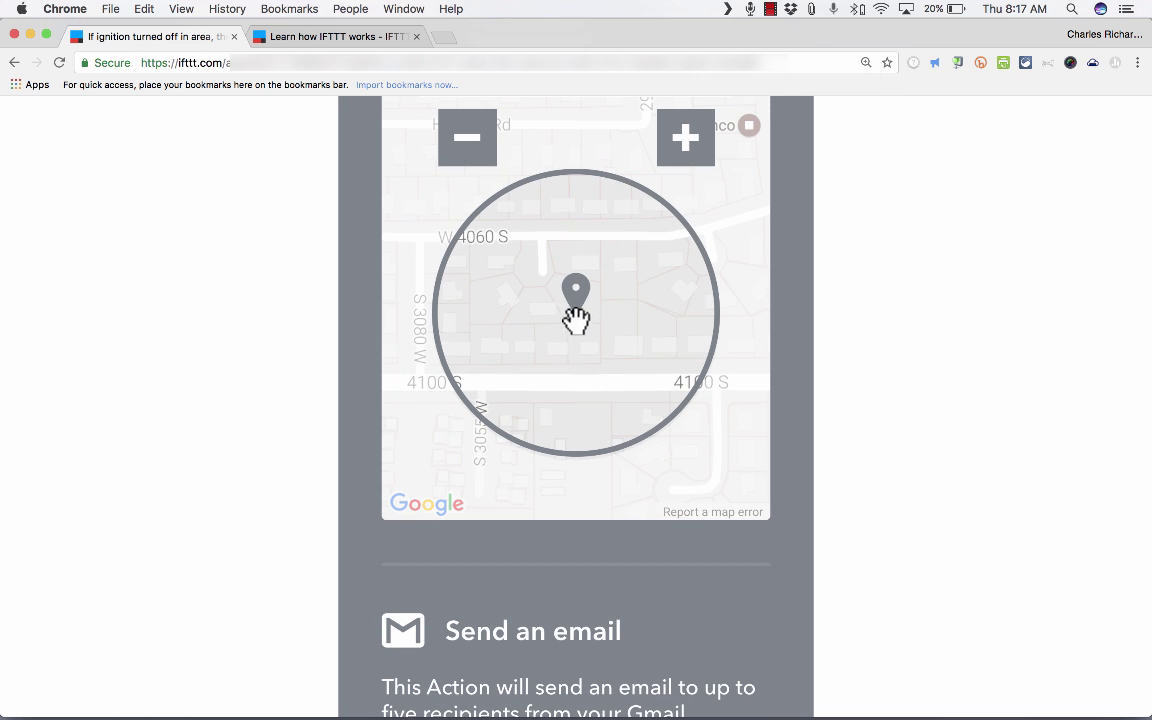
{"action": "scroll", "coordinate": [623, 335], "scroll_direction": "down", "scroll_amount": 5}
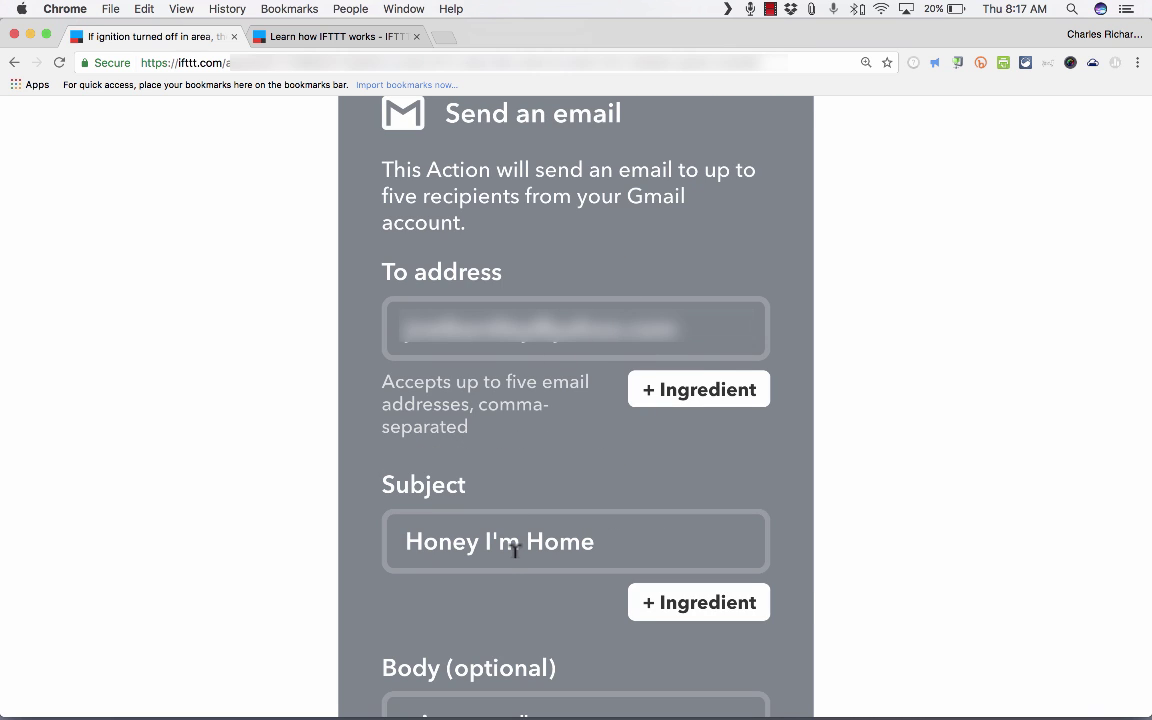
{"action": "scroll", "coordinate": [270, 244], "scroll_direction": "up", "scroll_amount": 15}
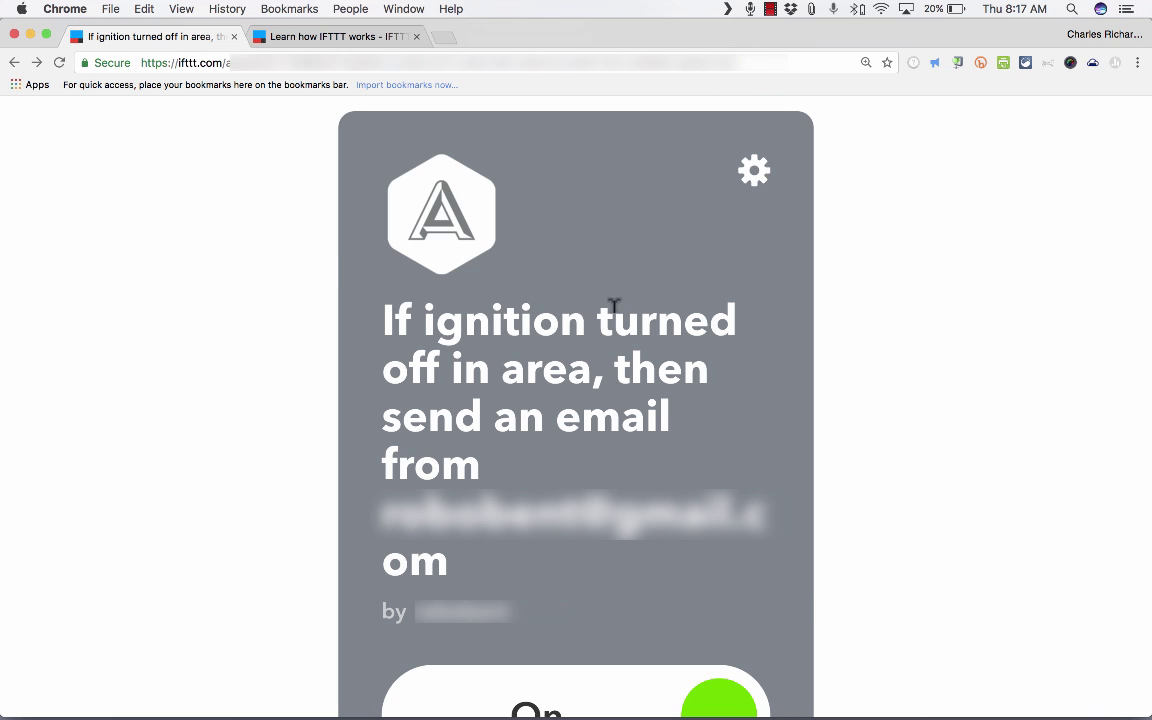
{"action": "scroll", "coordinate": [520, 415], "scroll_direction": "up", "scroll_amount": 3}
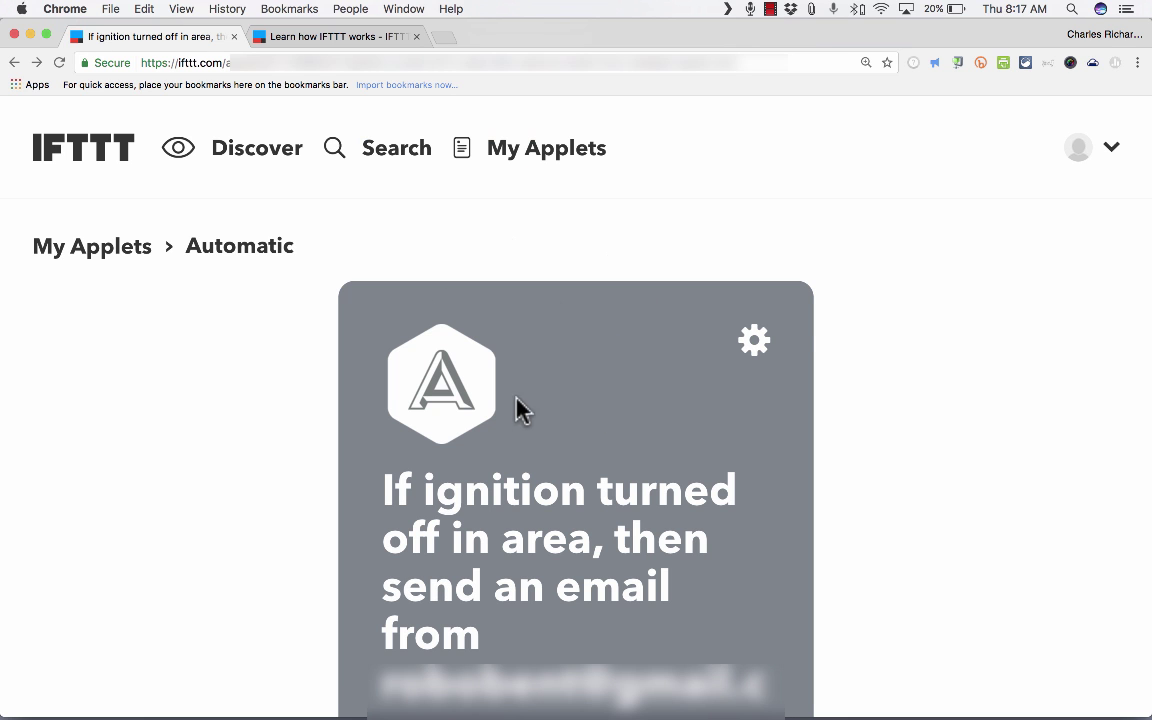
{"action": "left_click", "coordinate": [548, 170]}
{"action": "left_click", "coordinate": [1049, 314]}
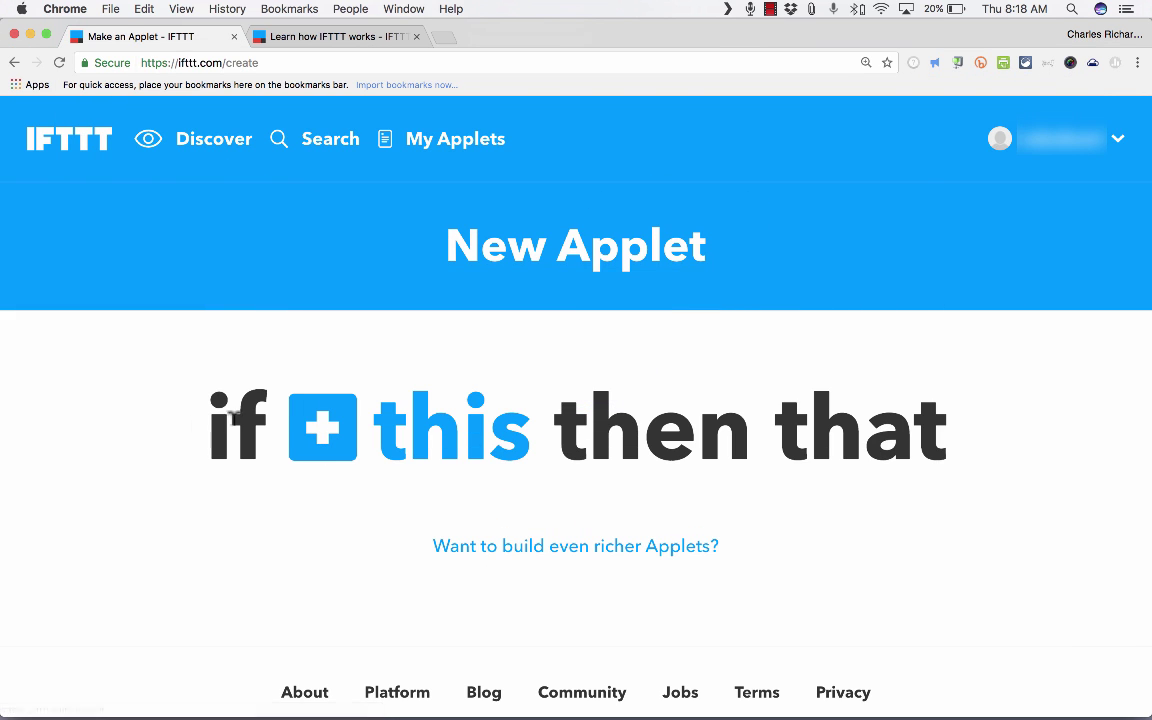
Search trigger services for 'wemo' at 150% zoom, open WeMo Insight Switch, then go back
{"action": "left_click", "coordinate": [316, 443]}
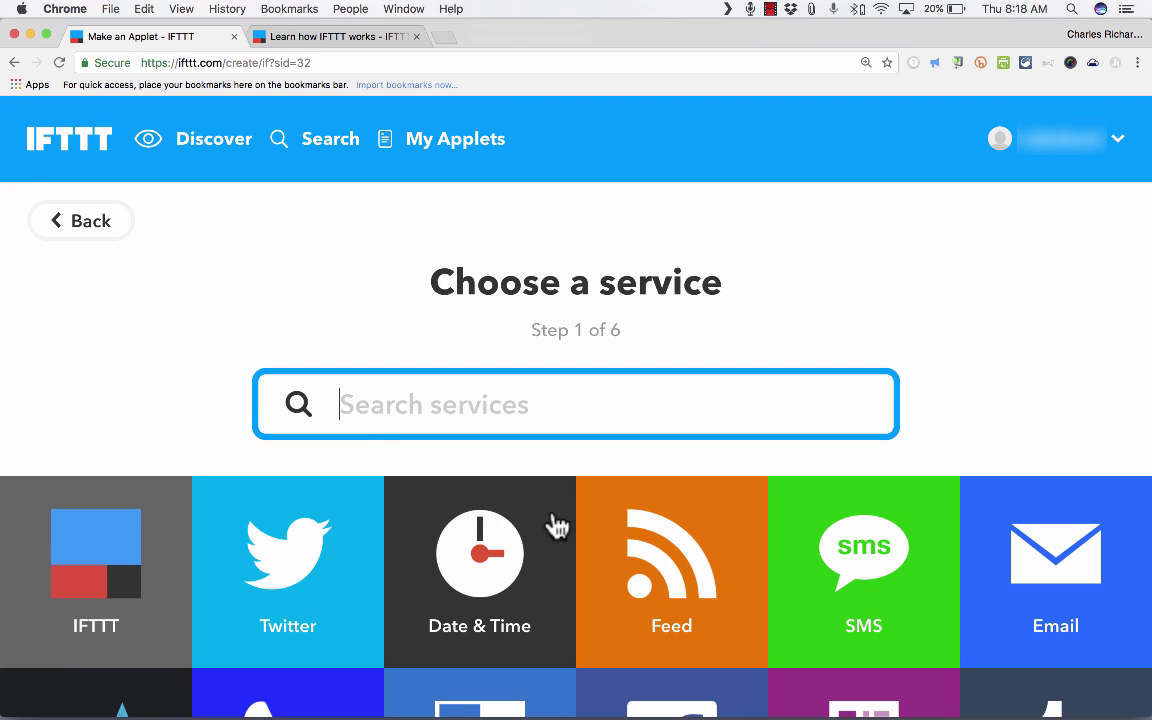
{"action": "type", "text": "wemo"}
{"action": "key", "text": "super+equal"}
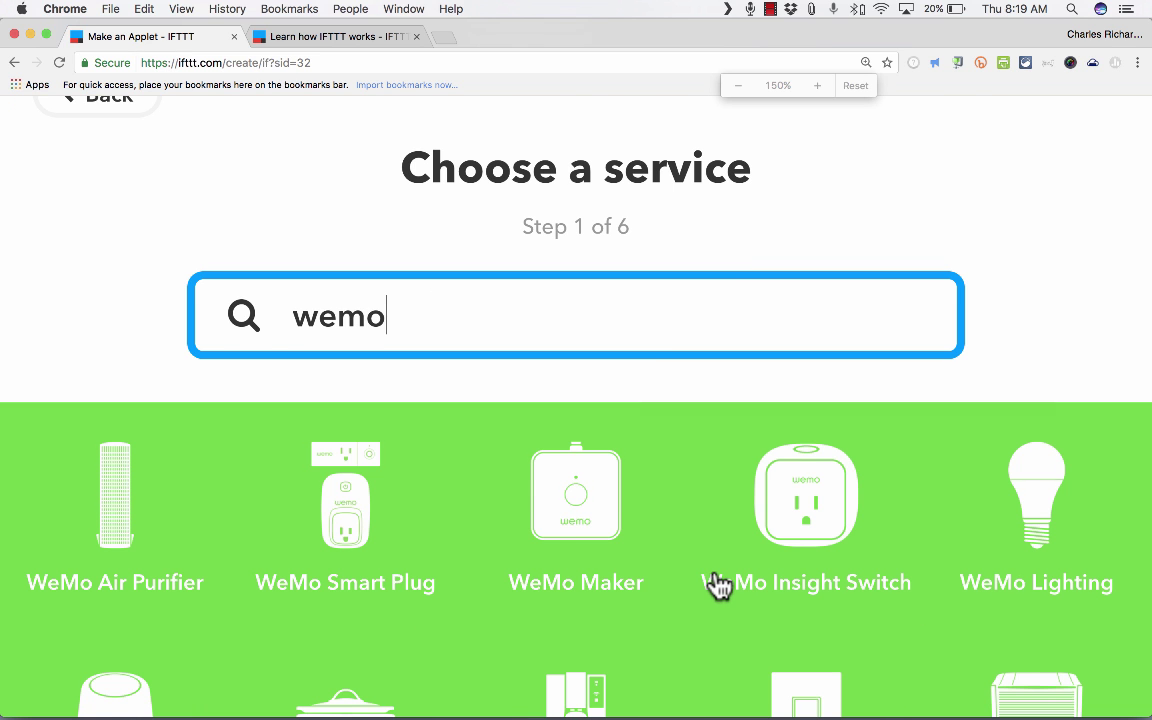
{"action": "scroll", "coordinate": [716, 585], "scroll_direction": "down", "scroll_amount": 3}
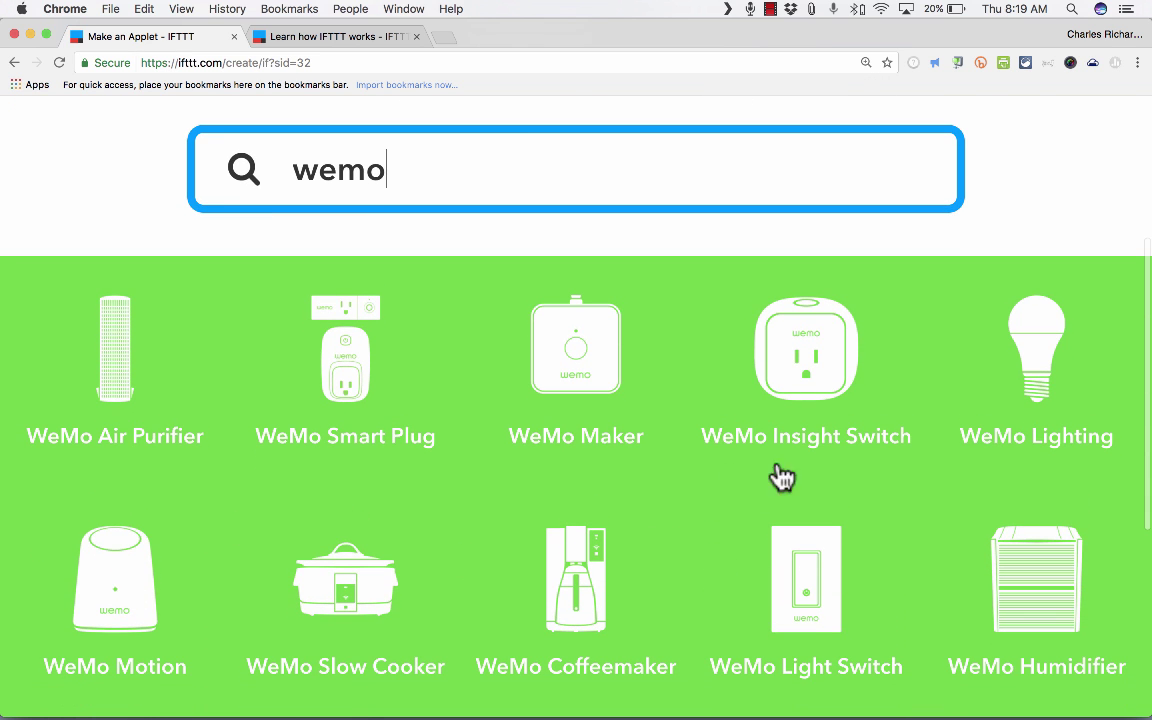
{"action": "scroll", "coordinate": [768, 366], "scroll_direction": "down", "scroll_amount": 2}
{"action": "scroll", "coordinate": [765, 368], "scroll_direction": "down", "scroll_amount": 3}
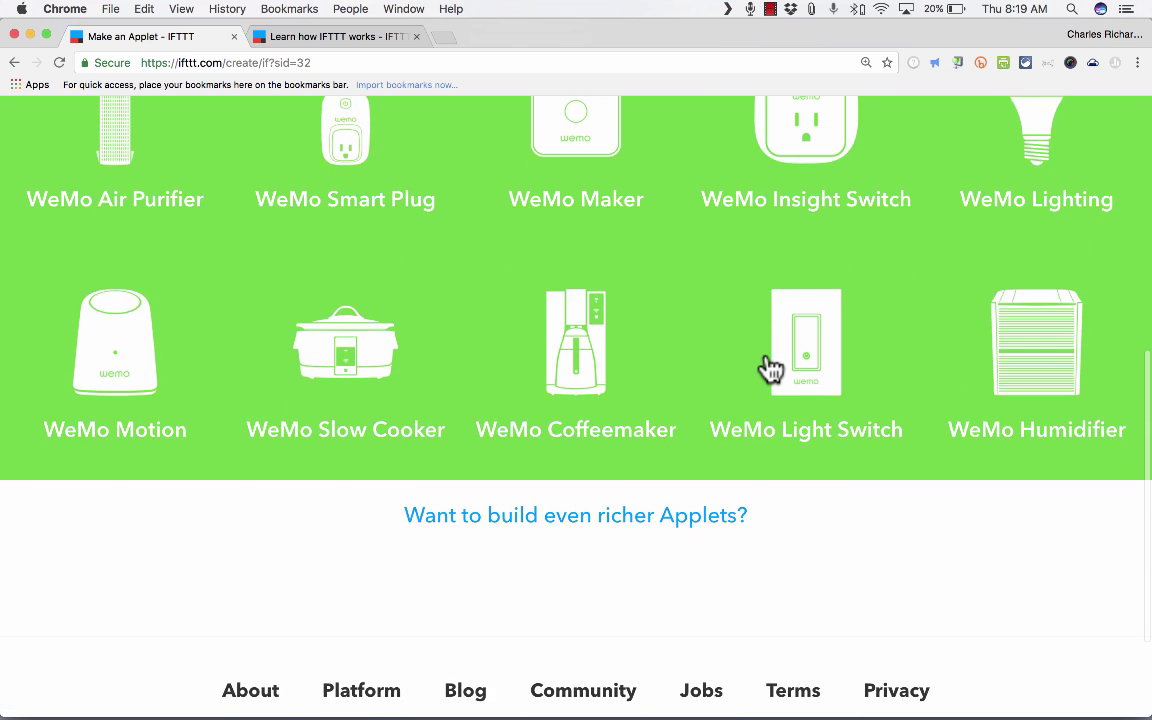
{"action": "scroll", "coordinate": [761, 368], "scroll_direction": "up", "scroll_amount": 4}
{"action": "left_click", "coordinate": [784, 344]}
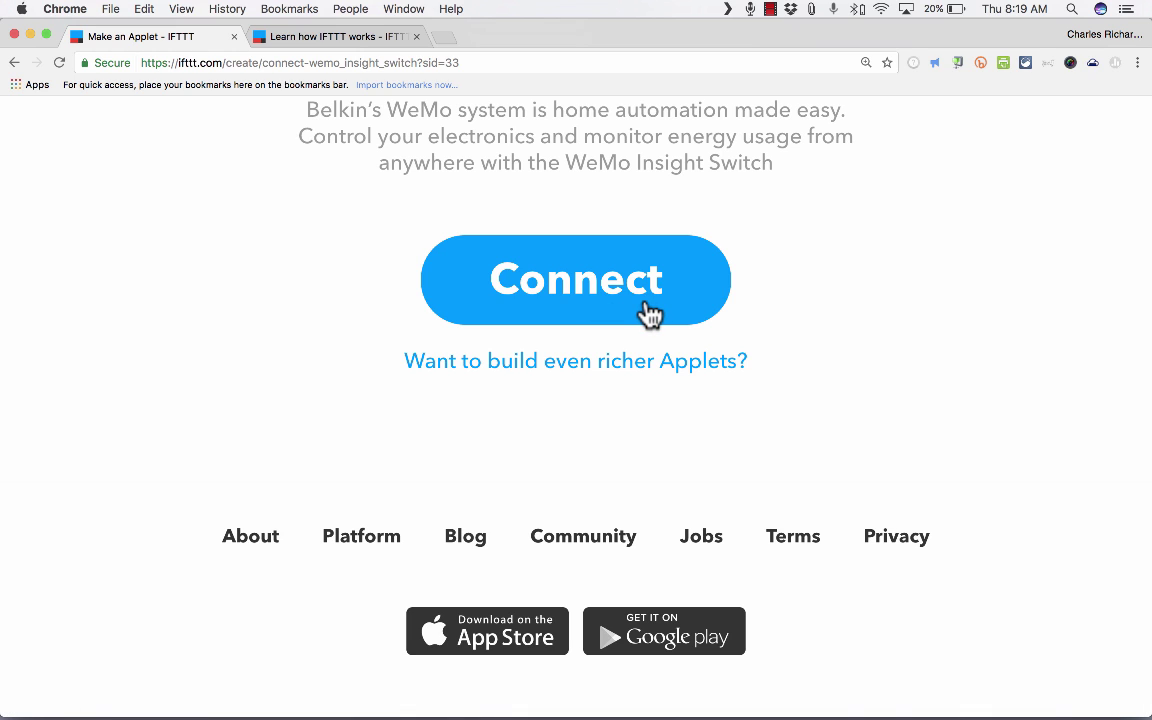
{"action": "left_click", "coordinate": [14, 62]}
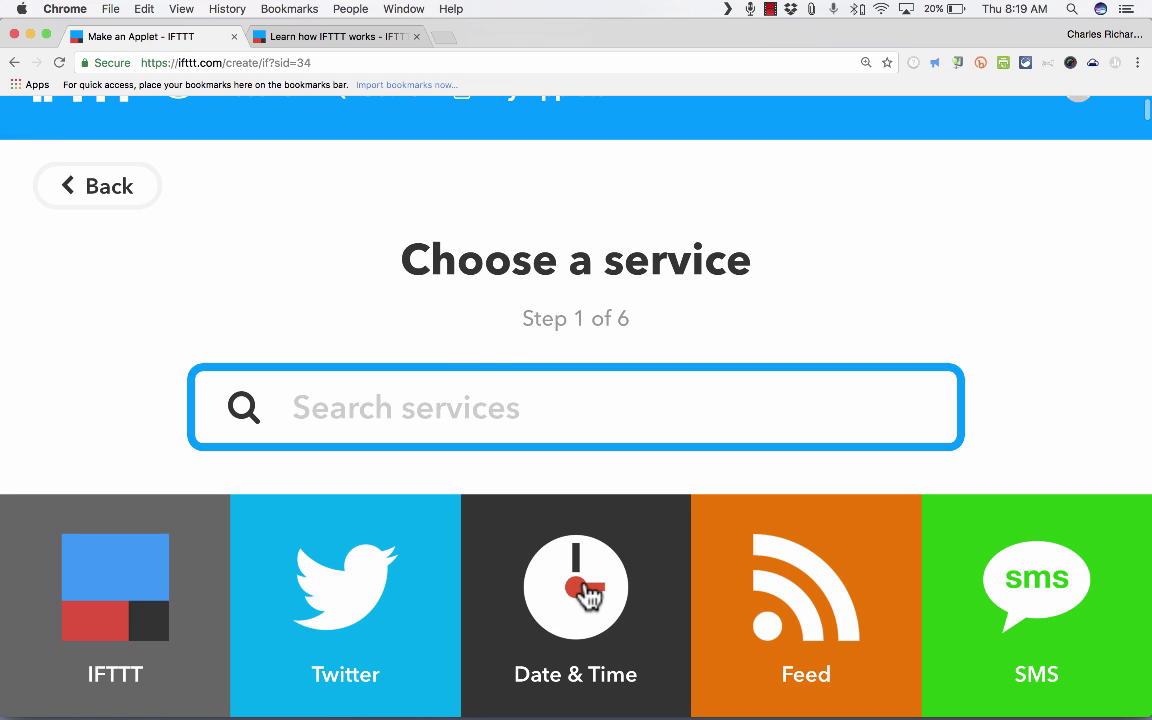
Create a Date & Time every-day trigger firing at 11:45 AM
{"action": "left_click", "coordinate": [590, 593]}
{"action": "scroll", "coordinate": [507, 470], "scroll_direction": "down", "scroll_amount": 5}
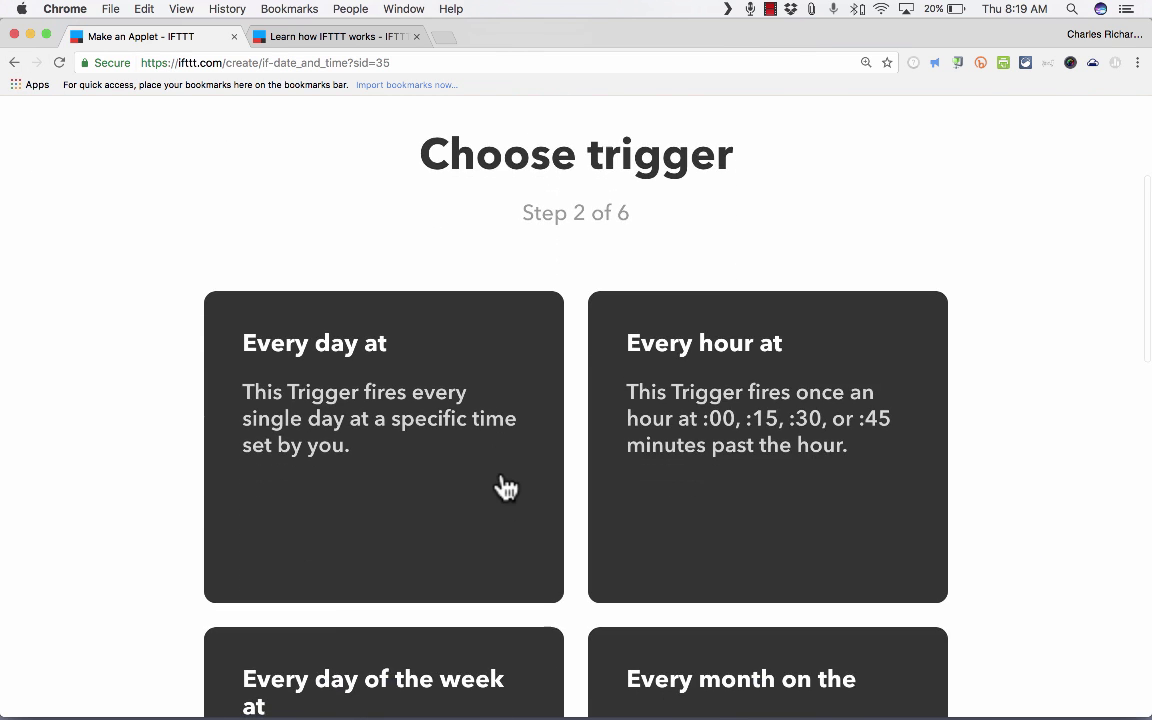
{"action": "left_click", "coordinate": [507, 487]}
{"action": "left_click", "coordinate": [488, 262]}
{"action": "left_click", "coordinate": [476, 249]}
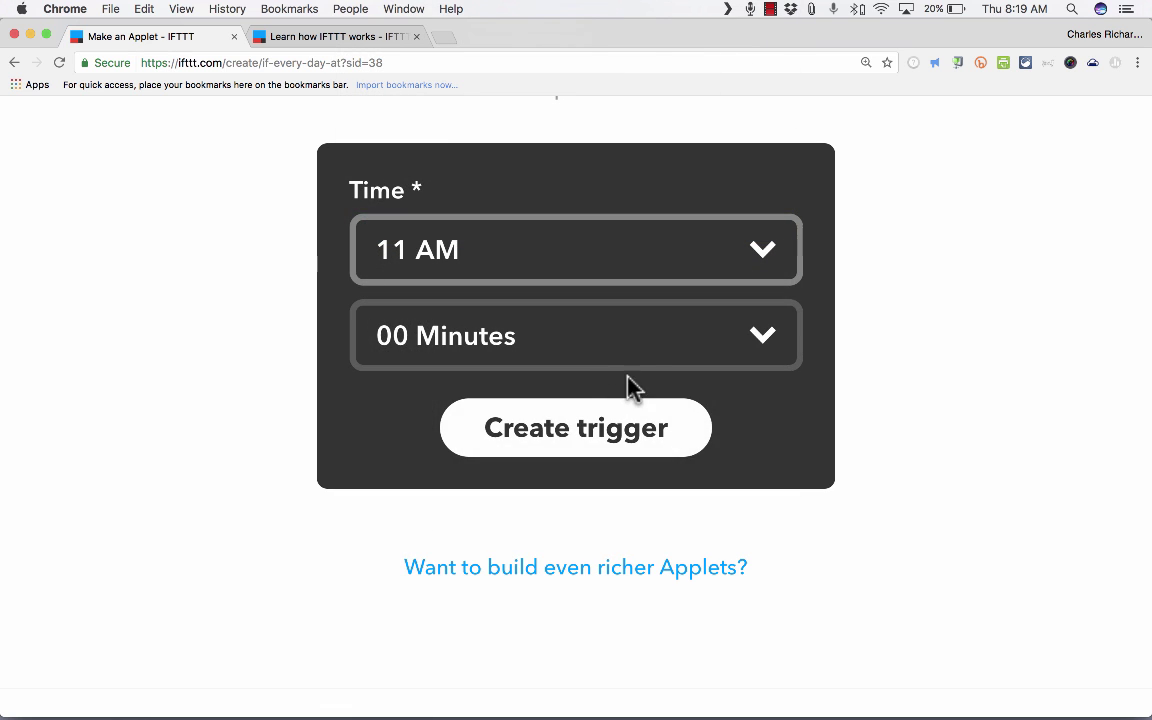
{"action": "left_click", "coordinate": [630, 350]}
{"action": "left_click", "coordinate": [496, 455]}
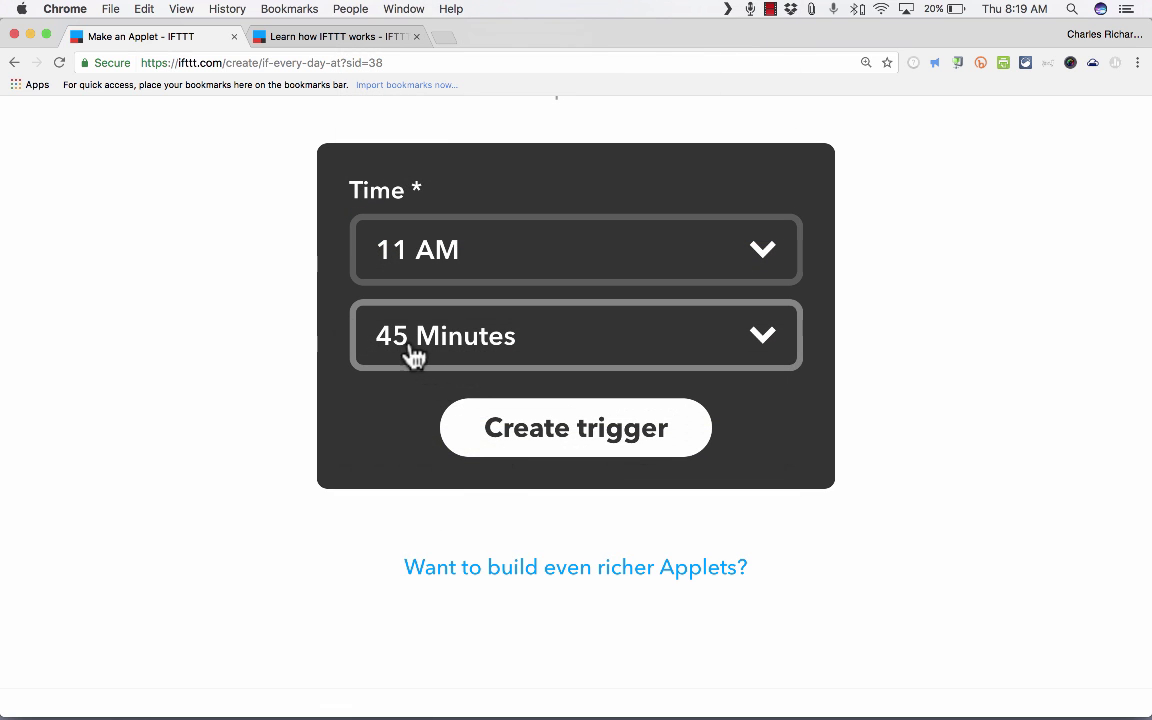
{"action": "left_click", "coordinate": [636, 435]}
Search the action services for 'wemo' and browse the WeMo results
{"action": "left_click", "coordinate": [556, 216]}
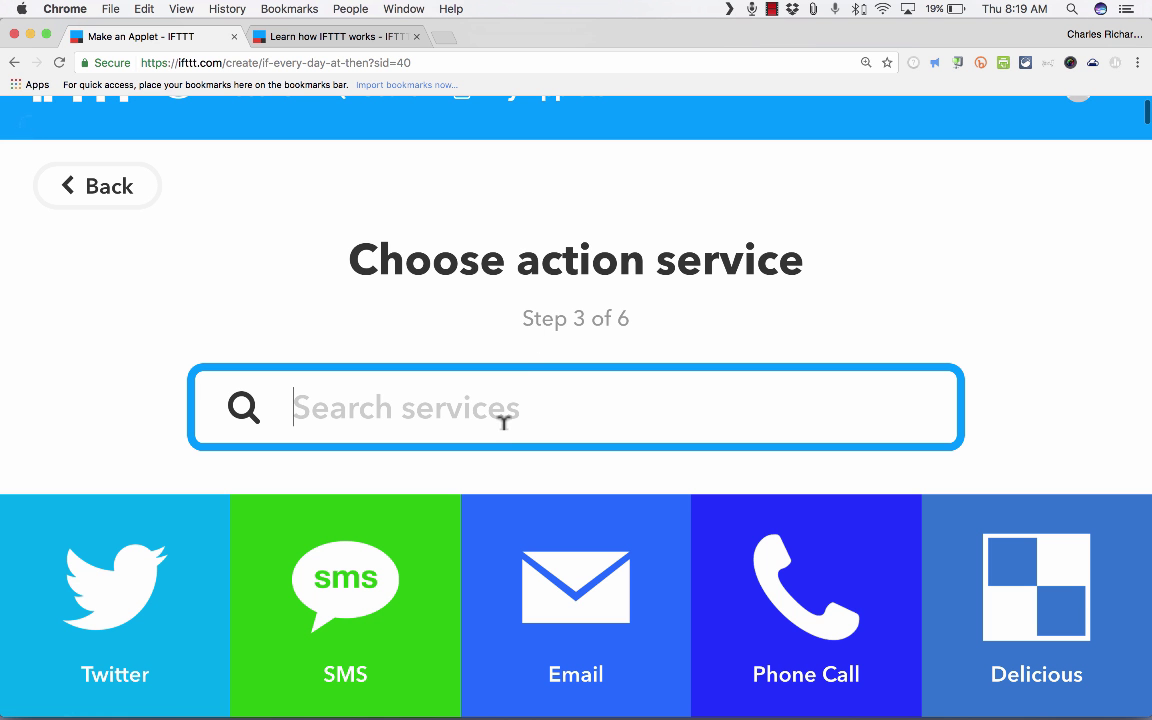
{"action": "type", "text": "wemo"}
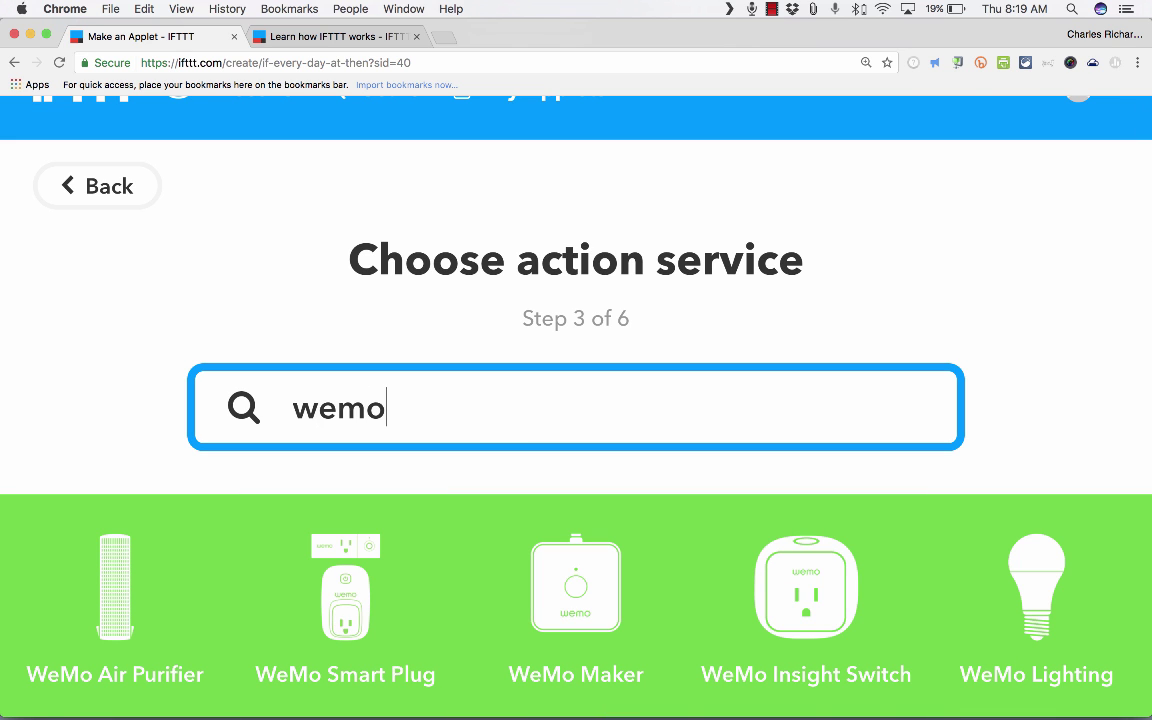
{"action": "scroll", "coordinate": [820, 626], "scroll_direction": "down", "scroll_amount": 3}
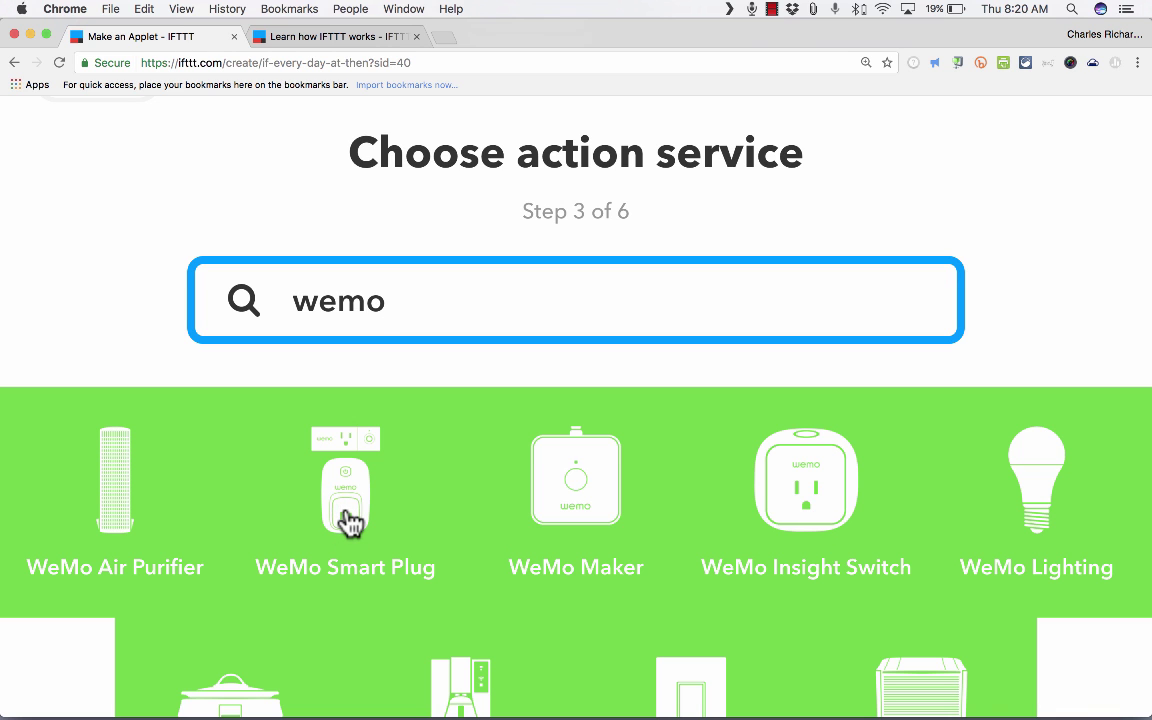
{"action": "scroll", "coordinate": [560, 463], "scroll_direction": "down", "scroll_amount": 4}
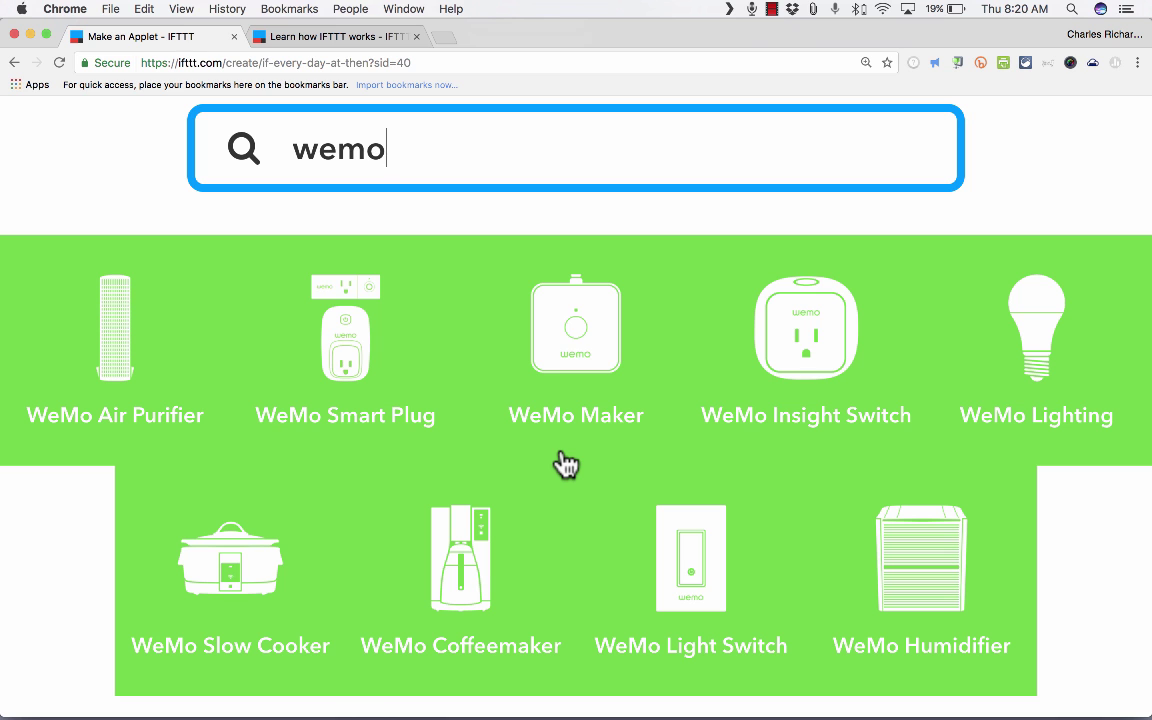
{"action": "scroll", "coordinate": [300, 280], "scroll_direction": "up", "scroll_amount": 2}
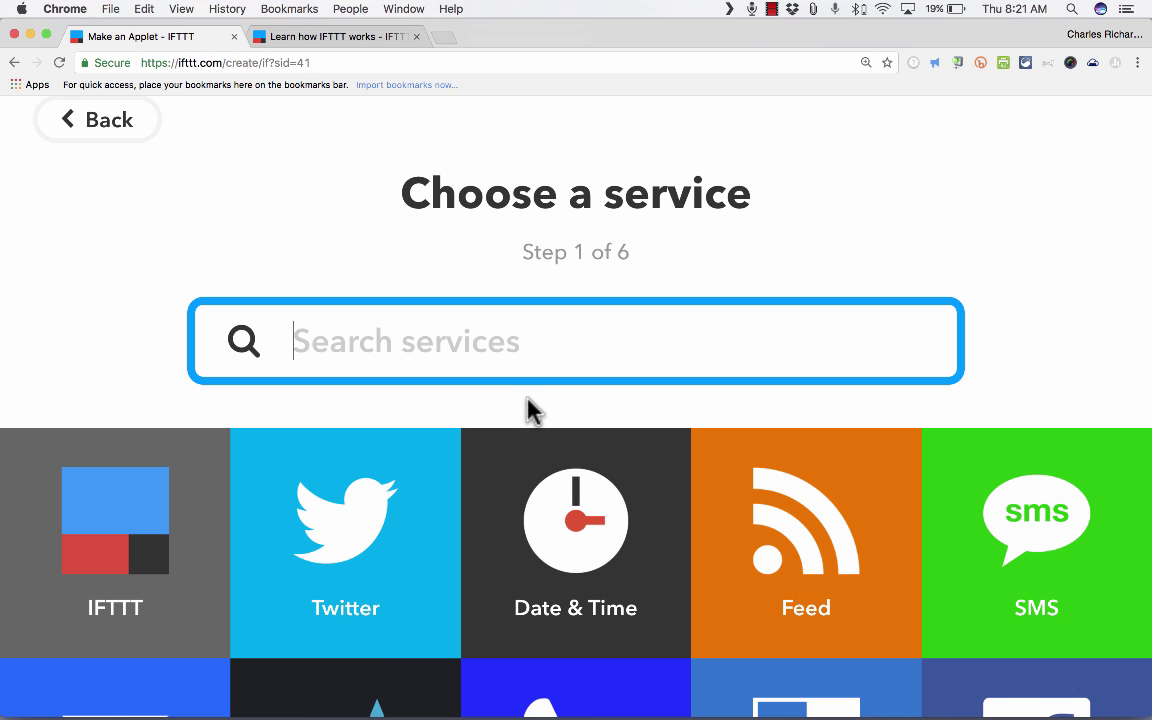
Pick Amazon Alexa as the trigger service and browse its triggers, like 'Say a specific phrase'
{"action": "type", "text": "alex"}
{"action": "left_click", "coordinate": [616, 598]}
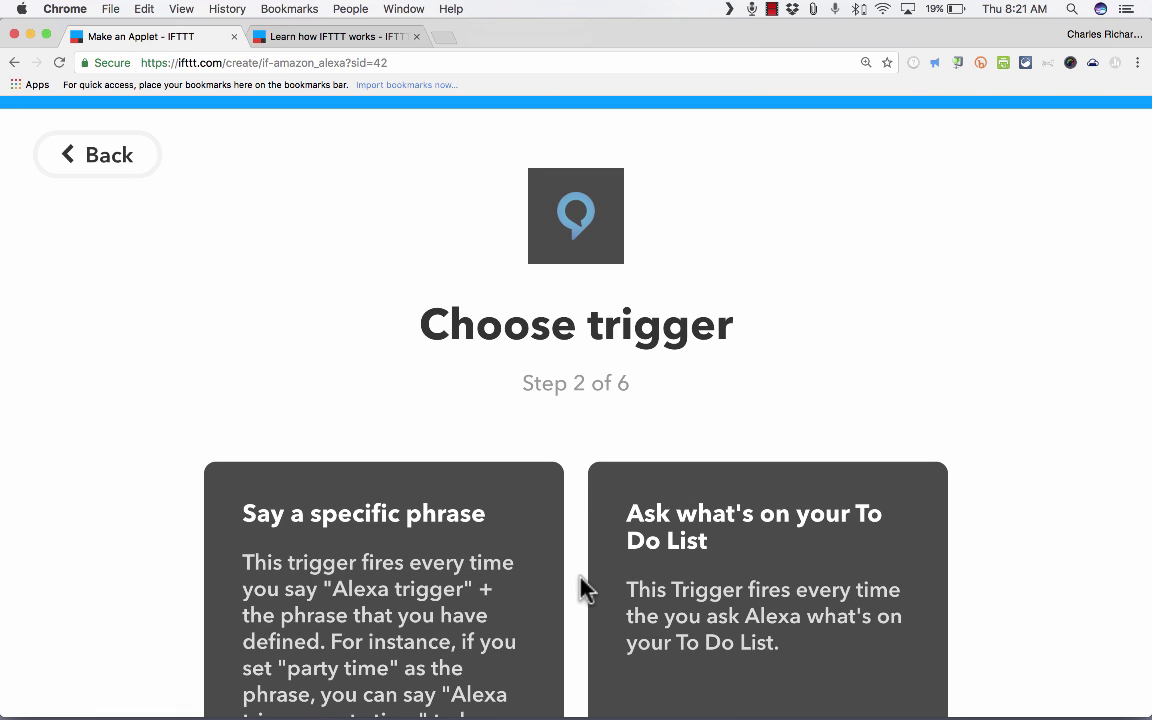
{"action": "scroll", "coordinate": [584, 590], "scroll_direction": "down", "scroll_amount": 3}
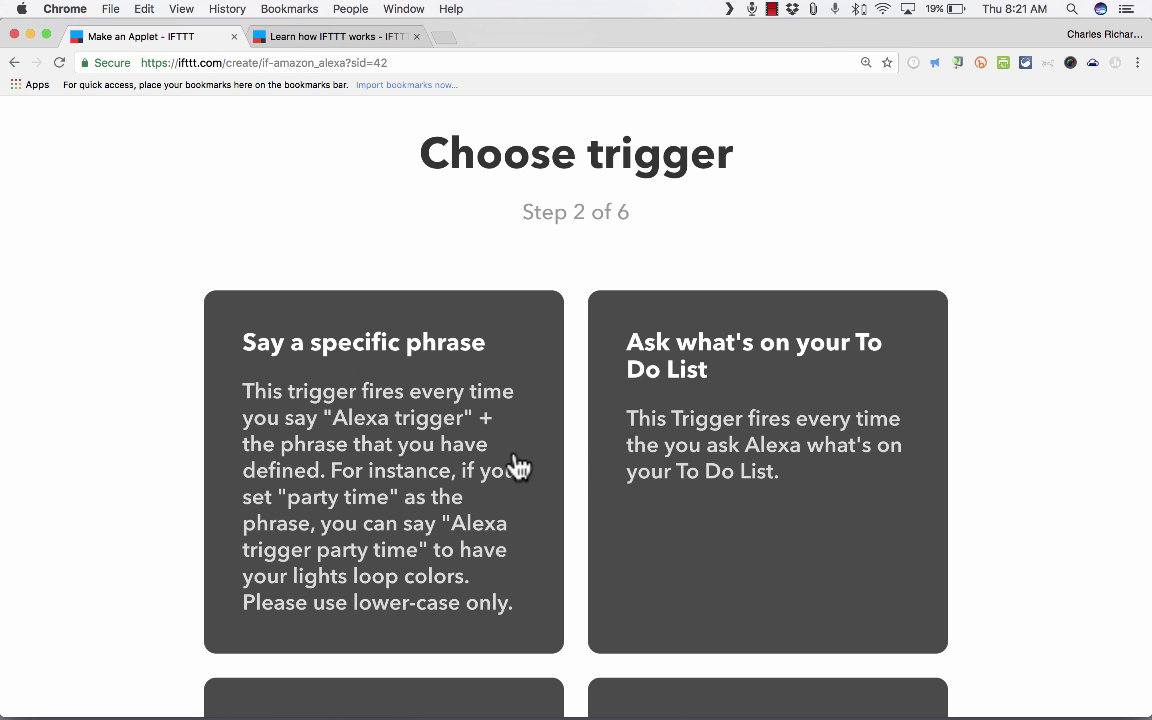
{"action": "scroll", "coordinate": [515, 466], "scroll_direction": "down", "scroll_amount": 3}
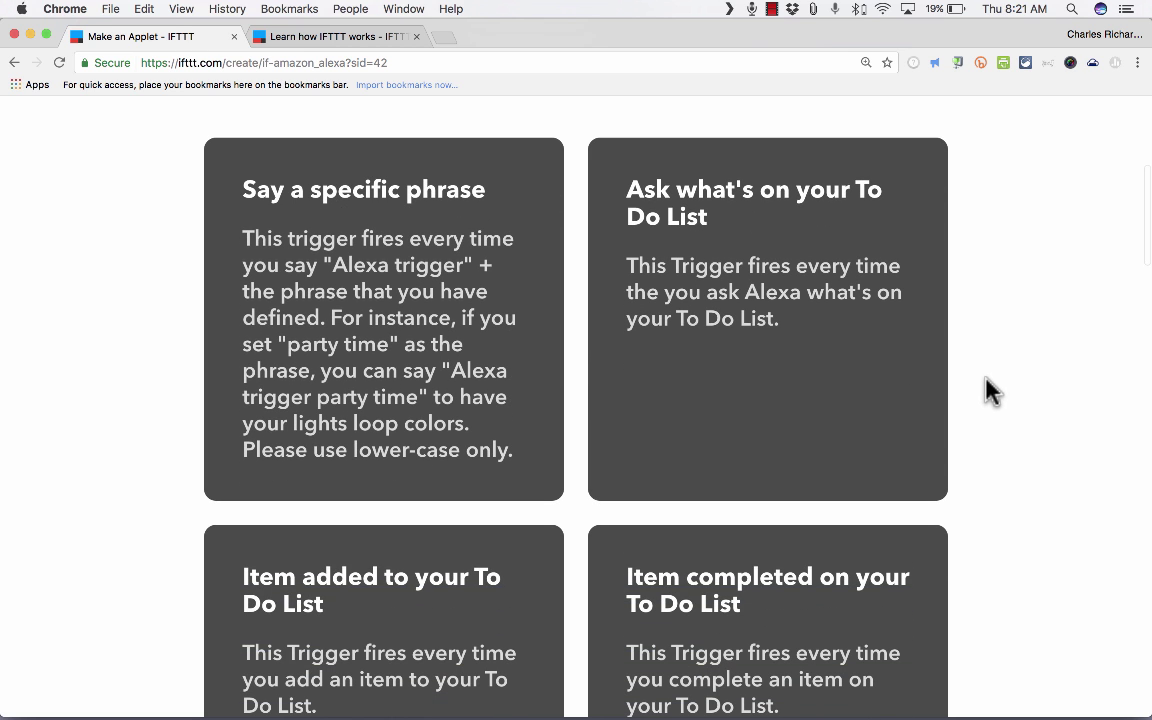
{"action": "scroll", "coordinate": [984, 378], "scroll_direction": "down", "scroll_amount": 8}
{"action": "scroll", "coordinate": [986, 390], "scroll_direction": "down", "scroll_amount": 5}
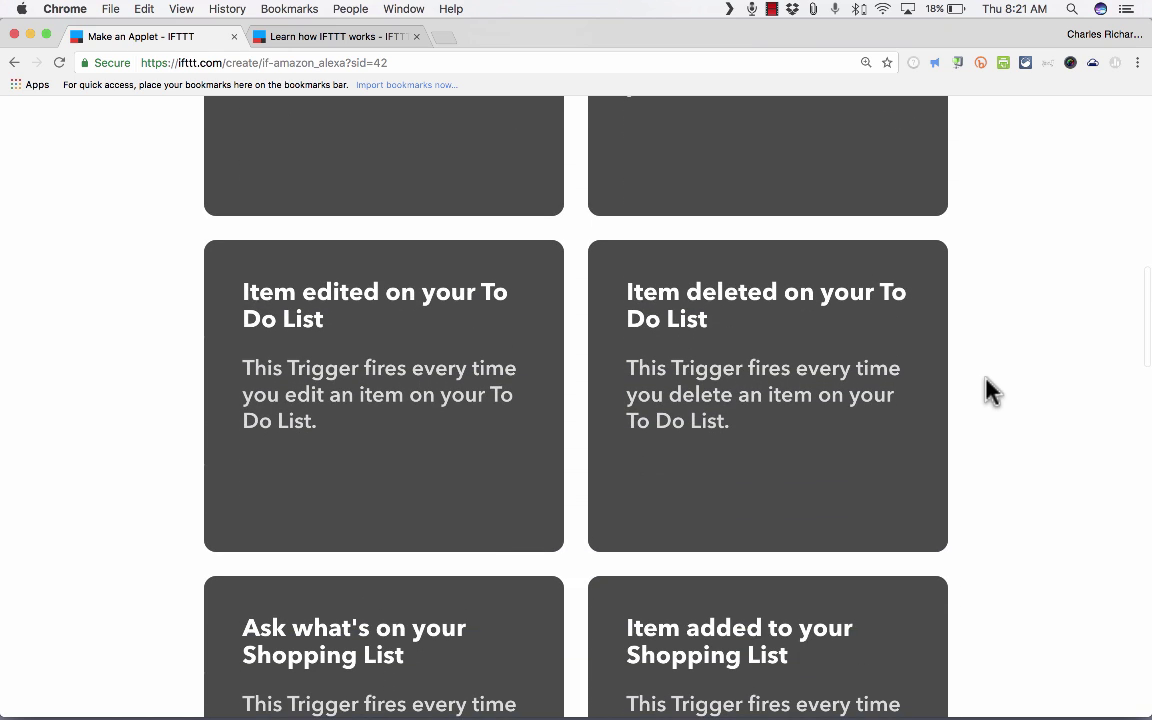
{"action": "scroll", "coordinate": [985, 378], "scroll_direction": "up", "scroll_amount": 15}
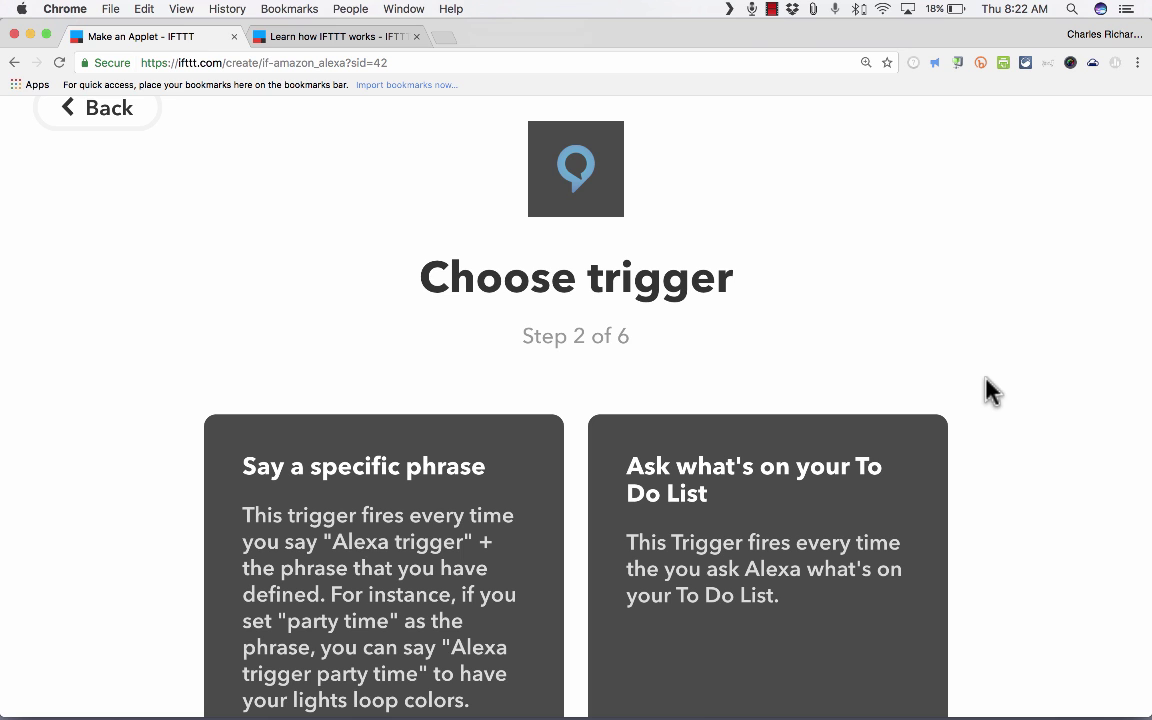
{"action": "scroll", "coordinate": [777, 365], "scroll_direction": "up", "scroll_amount": 2}
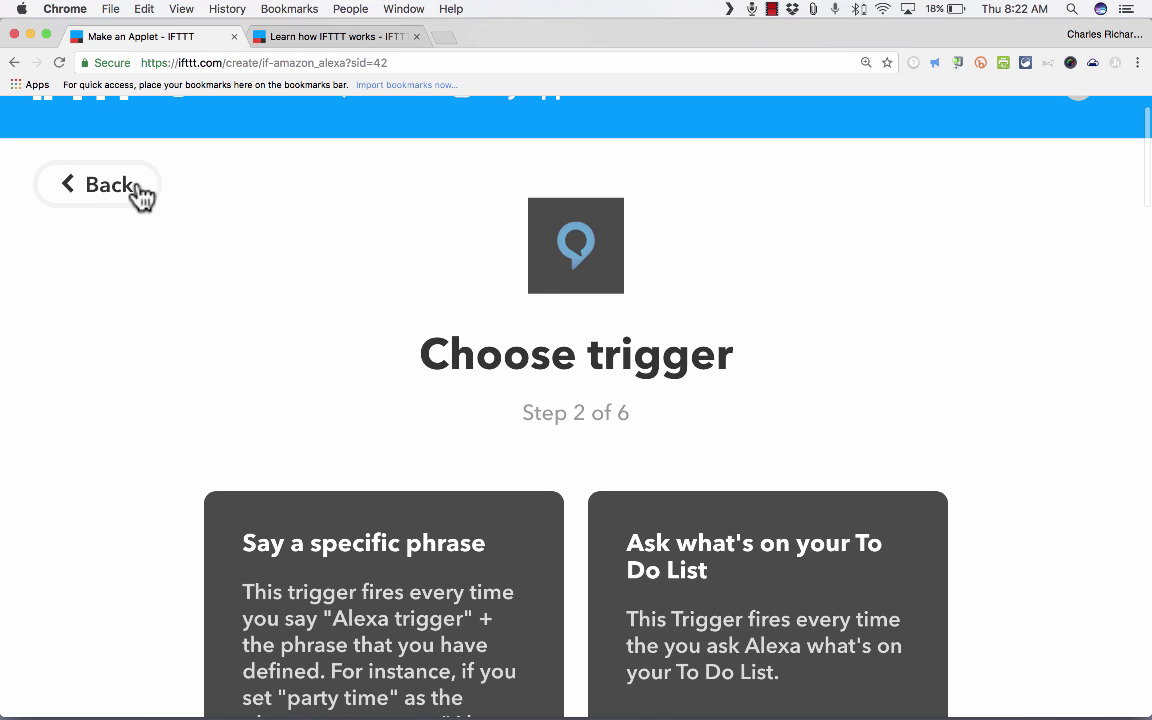
Return to Choose a service and scroll through the entire grid of service tiles
{"action": "left_click", "coordinate": [116, 195]}
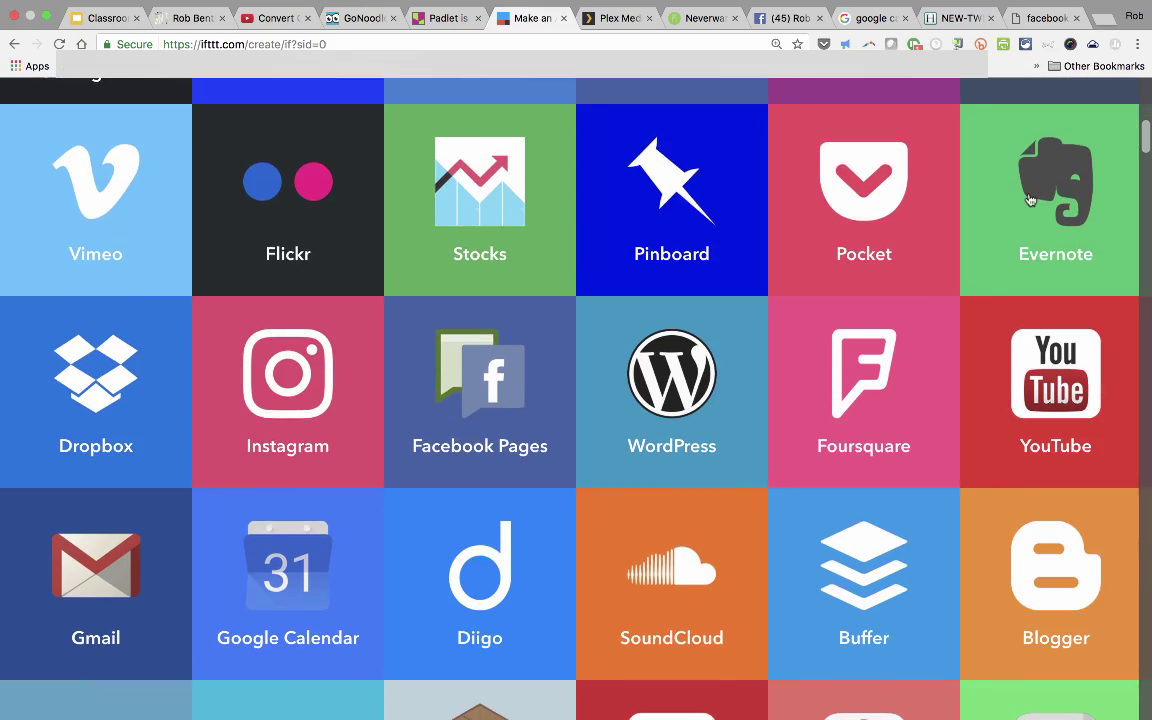
{"action": "scroll", "coordinate": [1030, 198], "scroll_direction": "down", "scroll_amount": 3}
{"action": "scroll", "coordinate": [1033, 201], "scroll_direction": "down", "scroll_amount": 5}
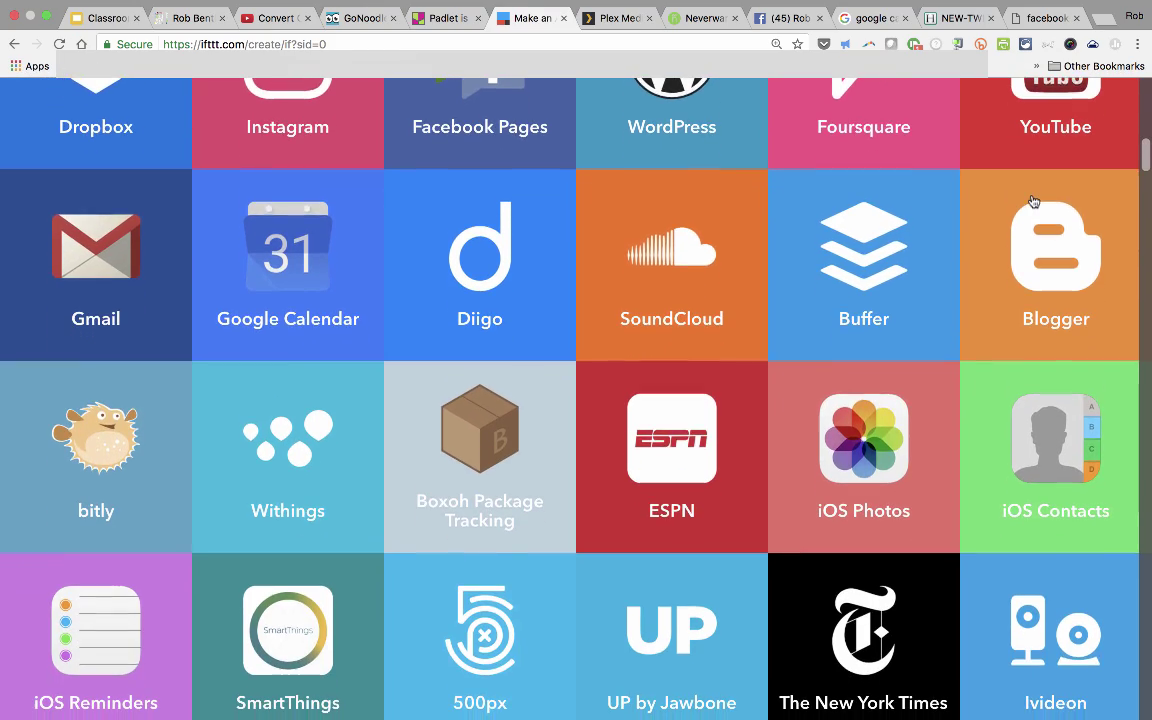
{"action": "scroll", "coordinate": [1035, 202], "scroll_direction": "down", "scroll_amount": 5}
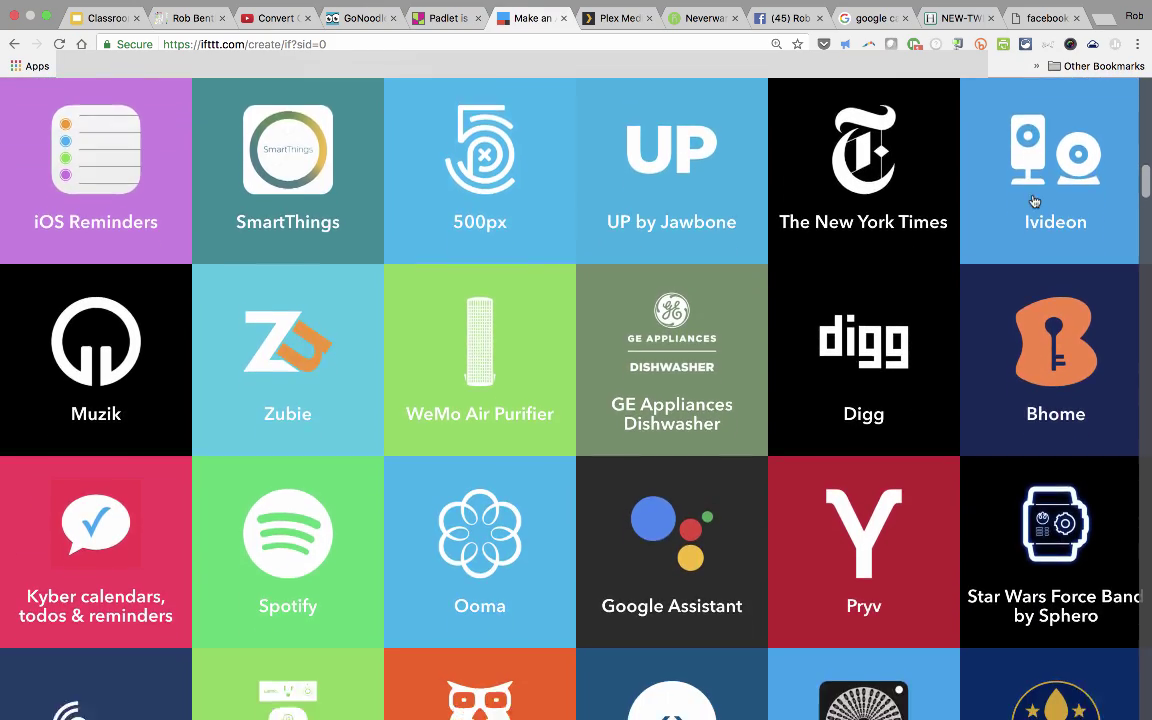
{"action": "scroll", "coordinate": [1035, 202], "scroll_direction": "down", "scroll_amount": 7}
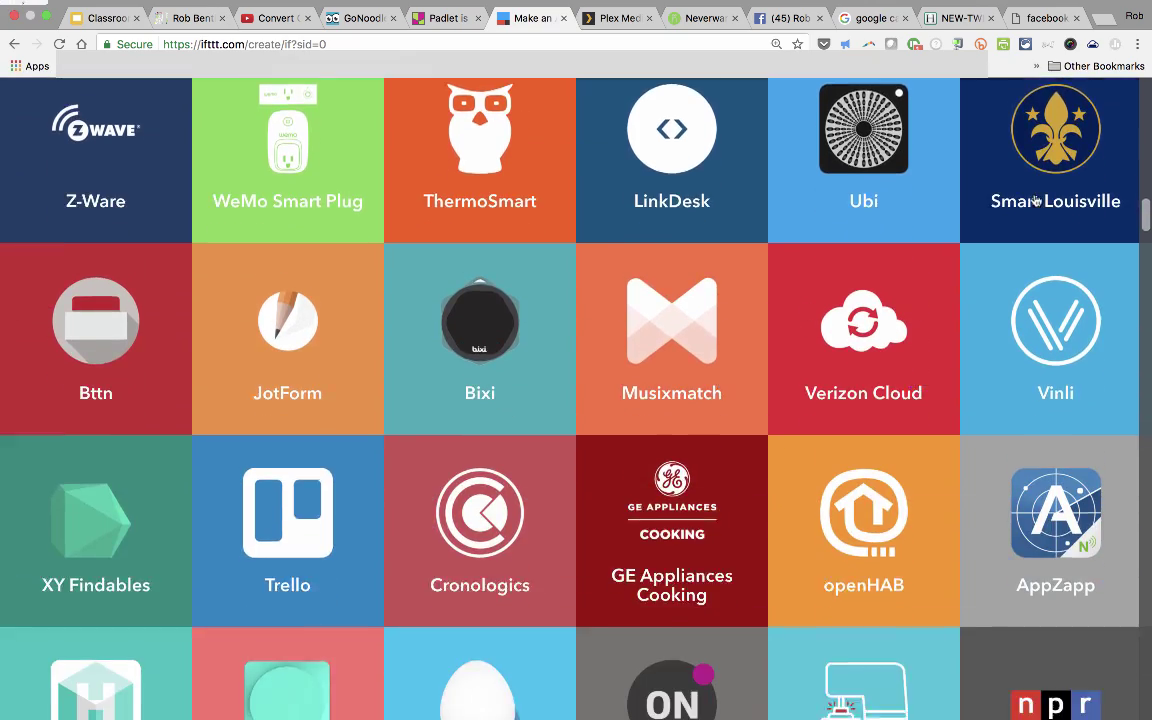
{"action": "scroll", "coordinate": [1035, 201], "scroll_direction": "down", "scroll_amount": 9}
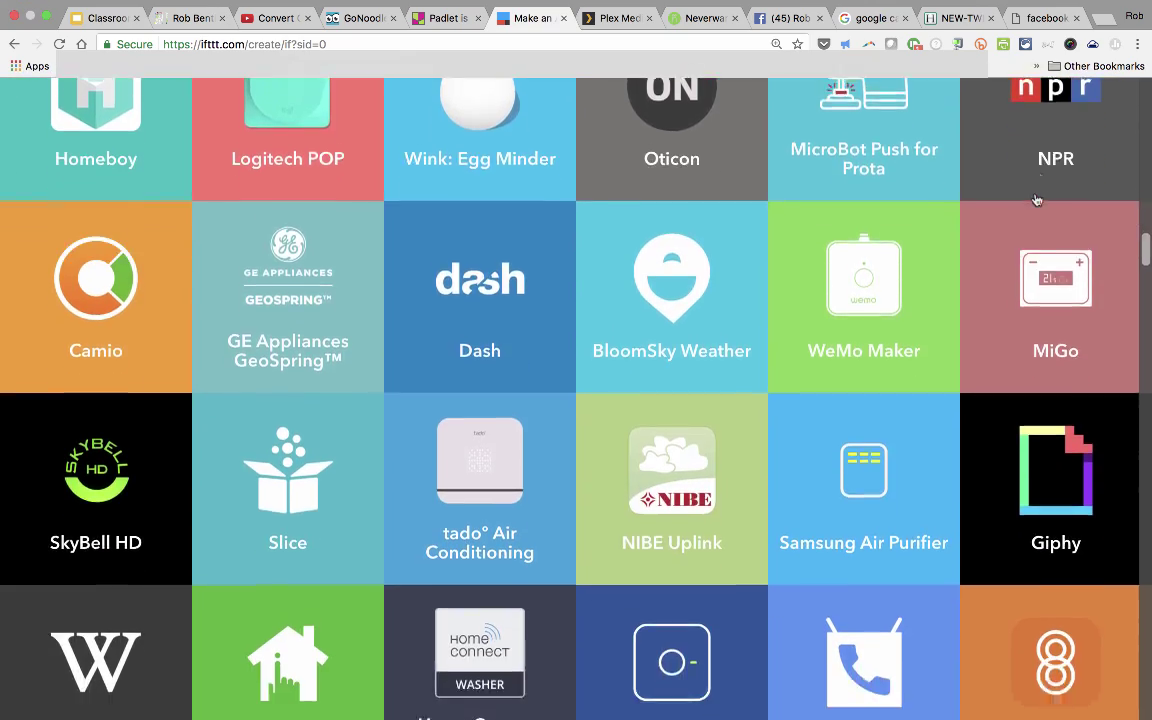
{"action": "scroll", "coordinate": [1037, 200], "scroll_direction": "down", "scroll_amount": 9}
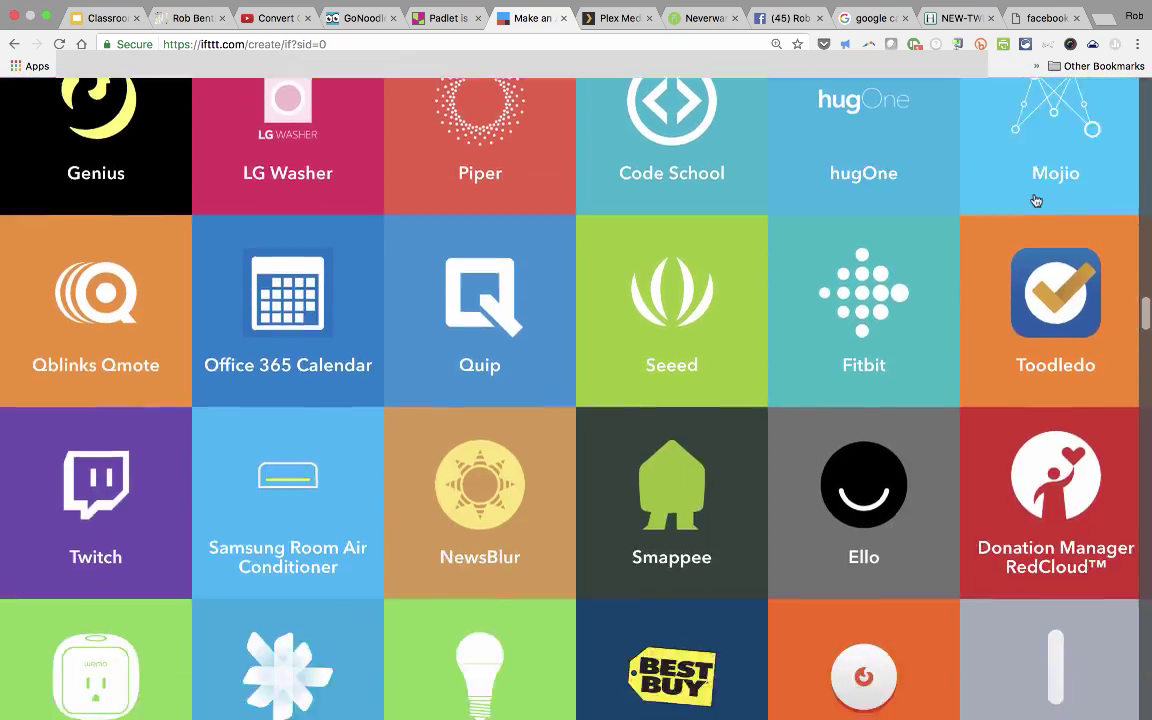
{"action": "scroll", "coordinate": [1032, 201], "scroll_direction": "up", "scroll_amount": 20}
{"action": "scroll", "coordinate": [1032, 201], "scroll_direction": "down", "scroll_amount": 5}
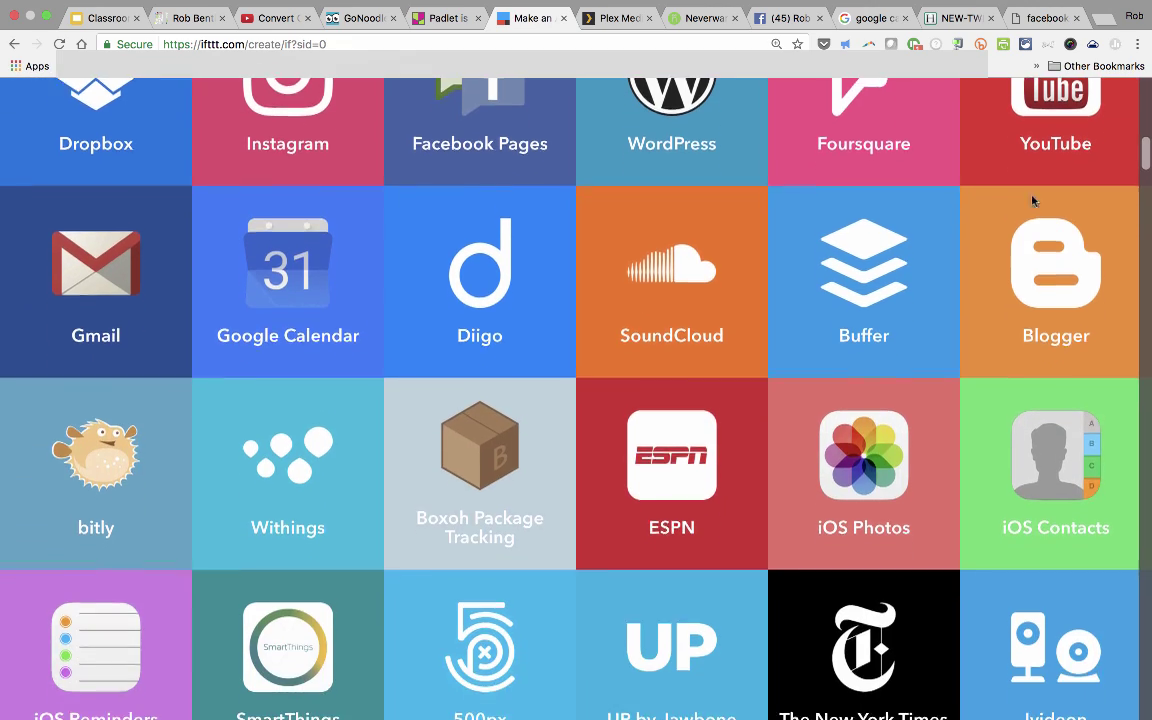
{"action": "scroll", "coordinate": [1035, 202], "scroll_direction": "down", "scroll_amount": 6}
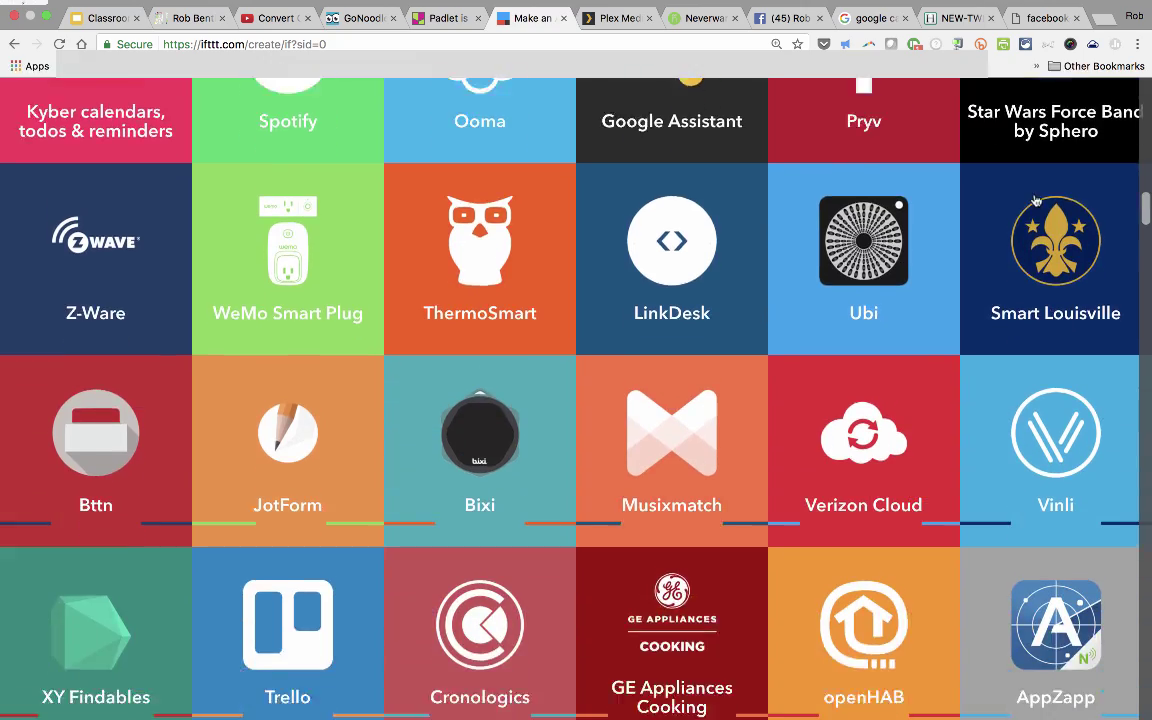
{"action": "scroll", "coordinate": [1036, 202], "scroll_direction": "down", "scroll_amount": 10}
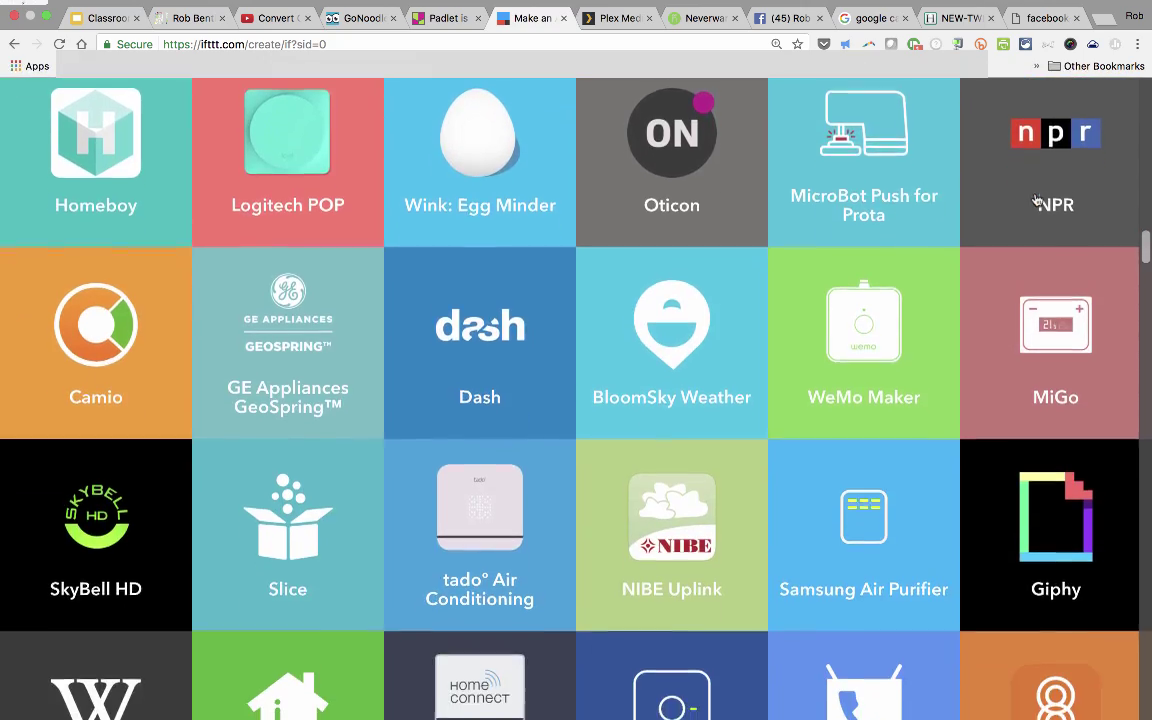
{"action": "scroll", "coordinate": [1036, 202], "scroll_direction": "down", "scroll_amount": 15}
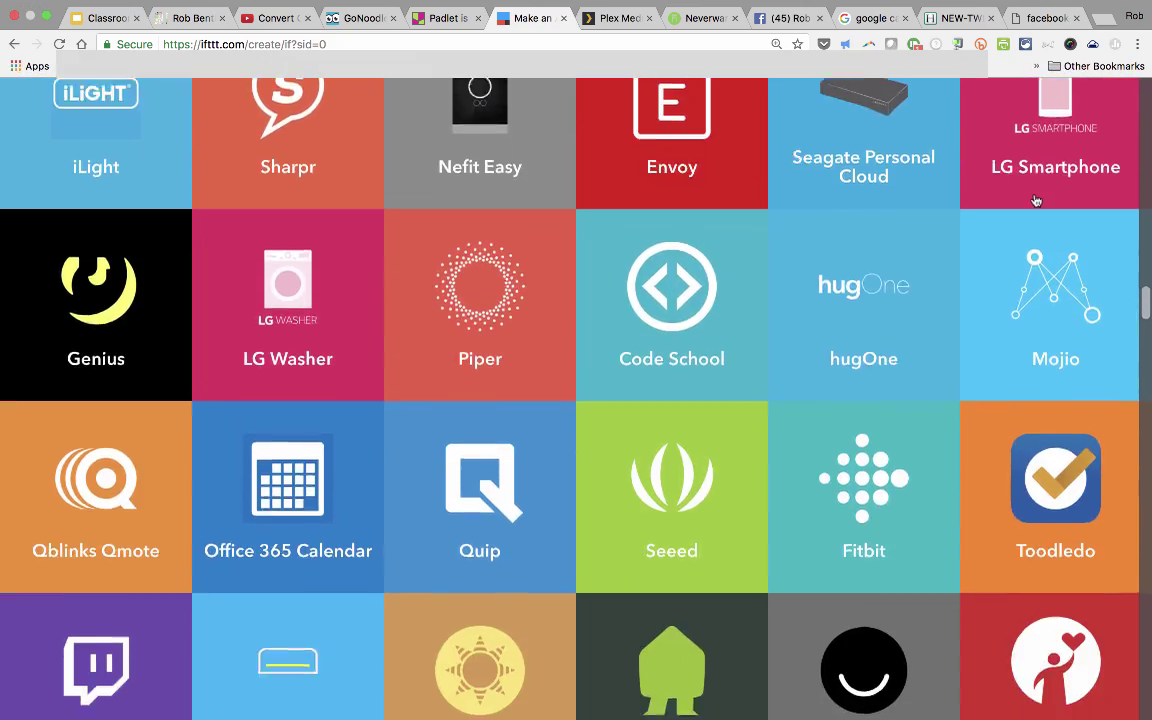
{"action": "scroll", "coordinate": [1036, 199], "scroll_direction": "down", "scroll_amount": 20}
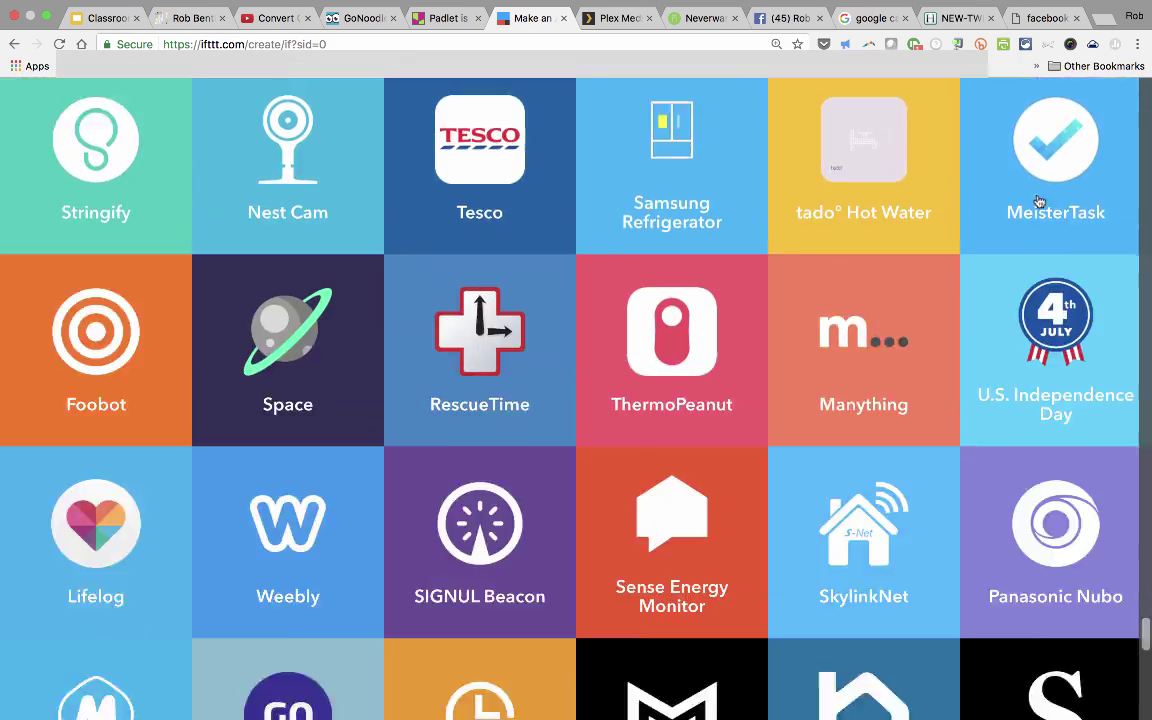
{"action": "scroll", "coordinate": [1038, 200], "scroll_direction": "down", "scroll_amount": 20}
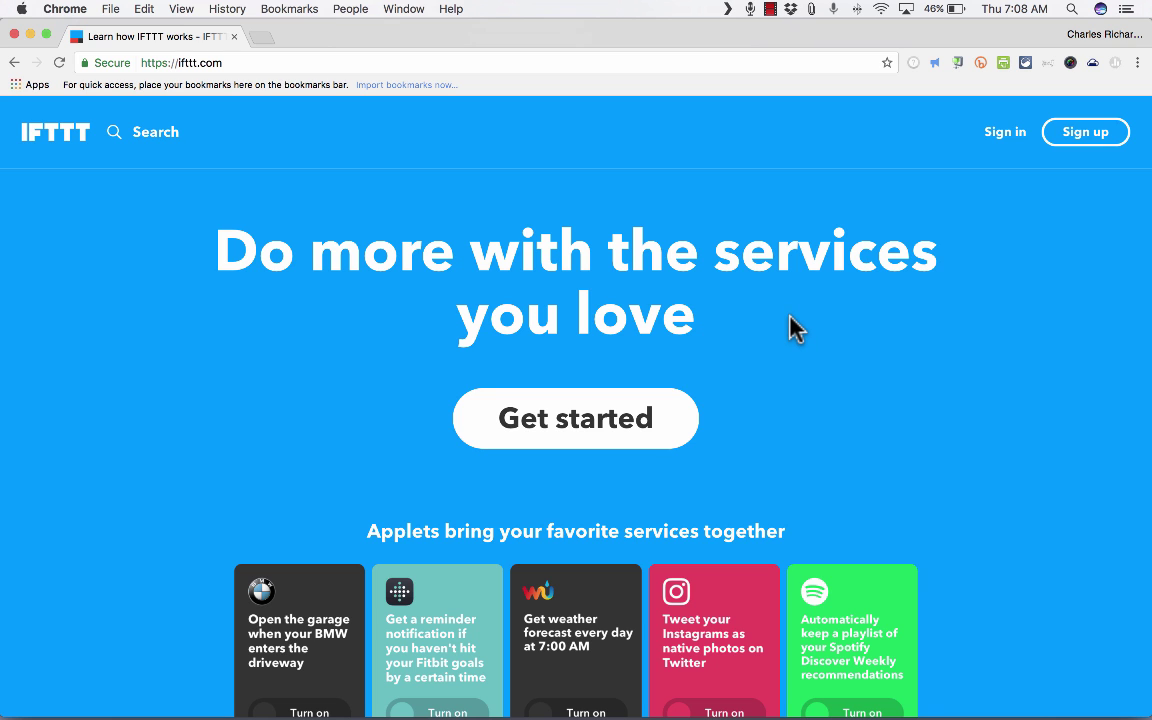
Scroll the homepage to the sample applets, such as the Spotify Discover Weekly one
{"action": "scroll", "coordinate": [790, 317], "scroll_direction": "down", "scroll_amount": 2}
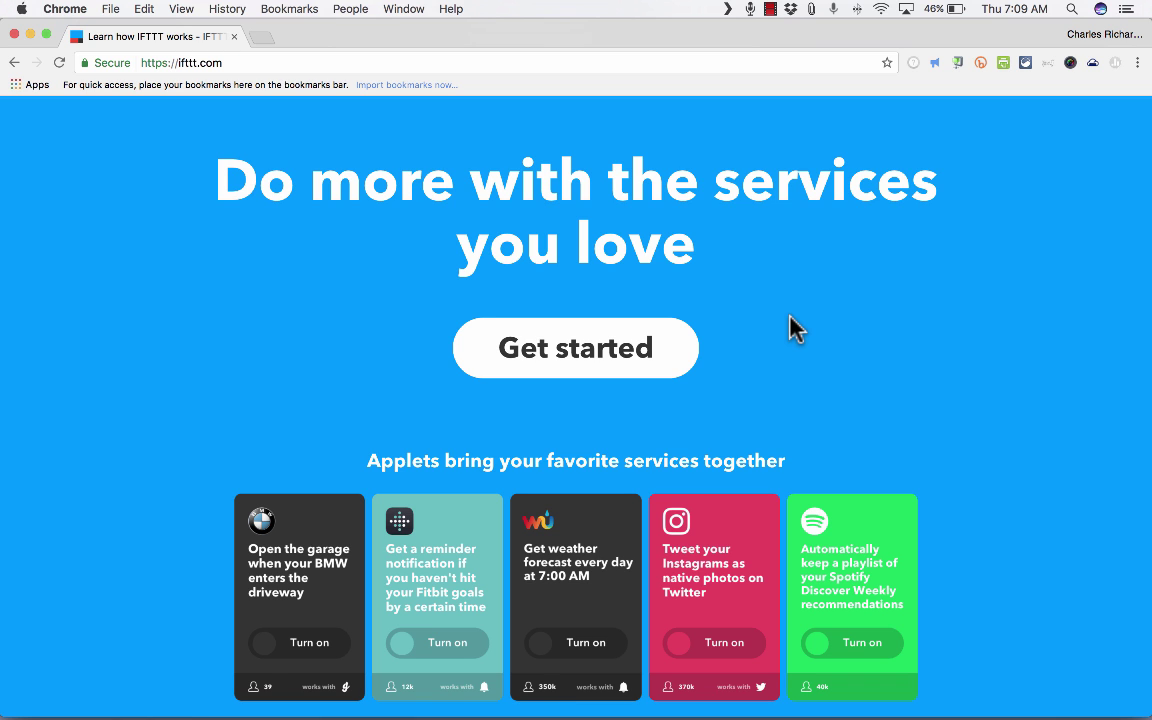
{"action": "scroll", "coordinate": [807, 336], "scroll_direction": "down", "scroll_amount": 5}
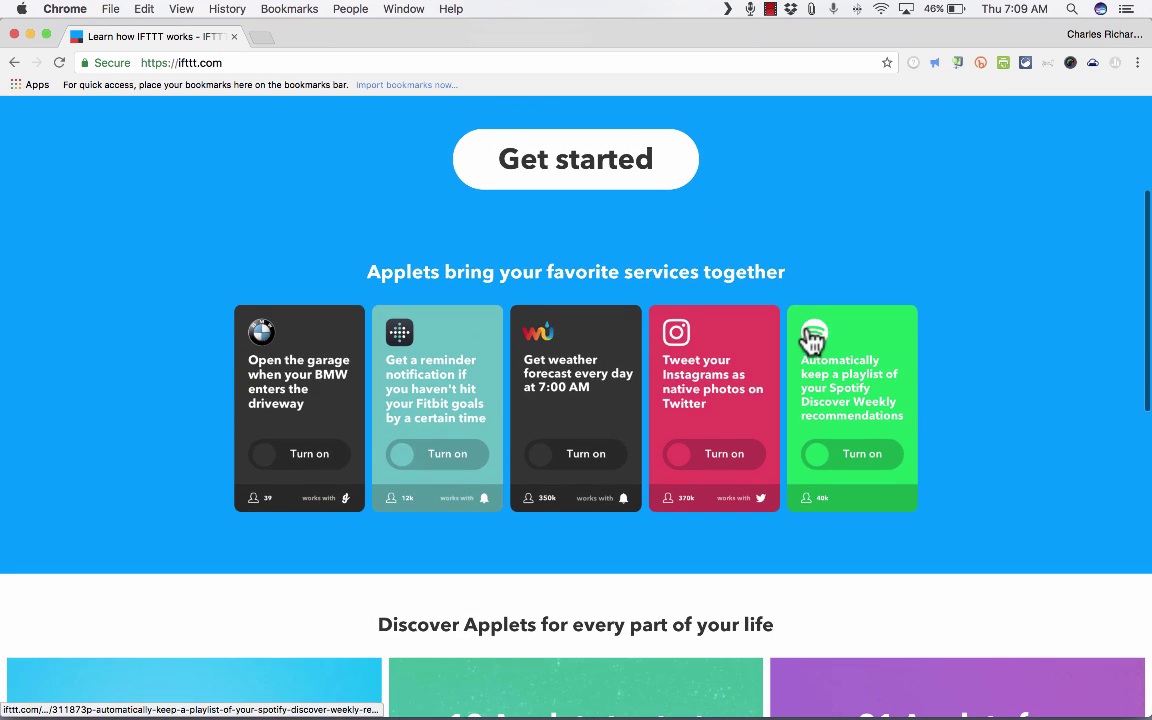
{"action": "scroll", "coordinate": [812, 340], "scroll_direction": "down", "scroll_amount": 2}
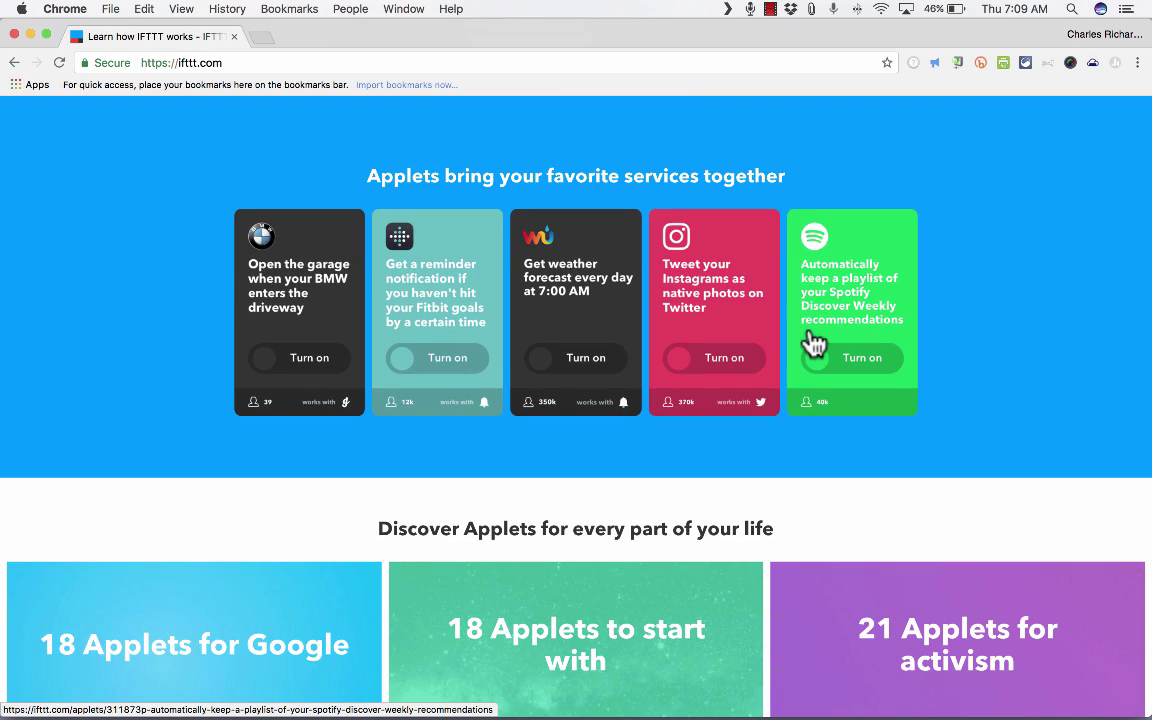